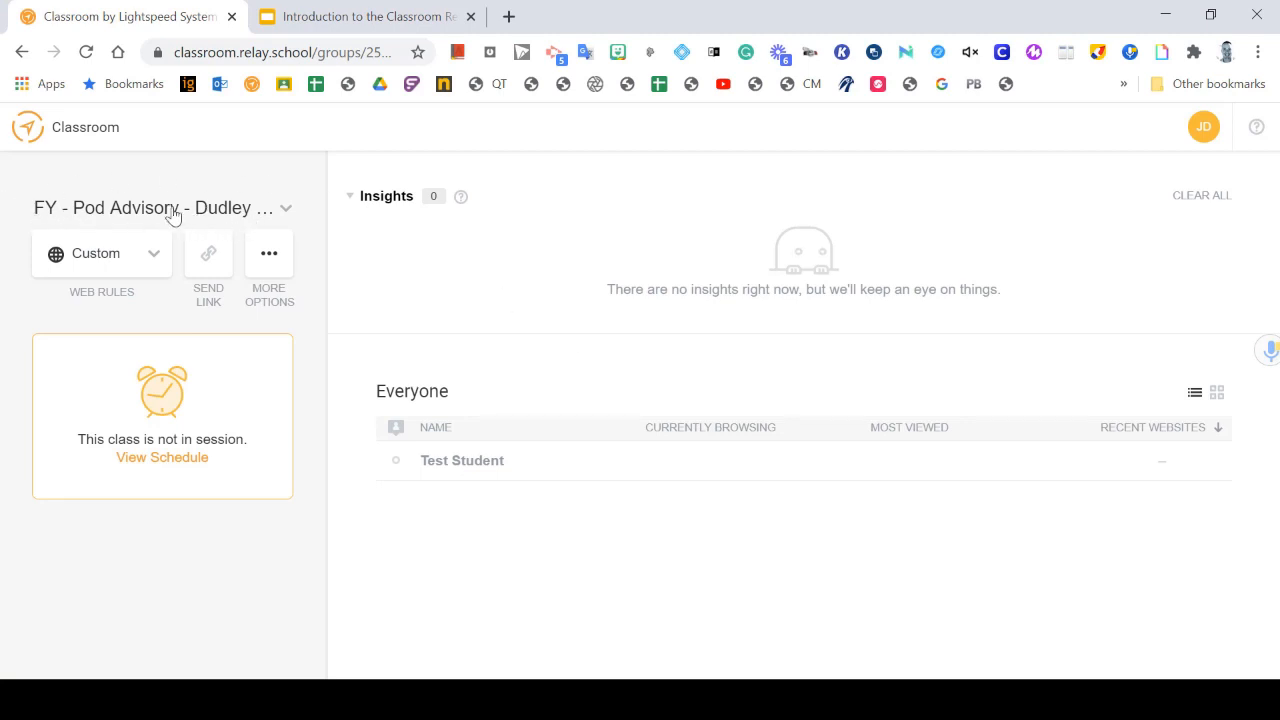
Look at the My Classes management list and the options of the FY - Pod Advisory class, and return to the class page.
{"action": "left_click", "coordinate": [235, 215]}
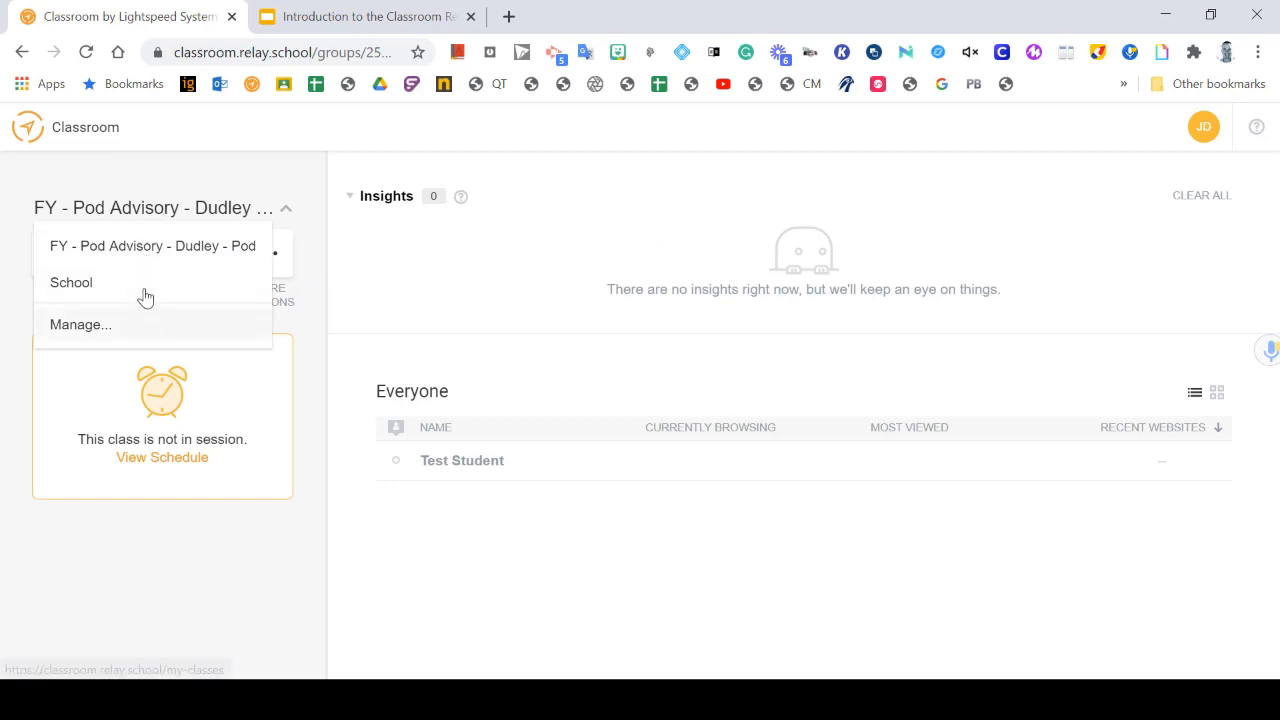
{"action": "left_click", "coordinate": [96, 326]}
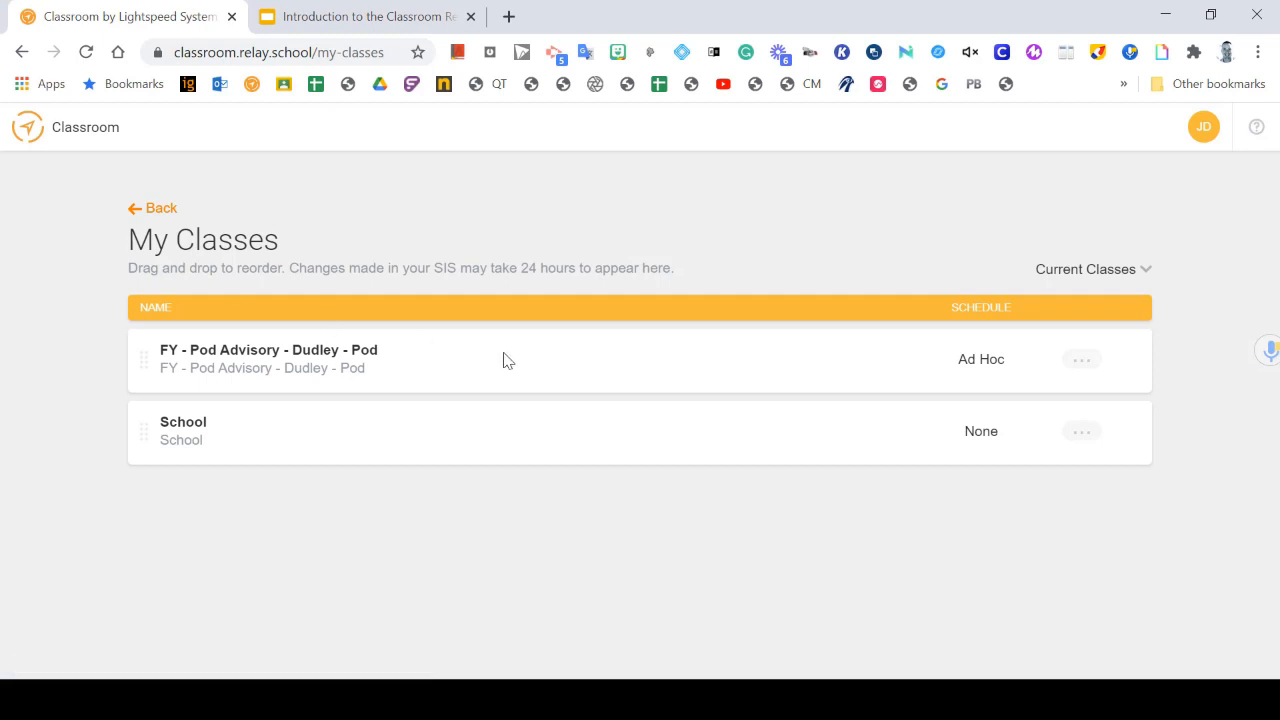
{"action": "left_click", "coordinate": [1093, 366]}
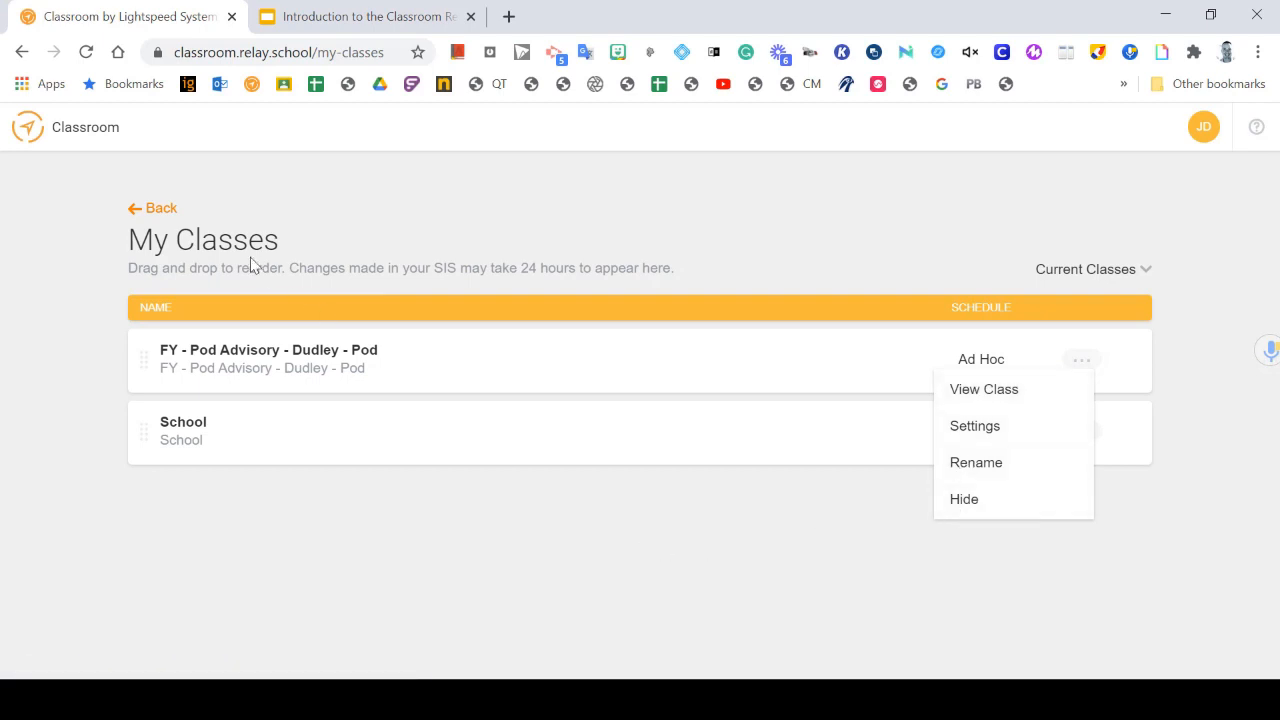
{"action": "left_click", "coordinate": [158, 212]}
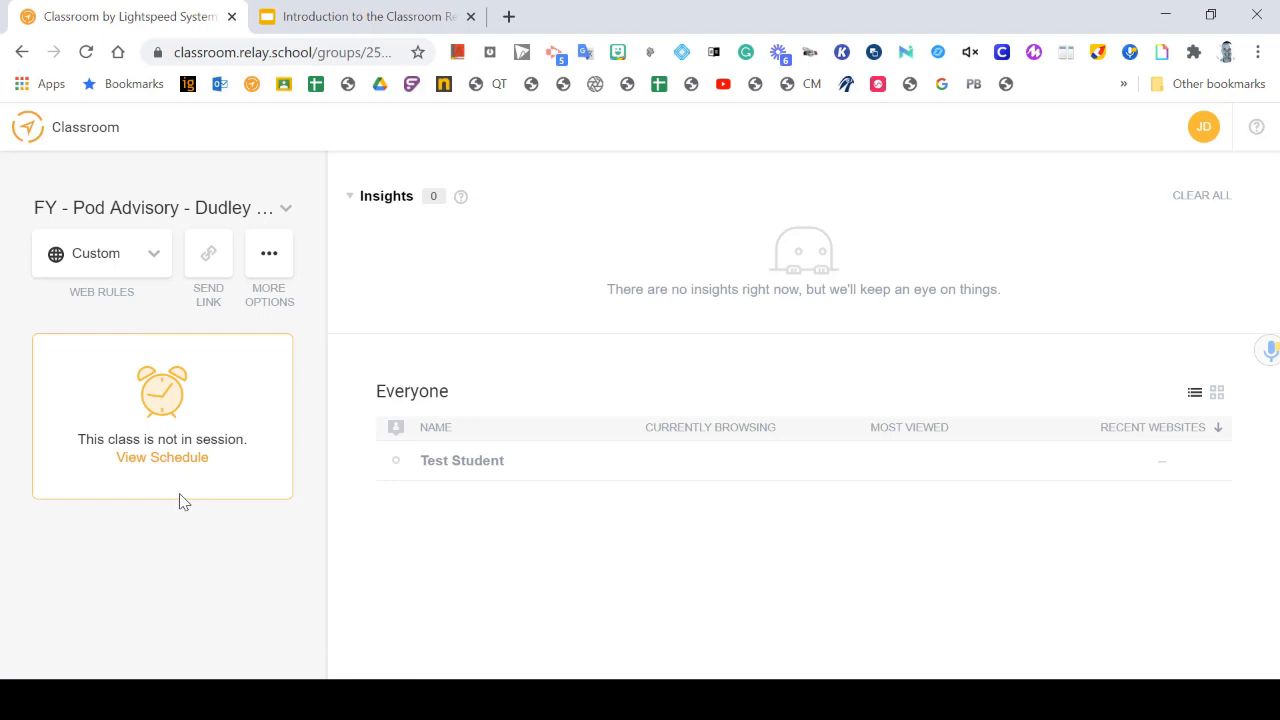
View the schedule of the FY - Pod Advisory class and start a session with a duration of 1 hour.
{"action": "left_click", "coordinate": [168, 460]}
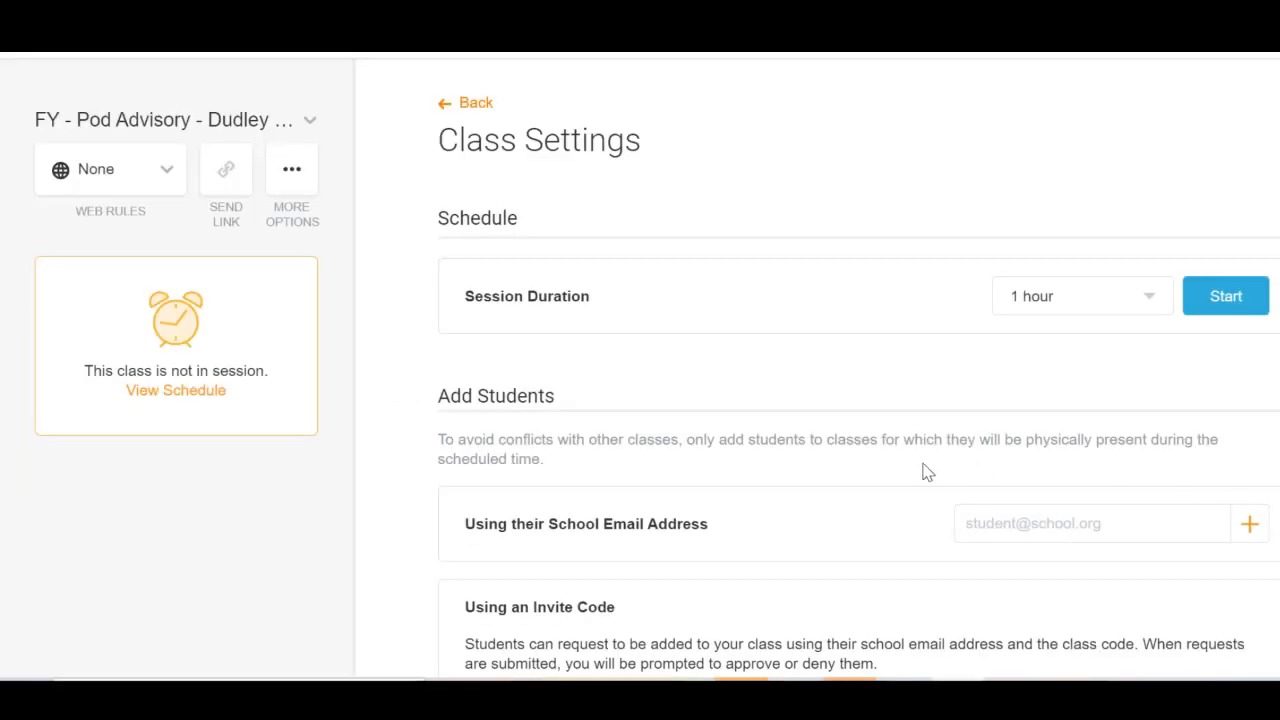
{"action": "left_click", "coordinate": [1087, 312]}
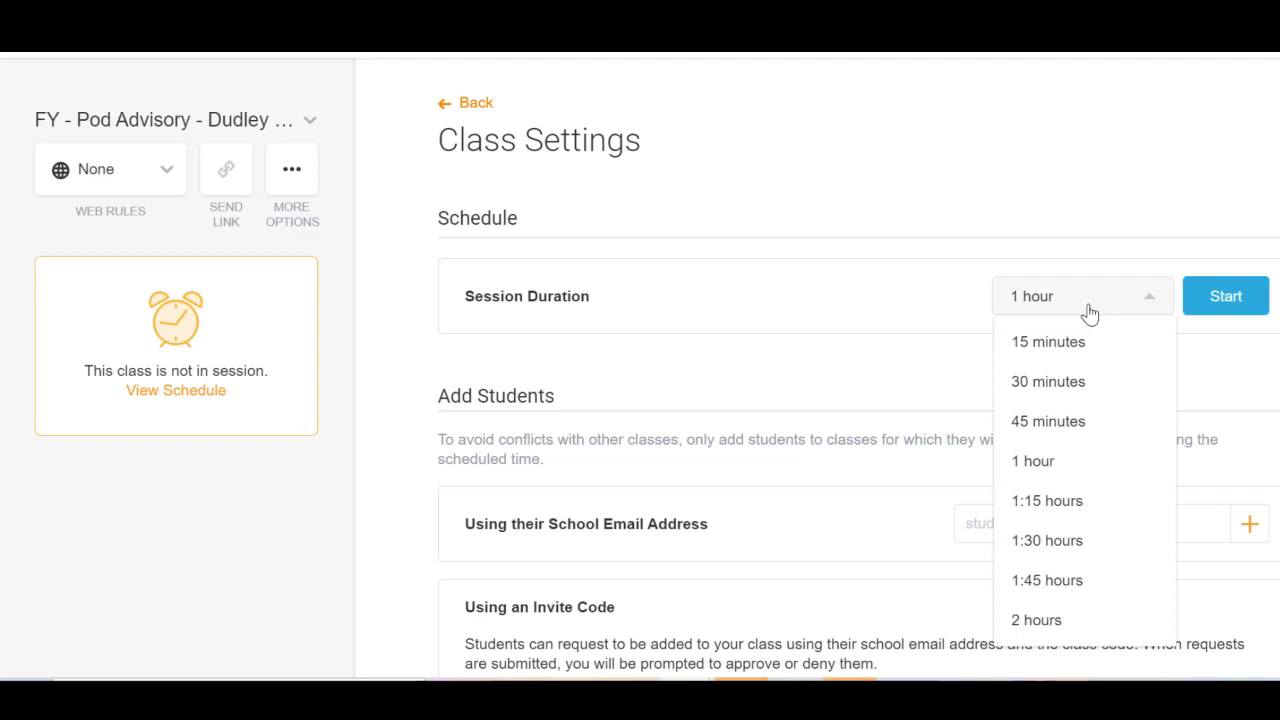
{"action": "left_click", "coordinate": [1037, 462]}
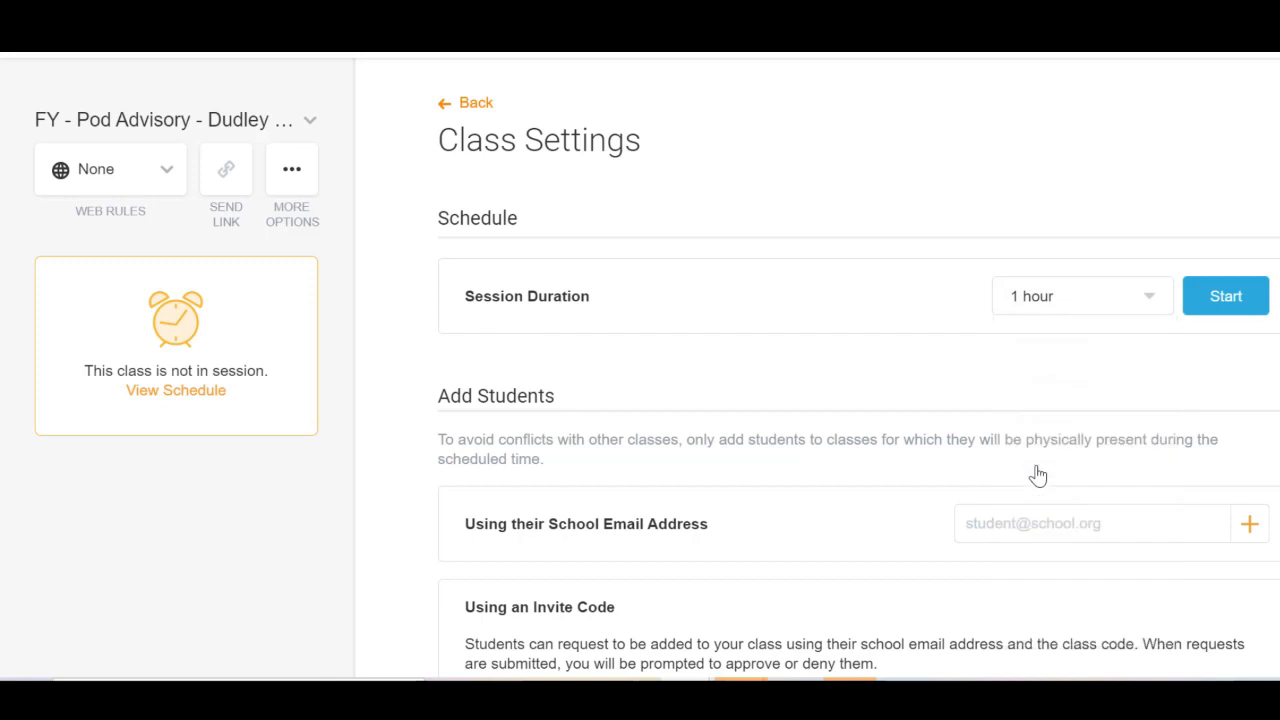
{"action": "left_click", "coordinate": [1199, 310]}
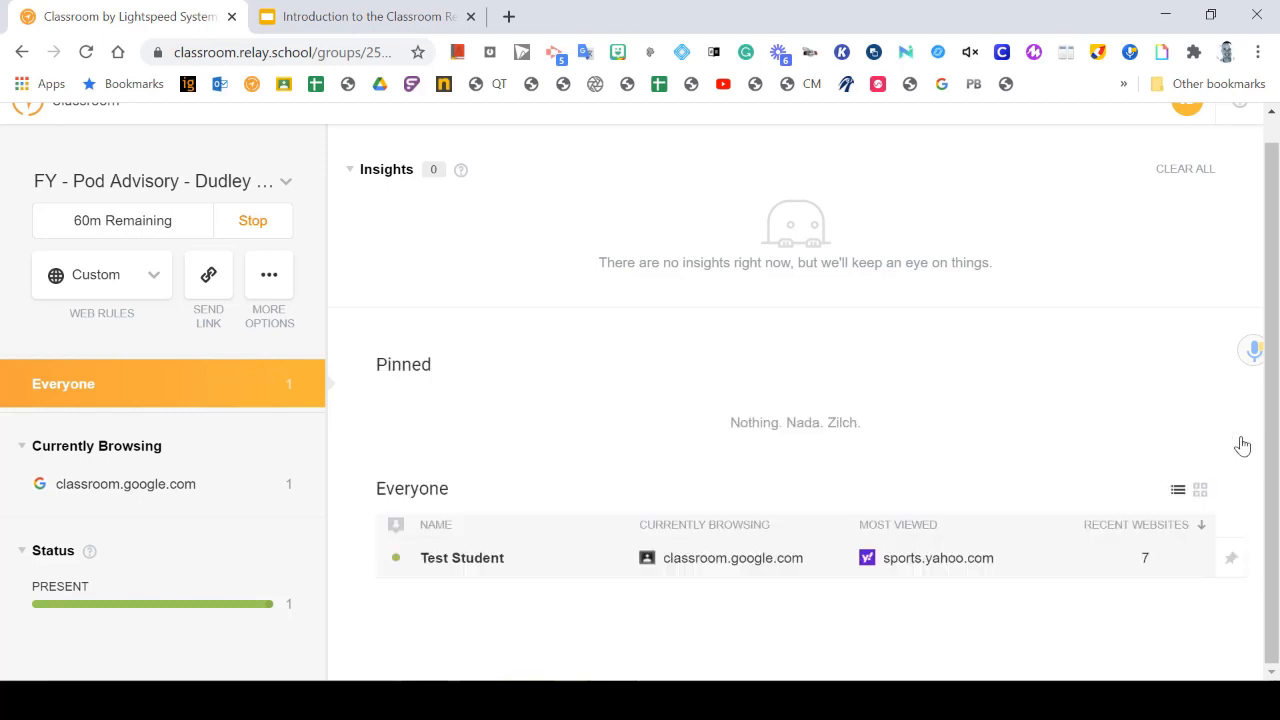
Pin Test Student above the class list and remove the pin again.
{"action": "left_click", "coordinate": [1232, 437]}
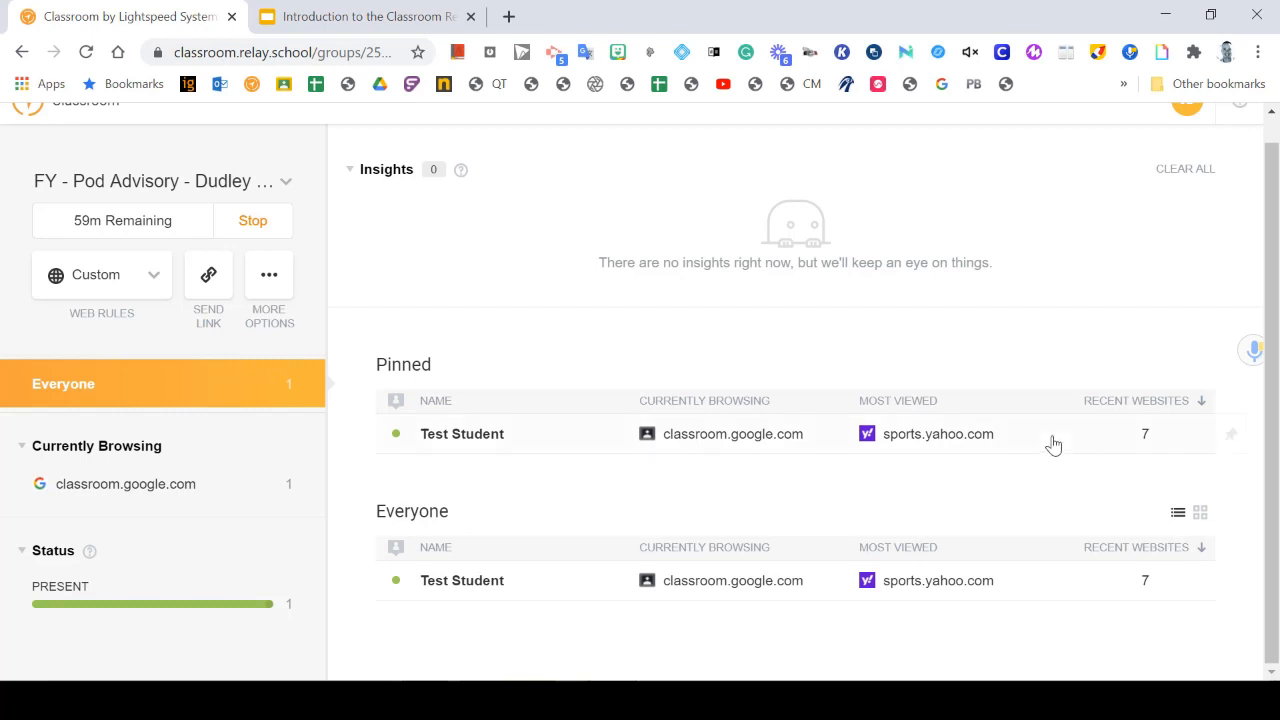
{"action": "left_click", "coordinate": [1238, 443]}
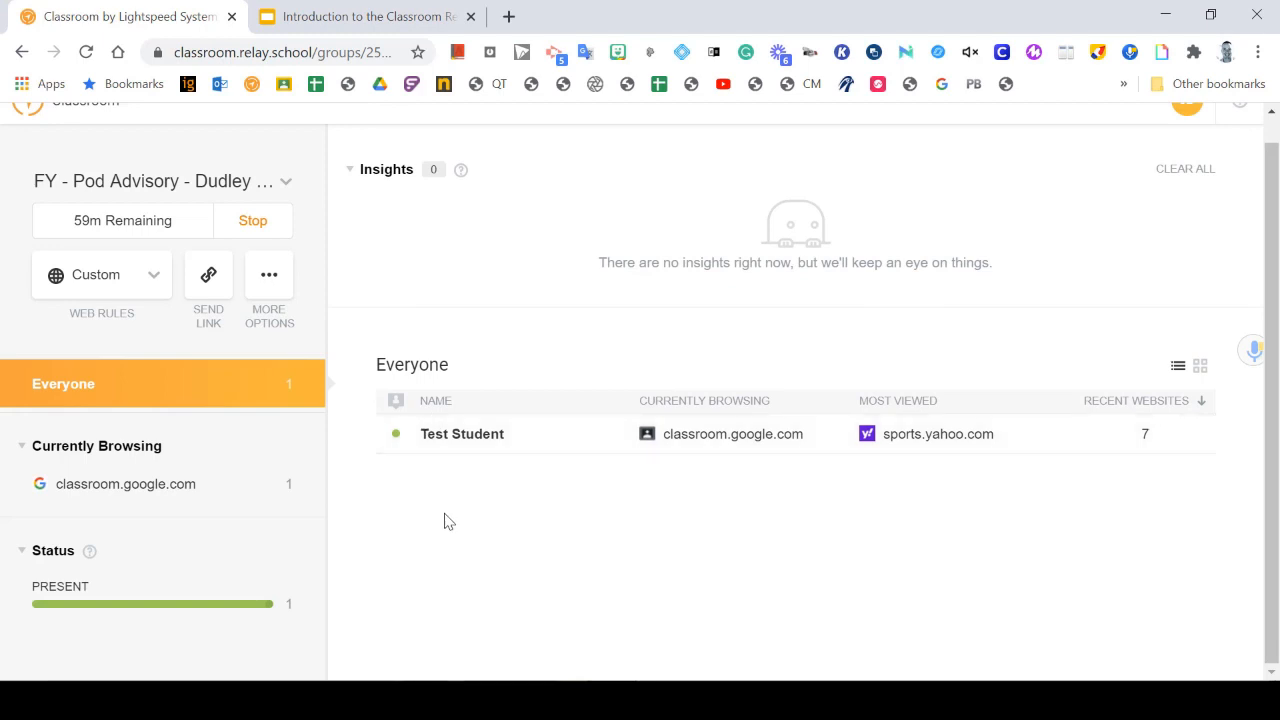
Open Test Student's details to look at the current screen and open tabs, and close them.
{"action": "left_click", "coordinate": [462, 434]}
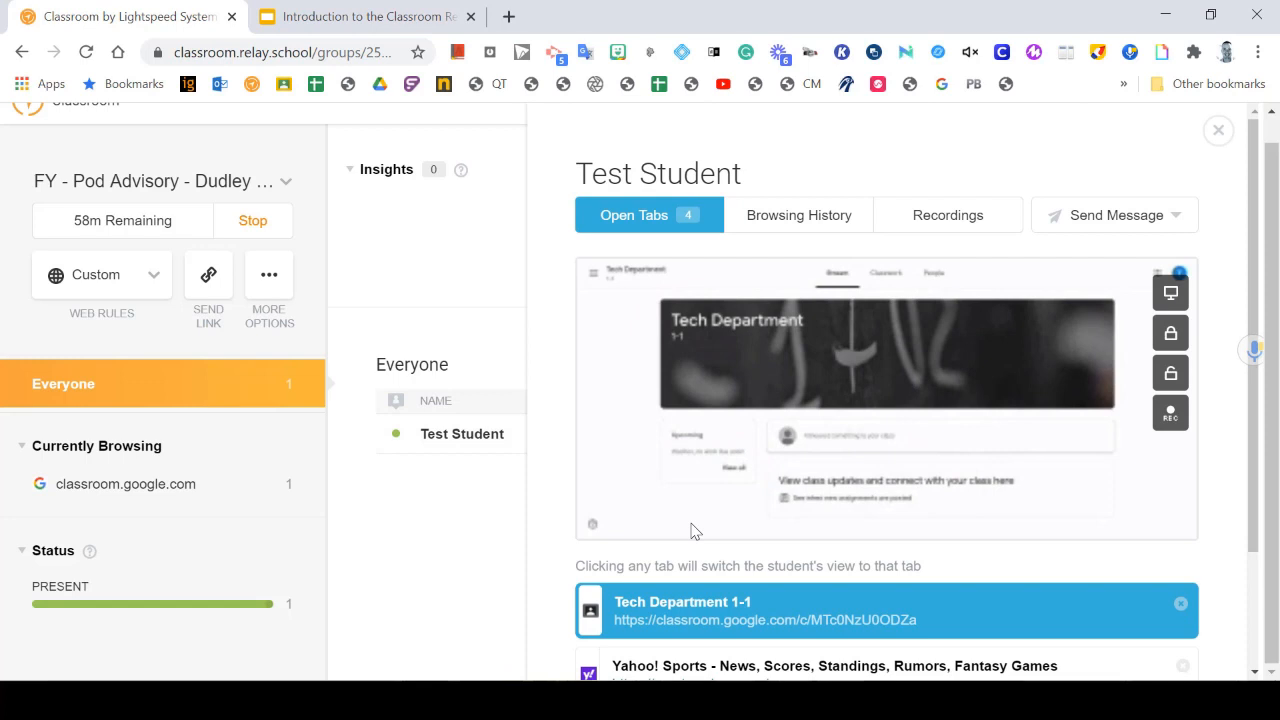
{"action": "left_click", "coordinate": [1219, 131]}
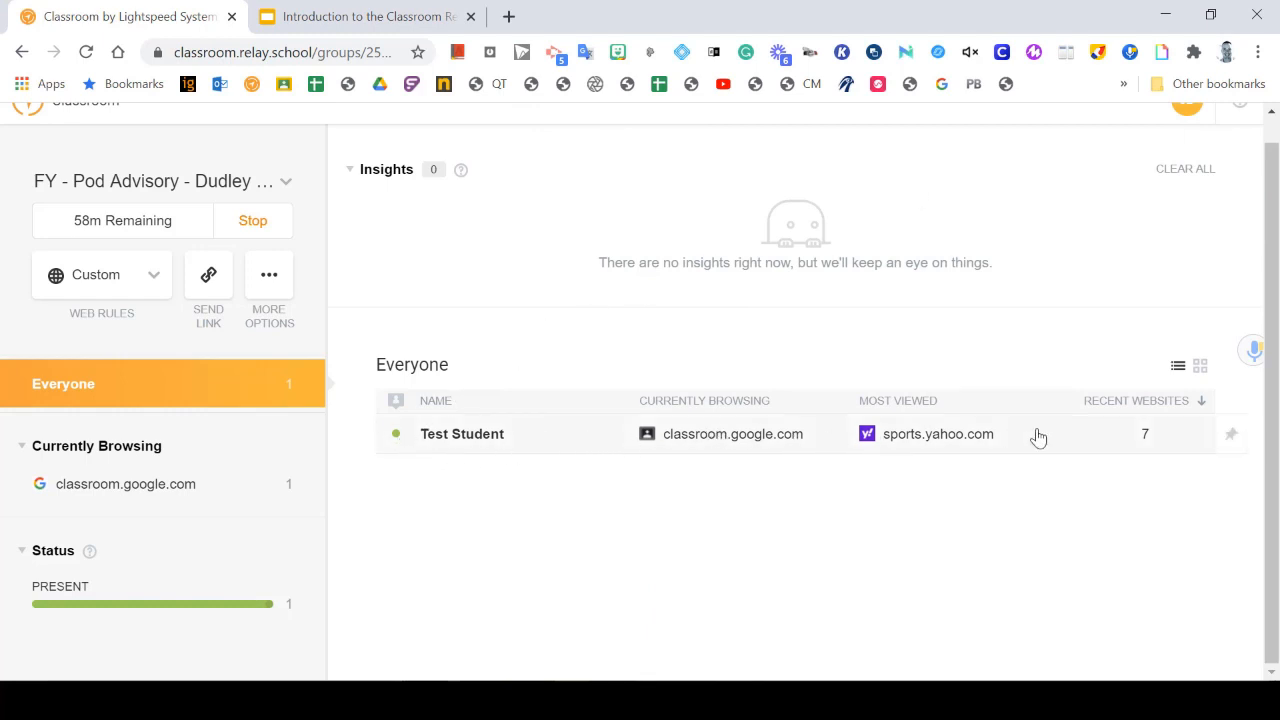
Switch the class to Heat Map View and show all student screens.
{"action": "left_click", "coordinate": [1201, 367]}
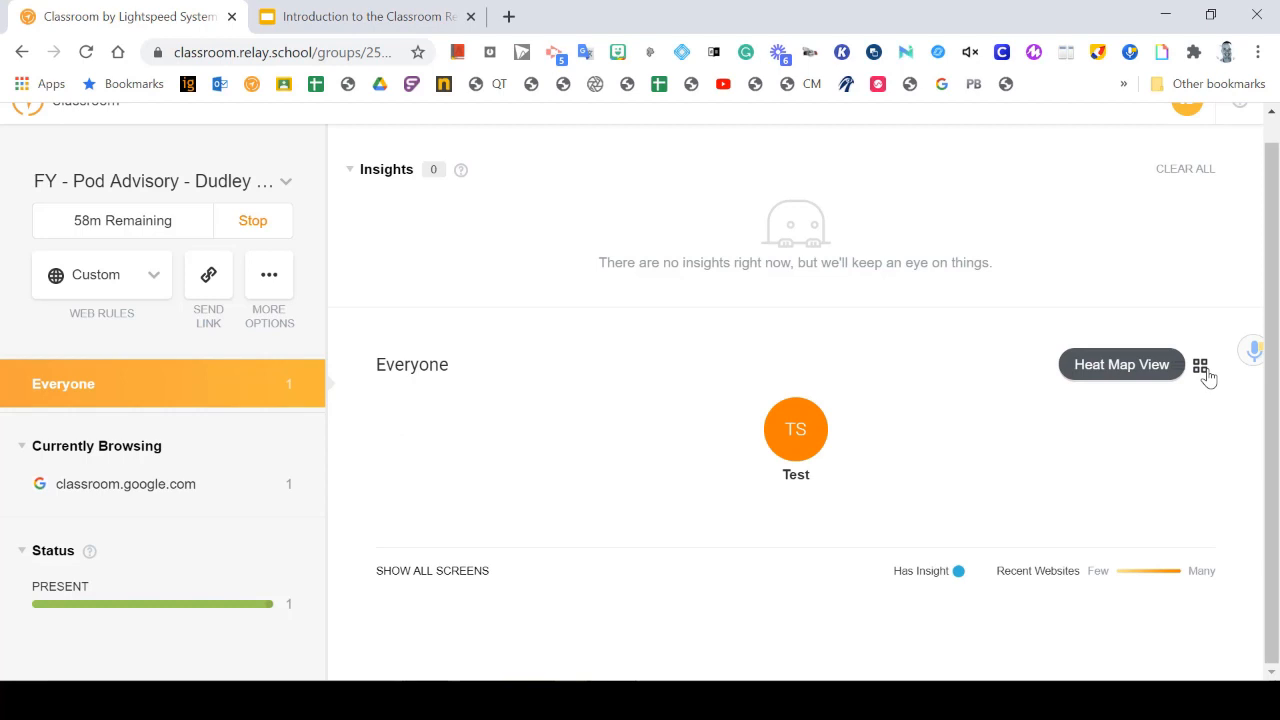
{"action": "mouse_move", "coordinate": [749, 437]}
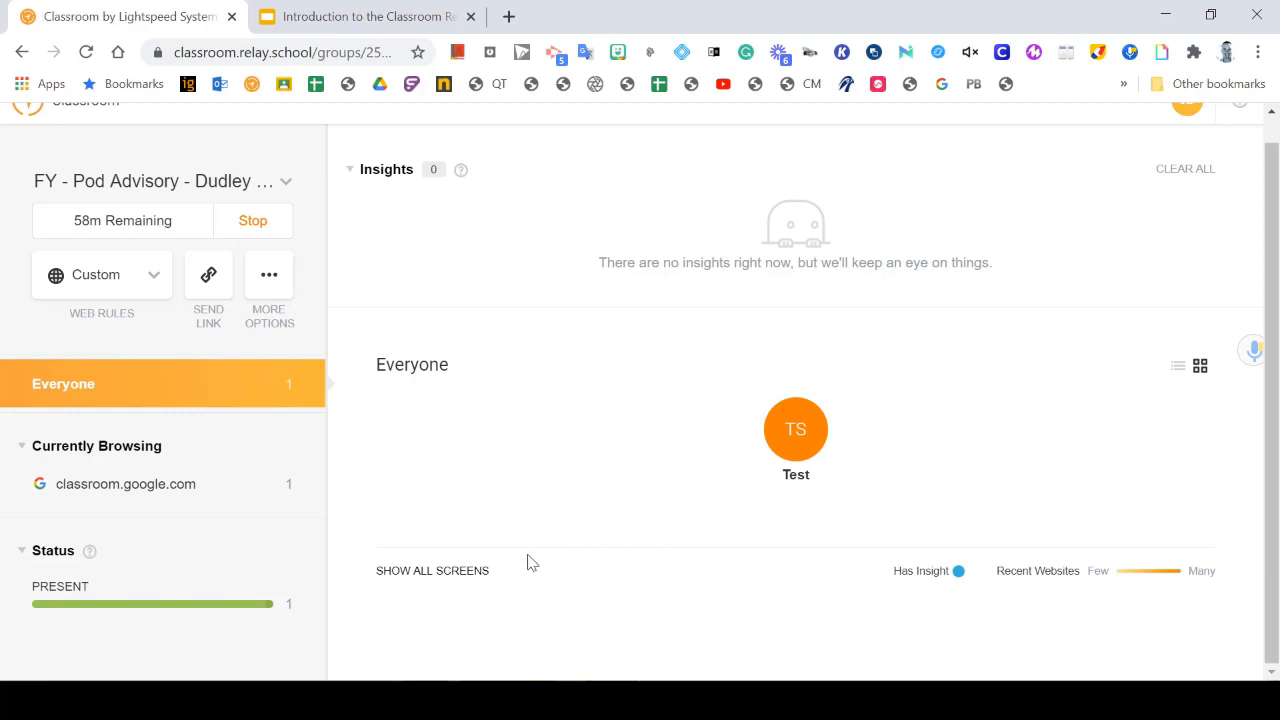
{"action": "left_click", "coordinate": [459, 573]}
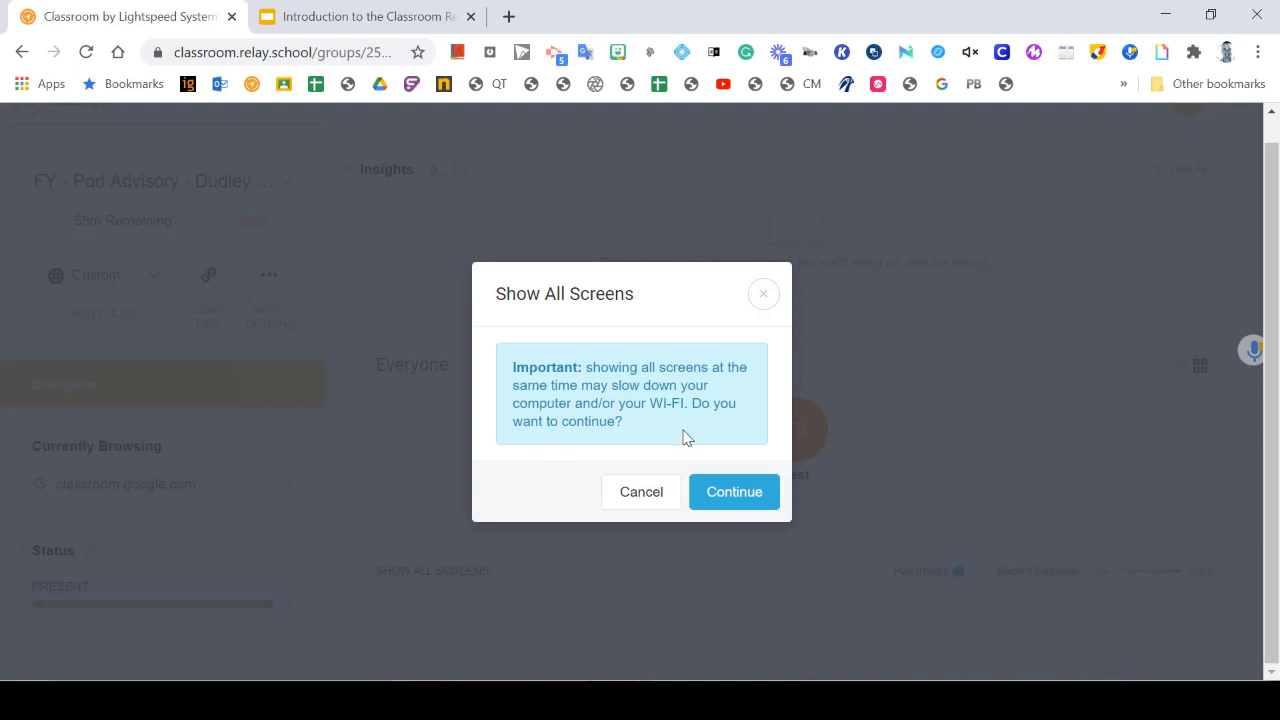
{"action": "left_click", "coordinate": [716, 495]}
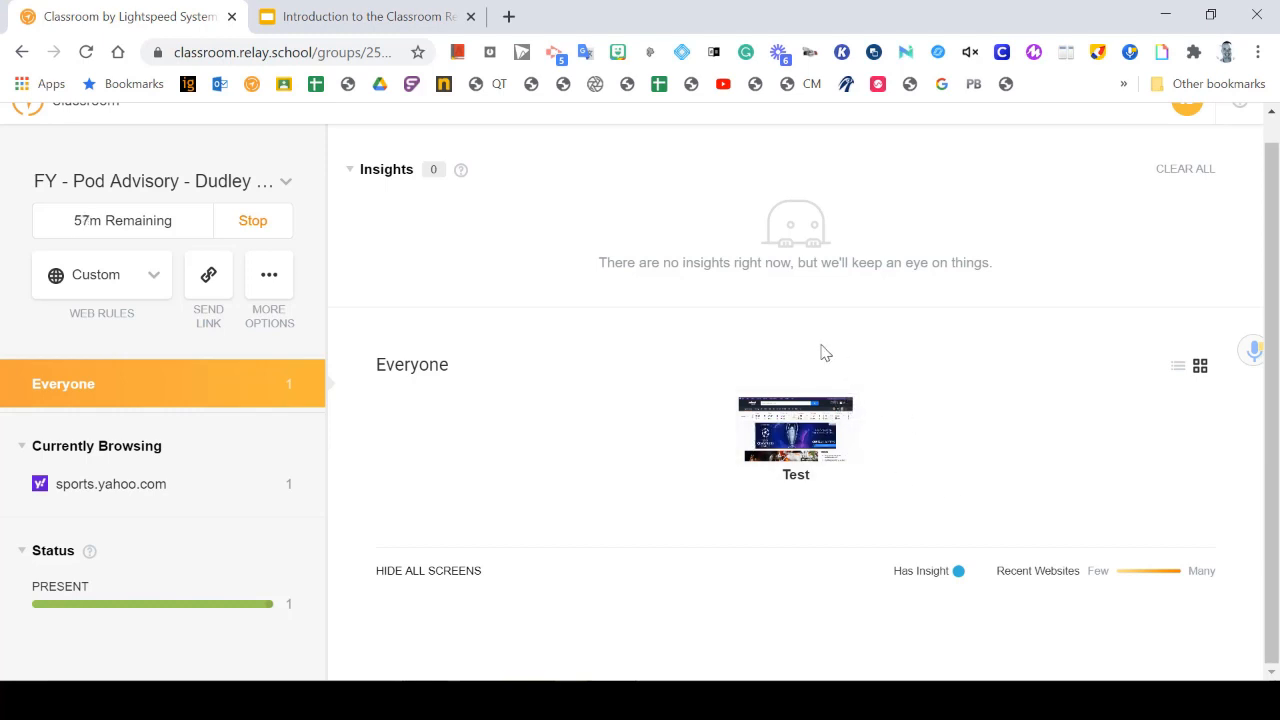
Look at Test Student's details from the heat map, close them and return the class to List View.
{"action": "left_click", "coordinate": [787, 450]}
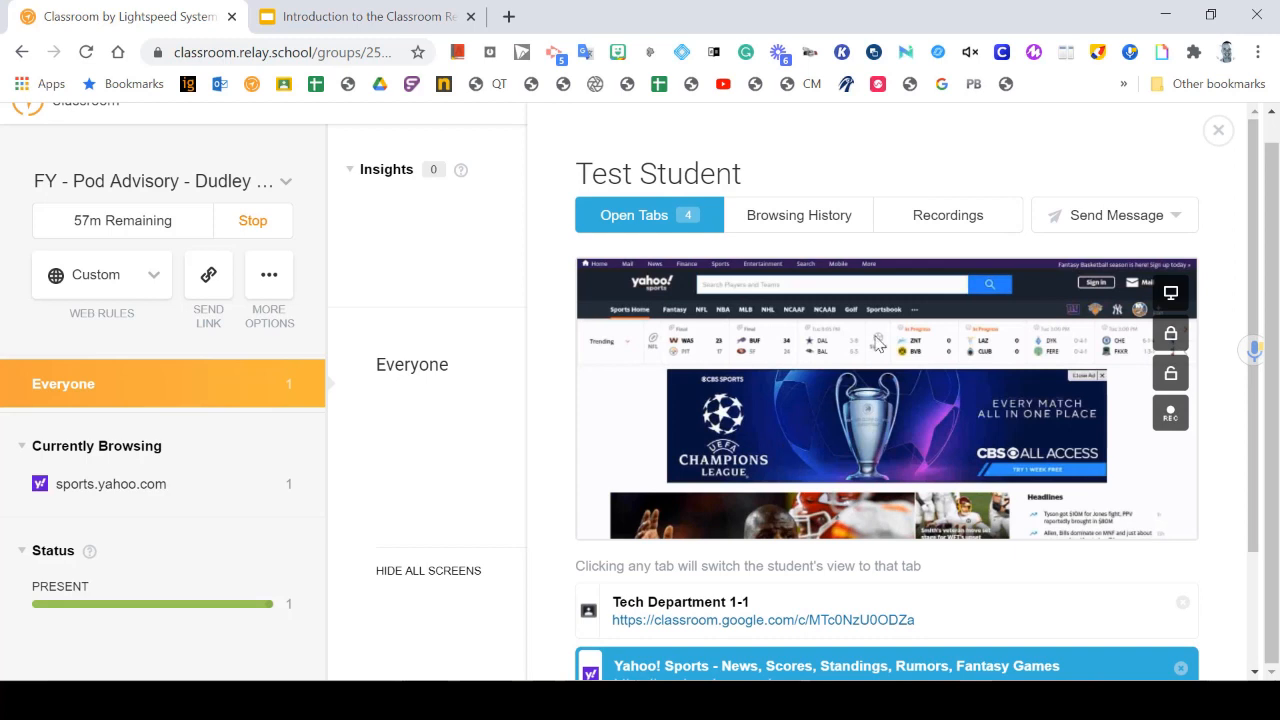
{"action": "left_click", "coordinate": [1212, 130]}
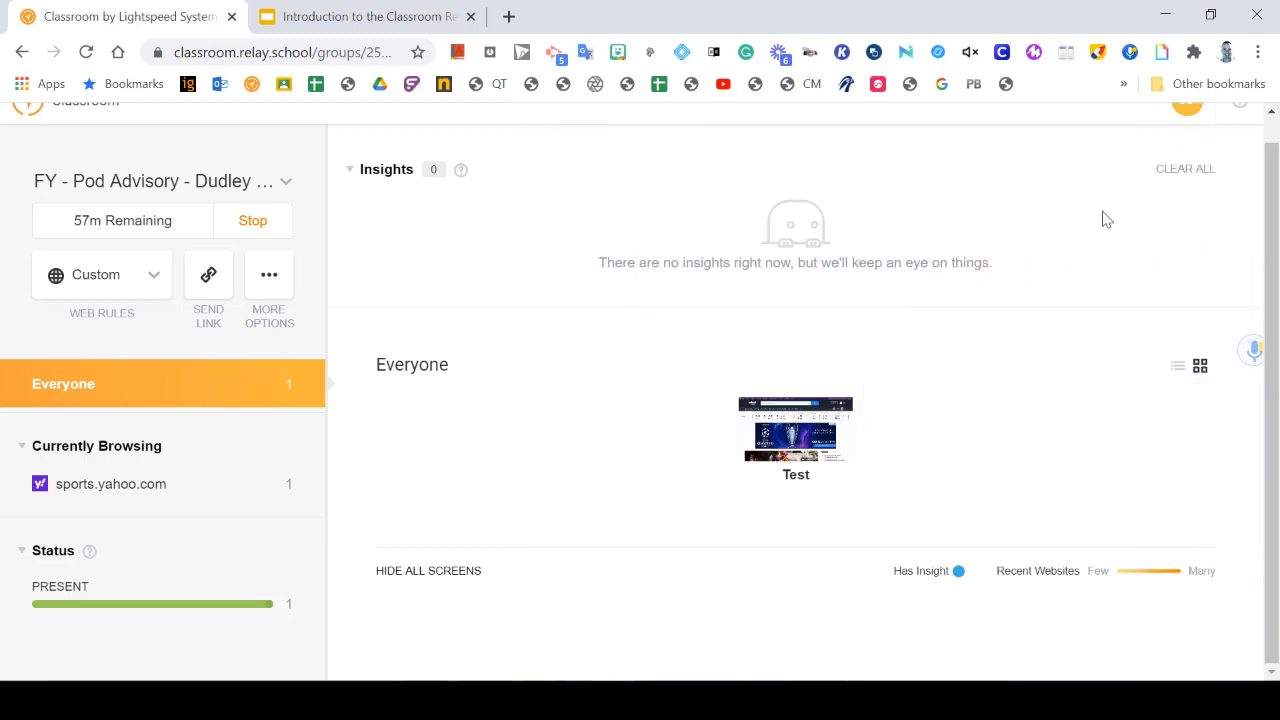
{"action": "mouse_move", "coordinate": [815, 406]}
{"action": "scroll", "coordinate": [996, 447], "scroll_direction": "up", "scroll_amount": 1}
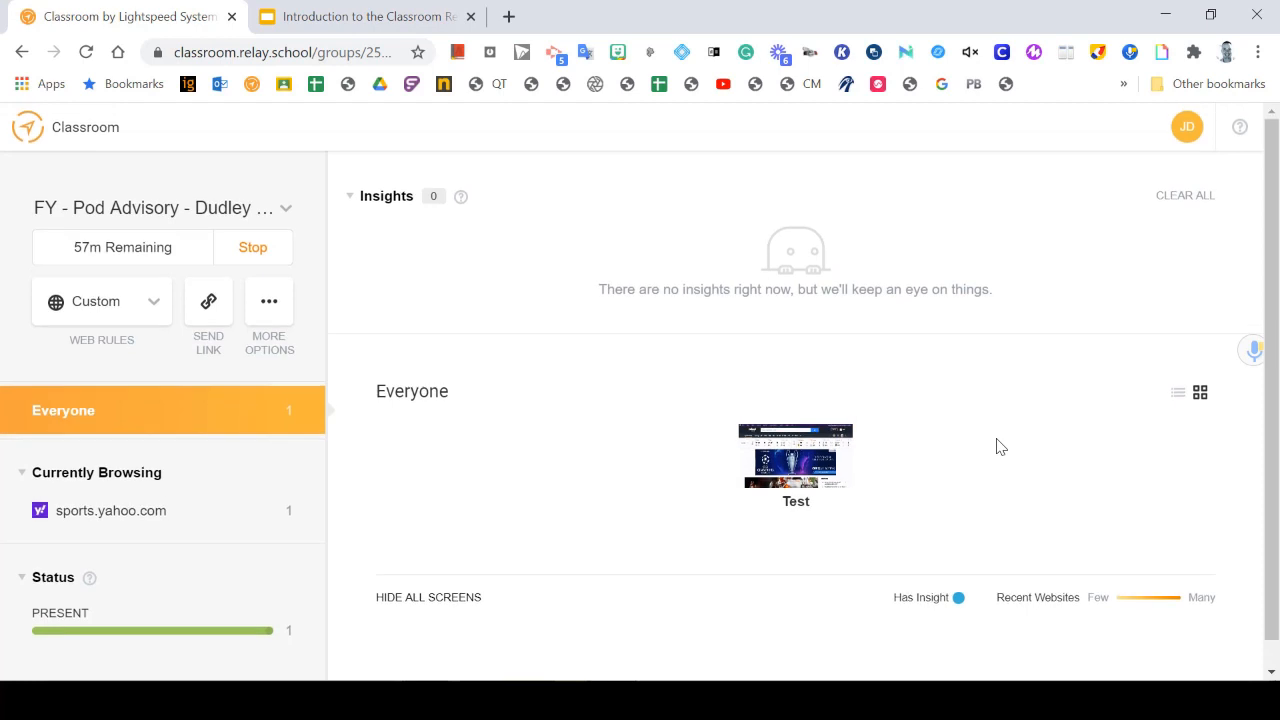
{"action": "left_click", "coordinate": [1179, 397]}
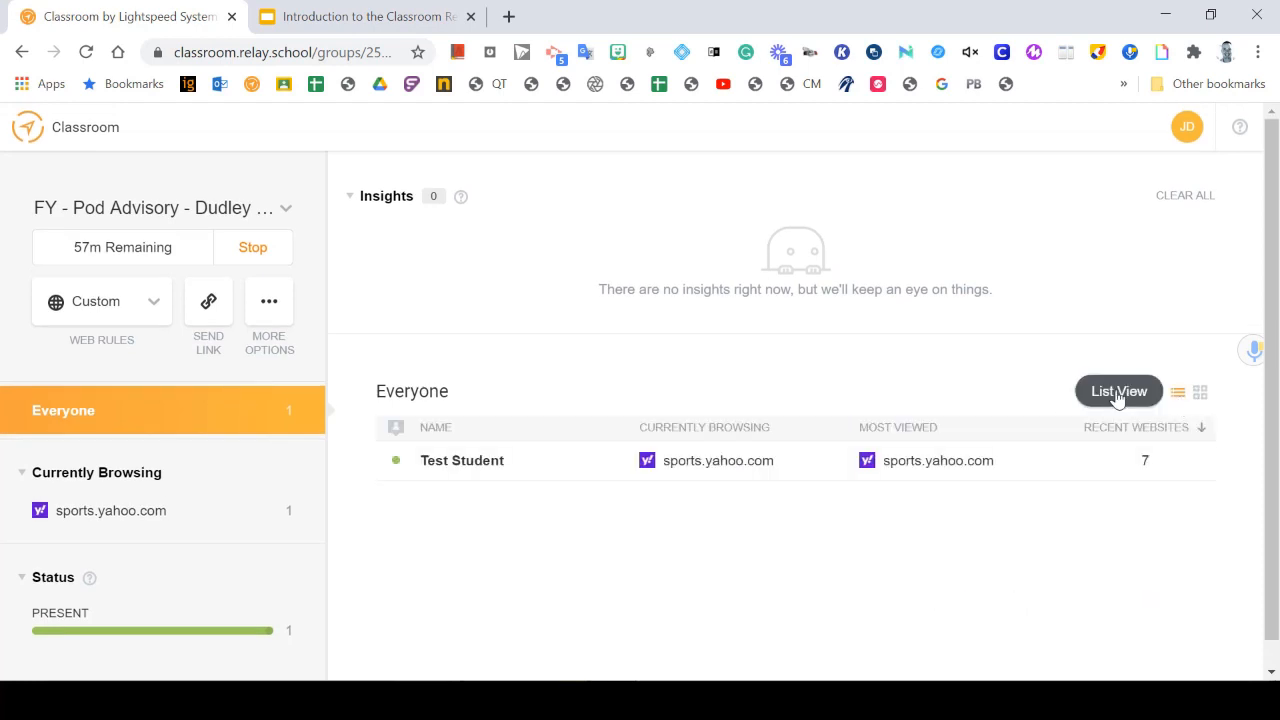
Open Test Student's details and switch the student's view between the Tech Department 1-1 and Yahoo! Sports tabs.
{"action": "left_click", "coordinate": [480, 465]}
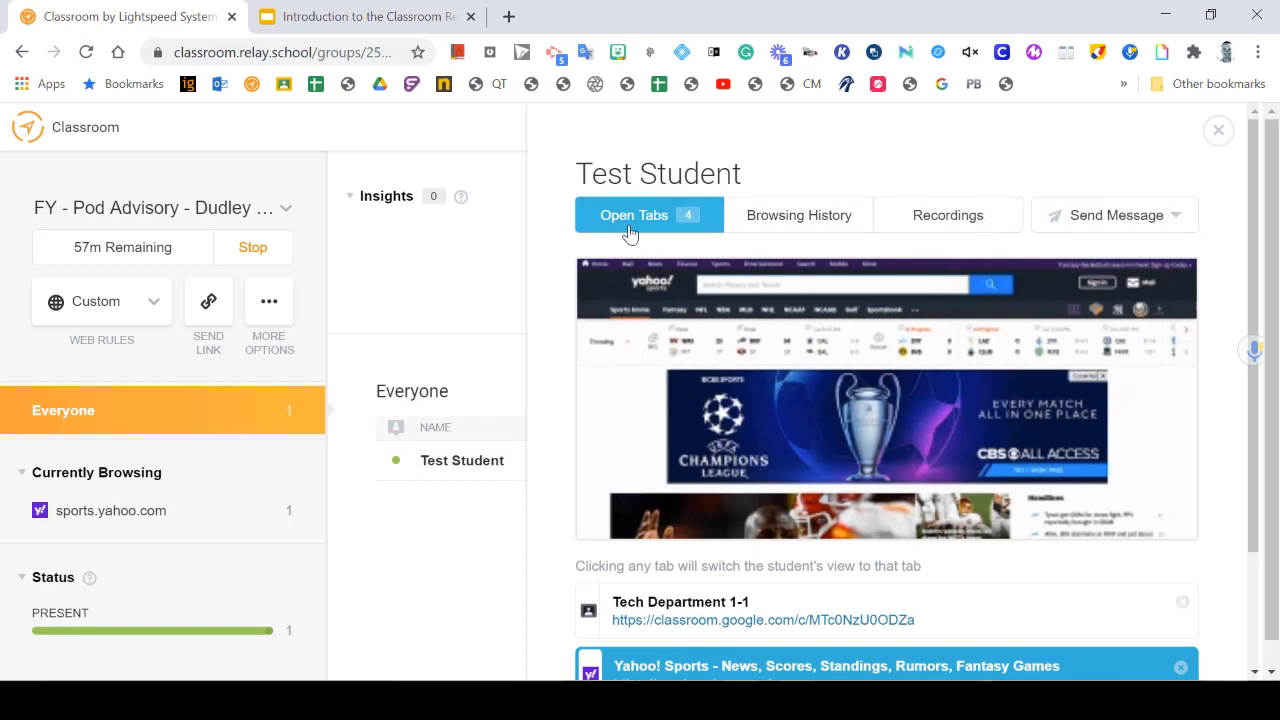
{"action": "scroll", "coordinate": [630, 237], "scroll_direction": "down", "scroll_amount": 2}
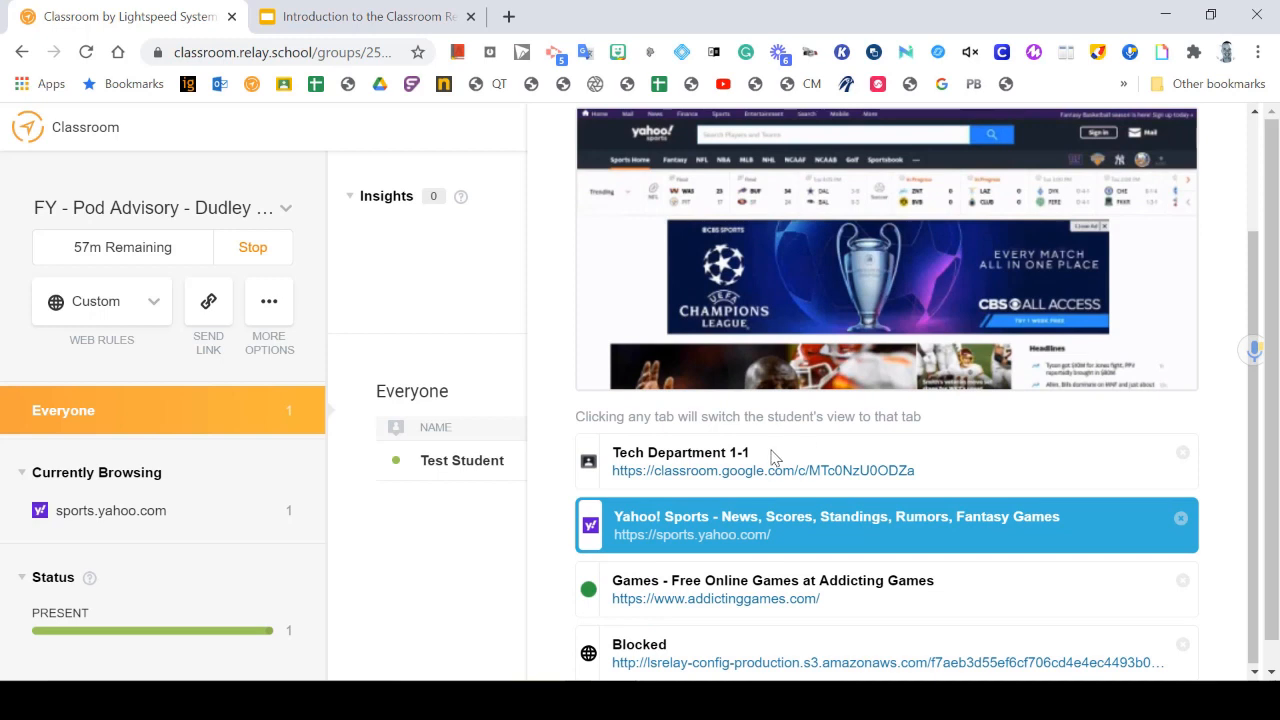
{"action": "left_click", "coordinate": [715, 460]}
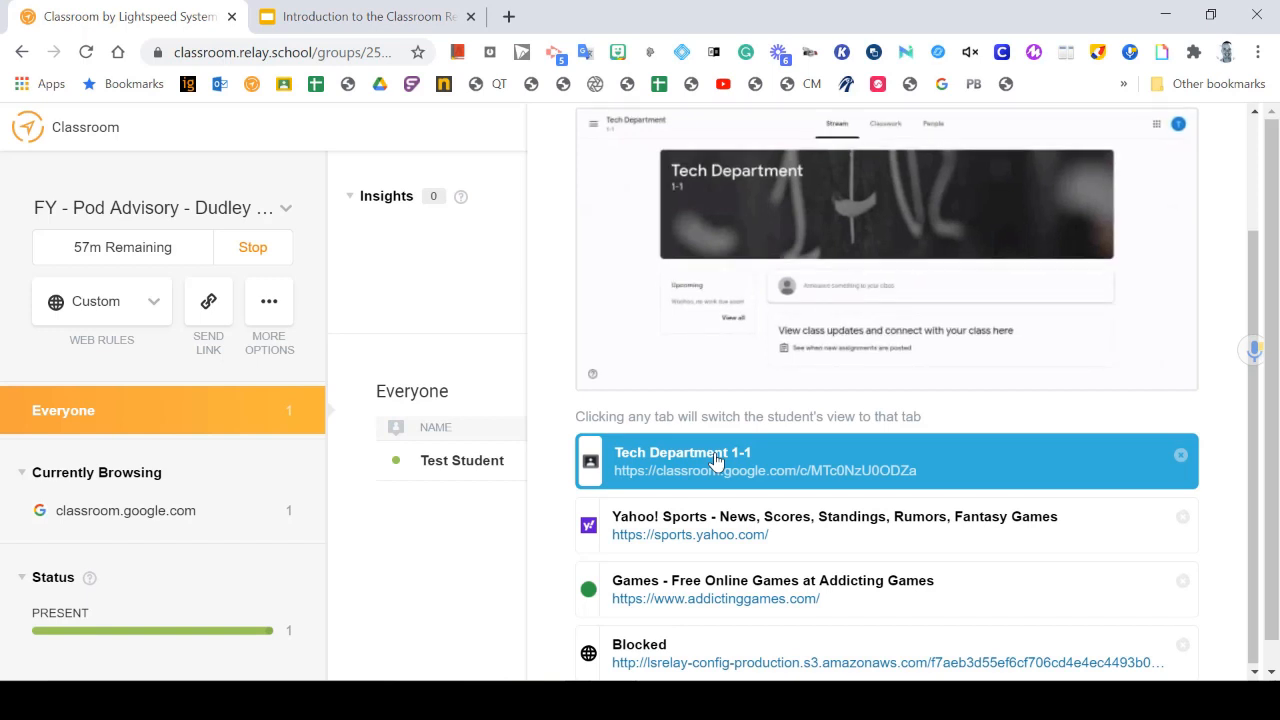
{"action": "left_click", "coordinate": [793, 527]}
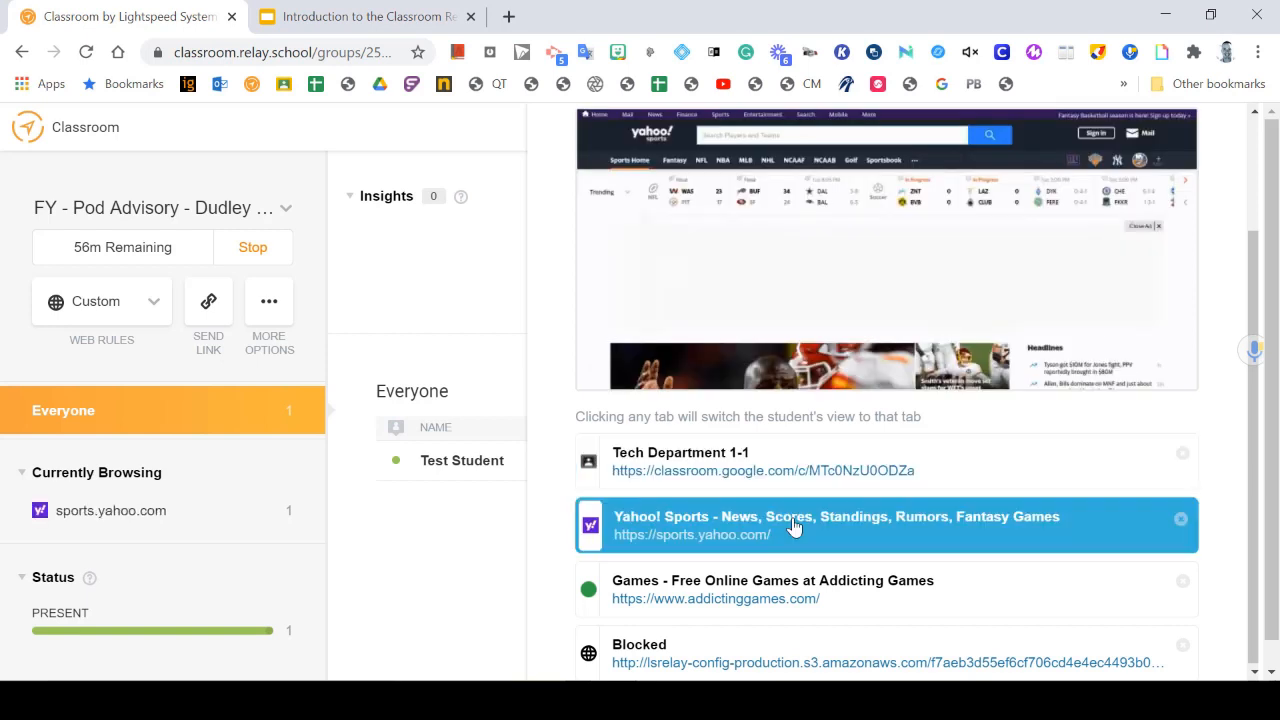
{"action": "left_click", "coordinate": [695, 462]}
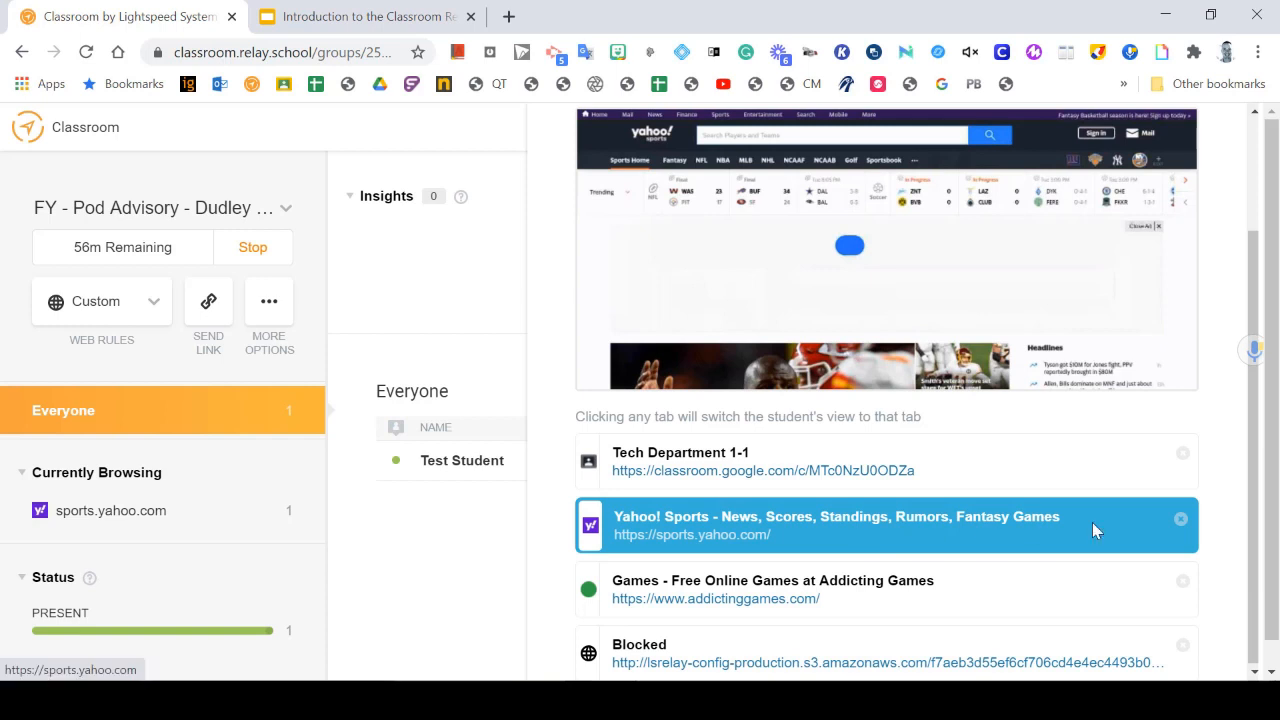
Close the student's Yahoo! Sports tab and switch the student's view to the Tech Department 1-1 tab.
{"action": "left_click", "coordinate": [1181, 522]}
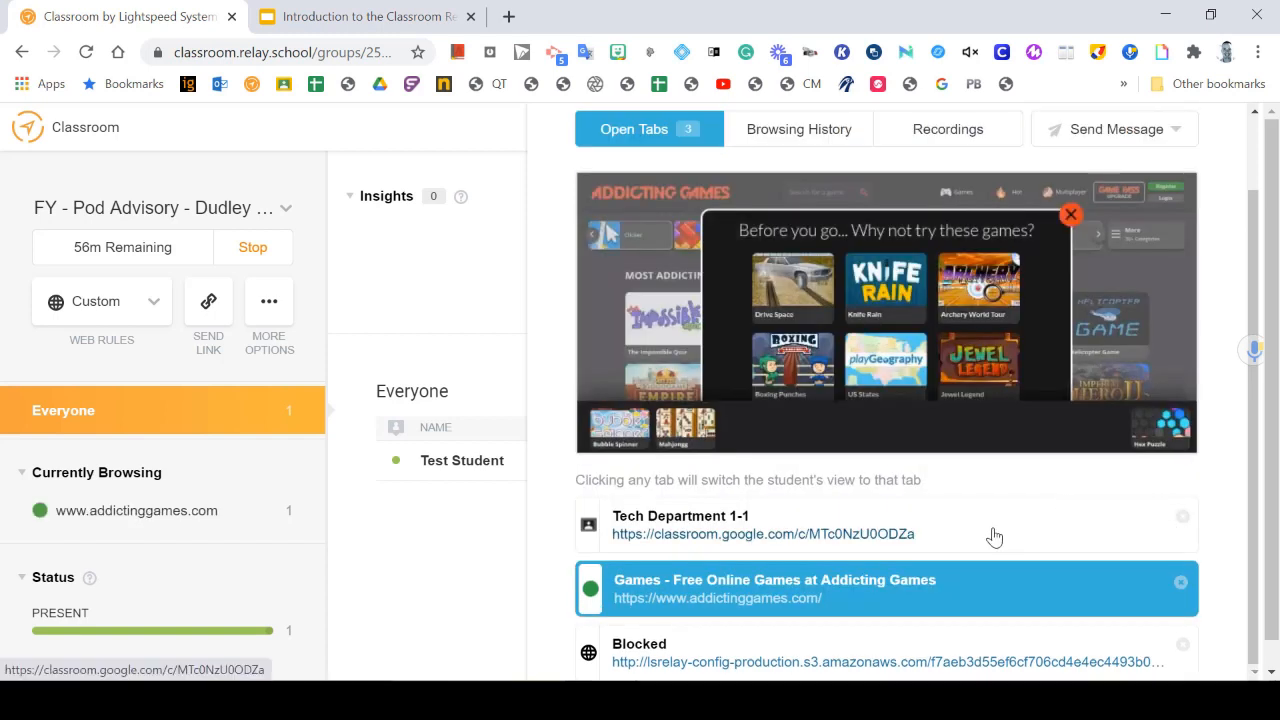
{"action": "left_click", "coordinate": [694, 525]}
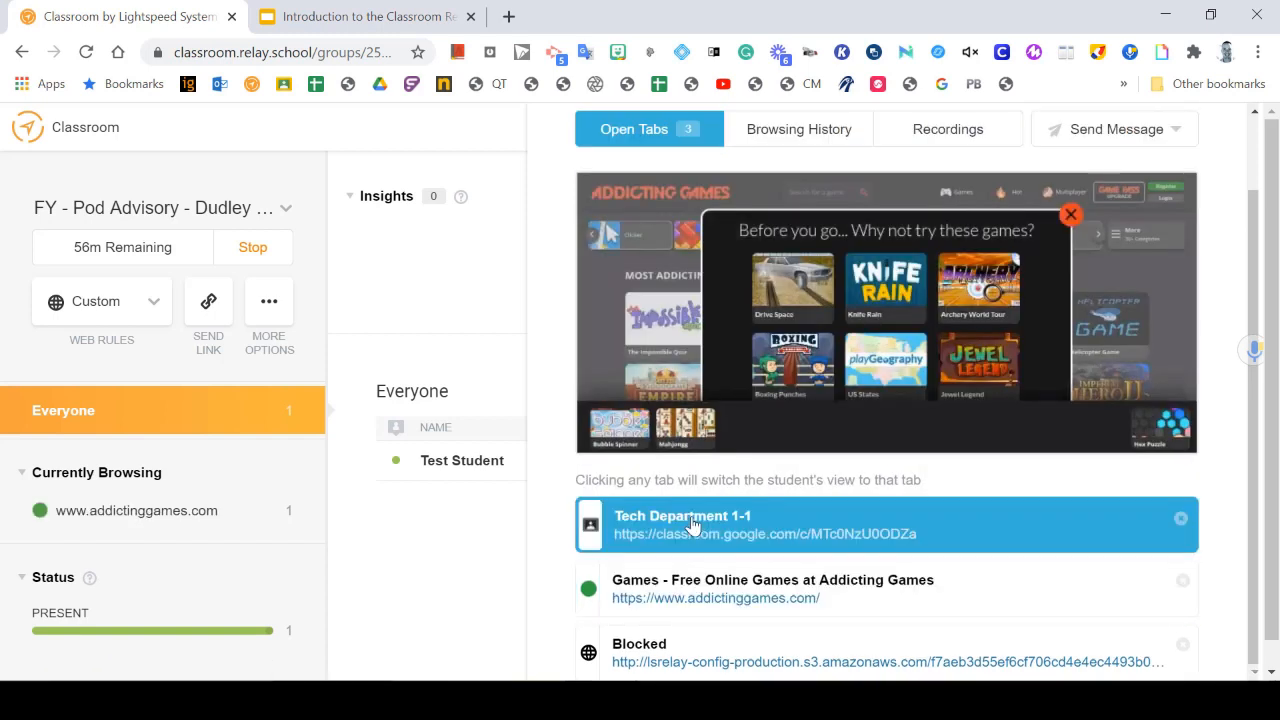
{"action": "left_click", "coordinate": [712, 585]}
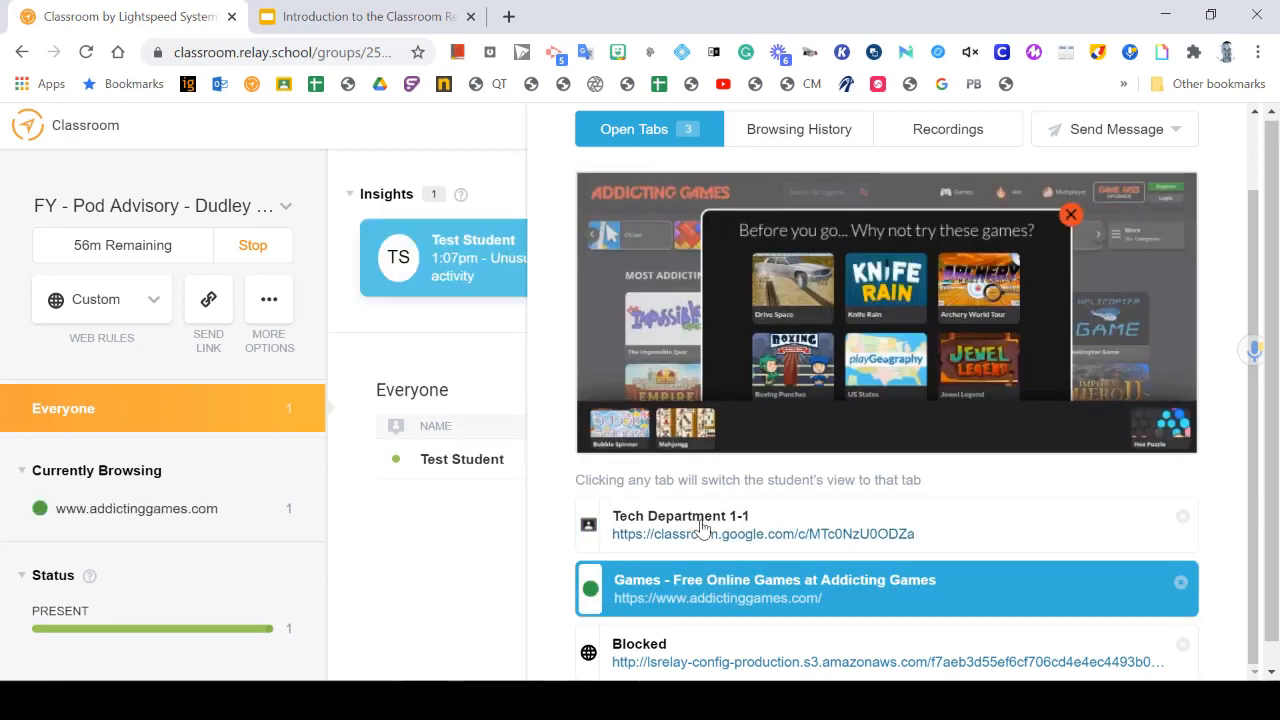
{"action": "left_click", "coordinate": [703, 535]}
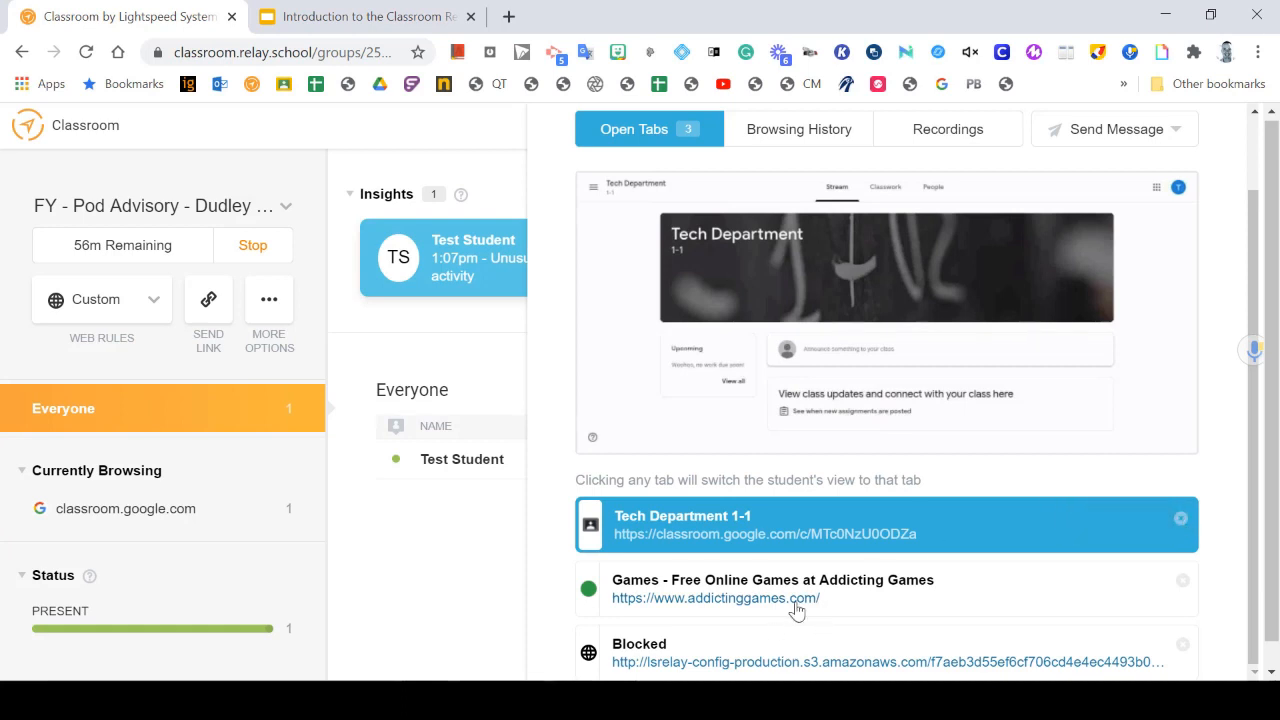
Switch the student's view to the Blocked tab and the Addicting Games tab, and close the student's details.
{"action": "left_click", "coordinate": [652, 648]}
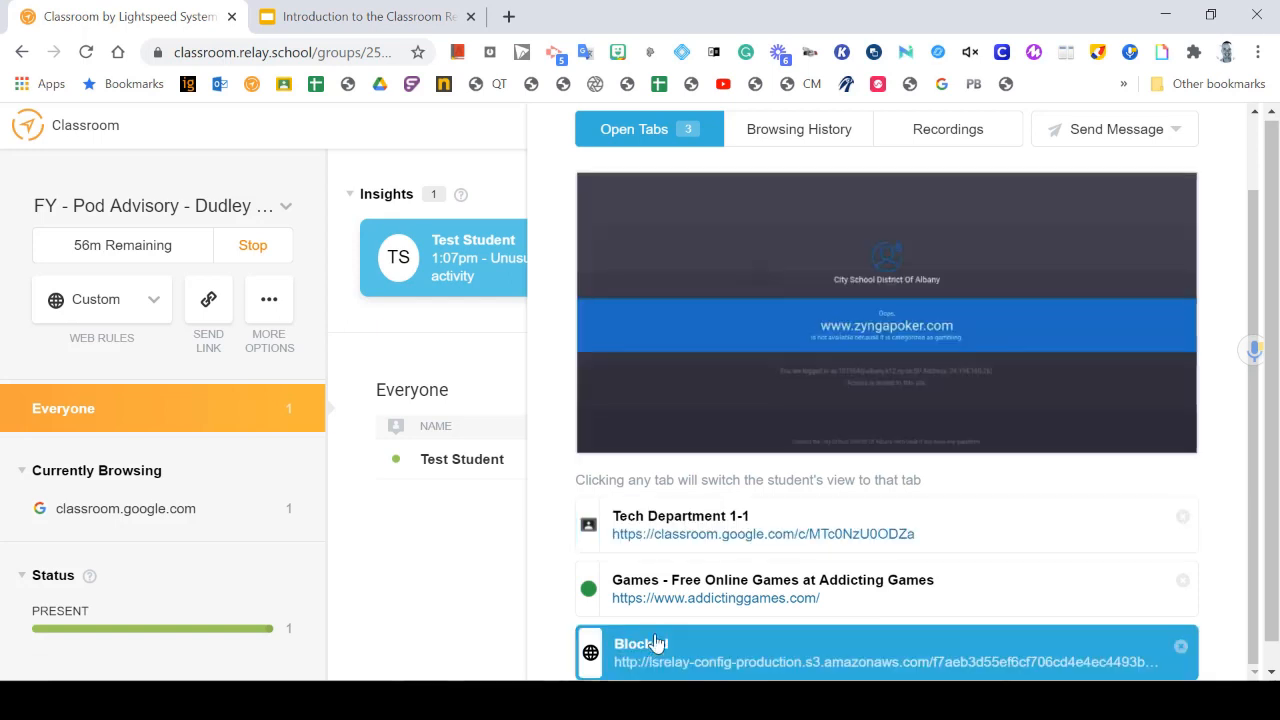
{"action": "left_click", "coordinate": [688, 585]}
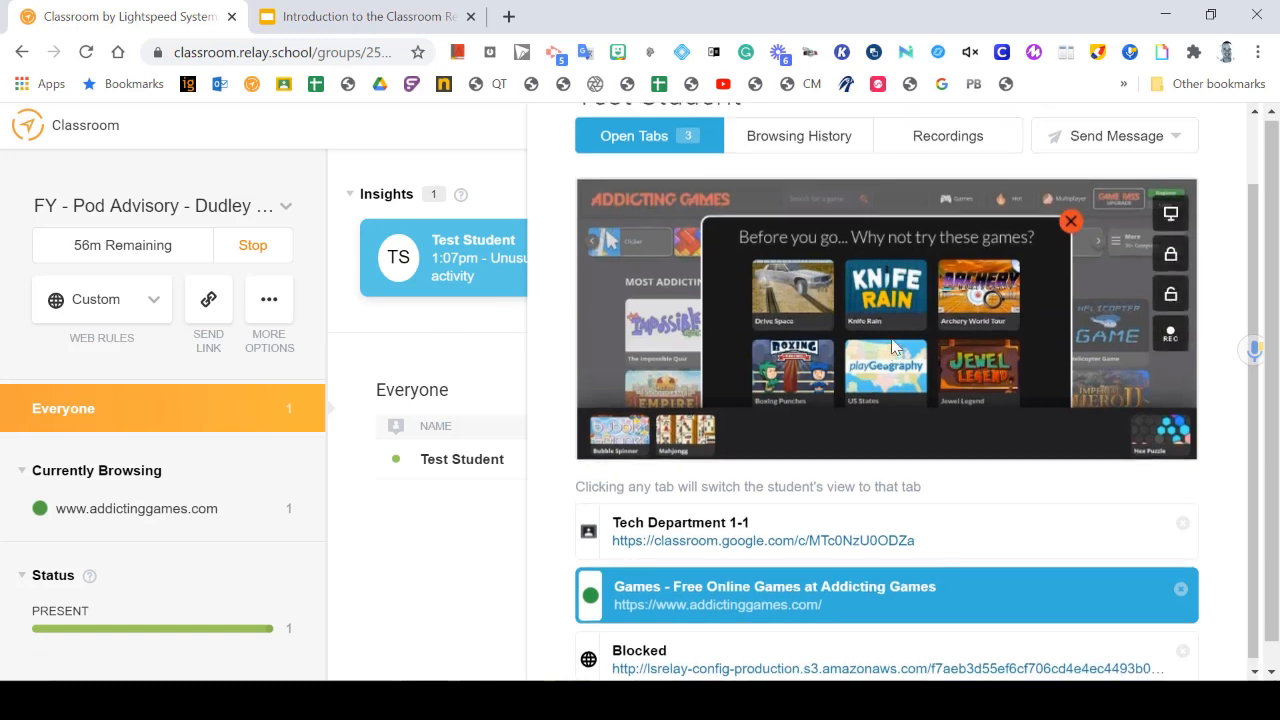
{"action": "scroll", "coordinate": [1050, 330], "scroll_direction": "up", "scroll_amount": 1}
{"action": "left_click", "coordinate": [1216, 131]}
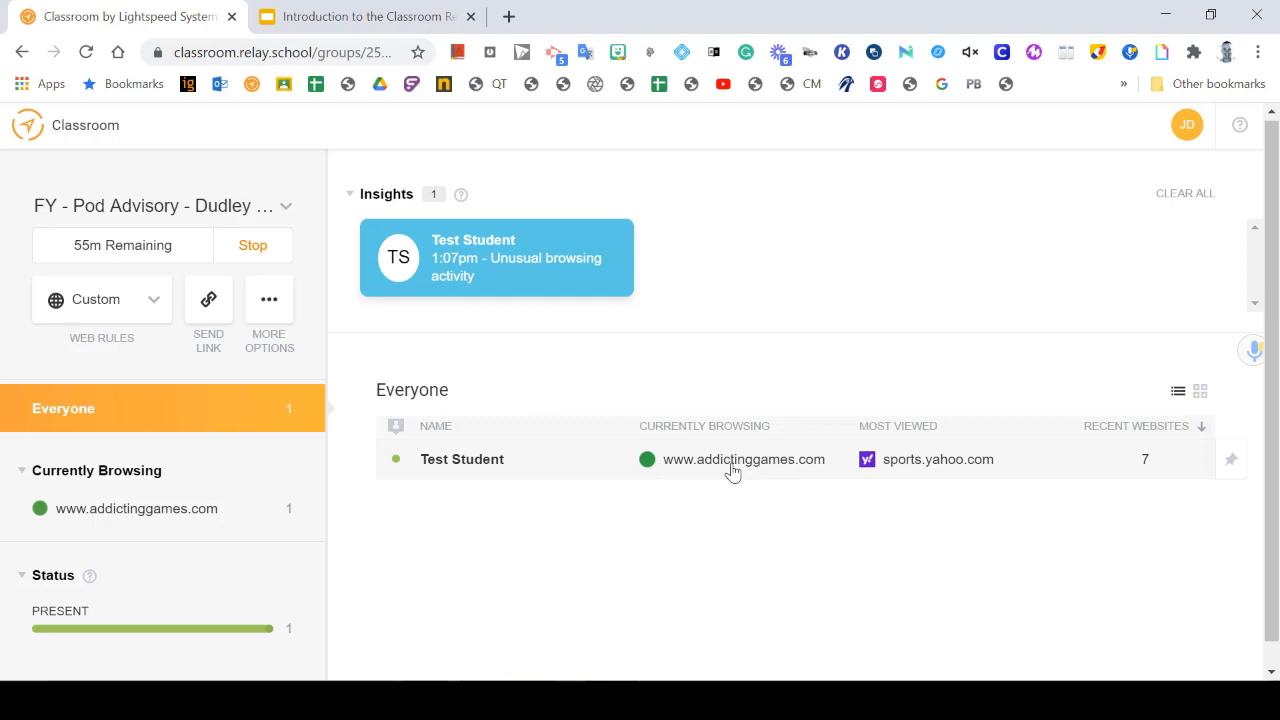
Reopen Test Student's details and return the student's view to the Tech Department 1-1 tab.
{"action": "left_click", "coordinate": [506, 459]}
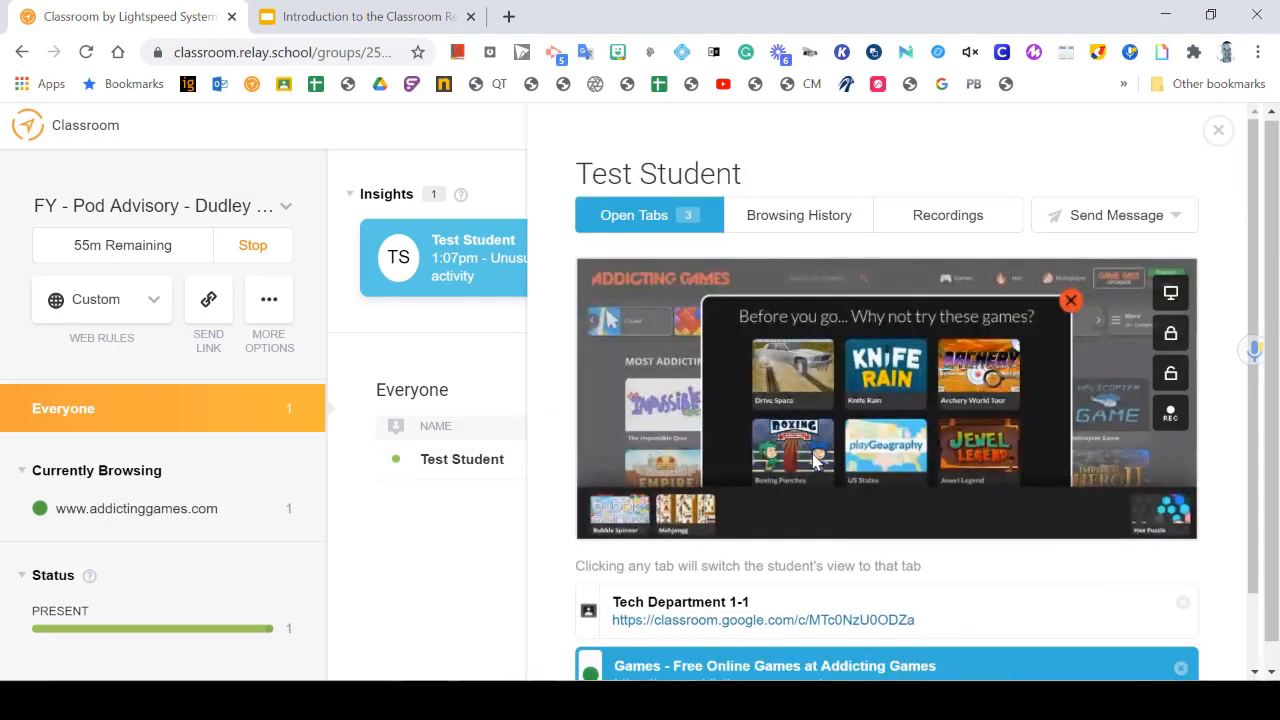
{"action": "scroll", "coordinate": [812, 460], "scroll_direction": "down", "scroll_amount": 1}
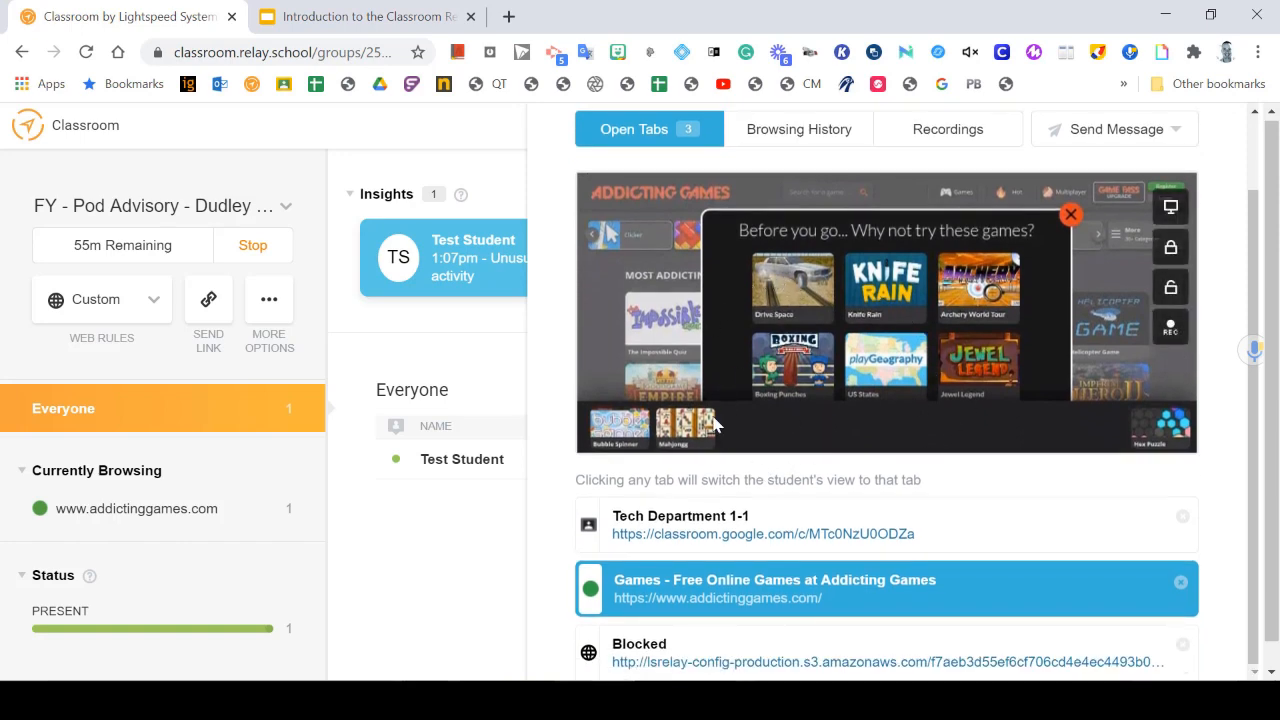
{"action": "left_click", "coordinate": [665, 528]}
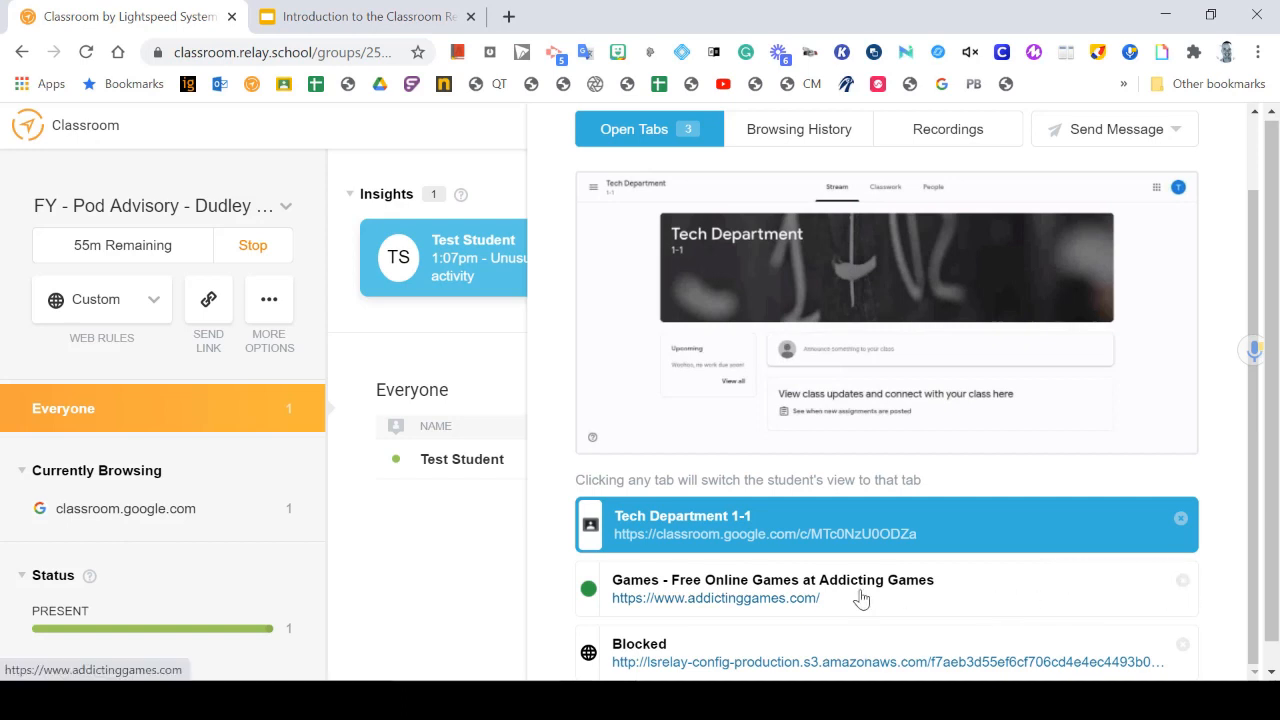
Open the student's Addicting Games page in a new browser tab, copy its address, and return to the Classroom page.
{"action": "left_click", "coordinate": [705, 600]}
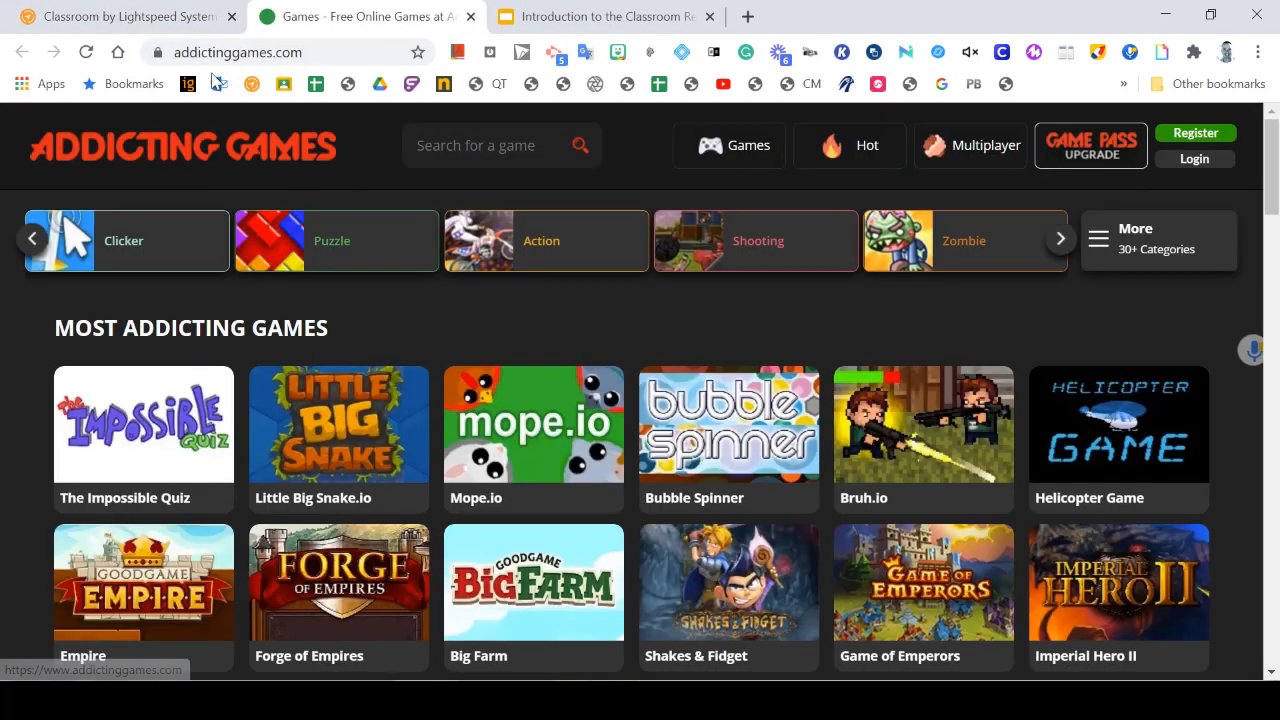
{"action": "left_click", "coordinate": [297, 52]}
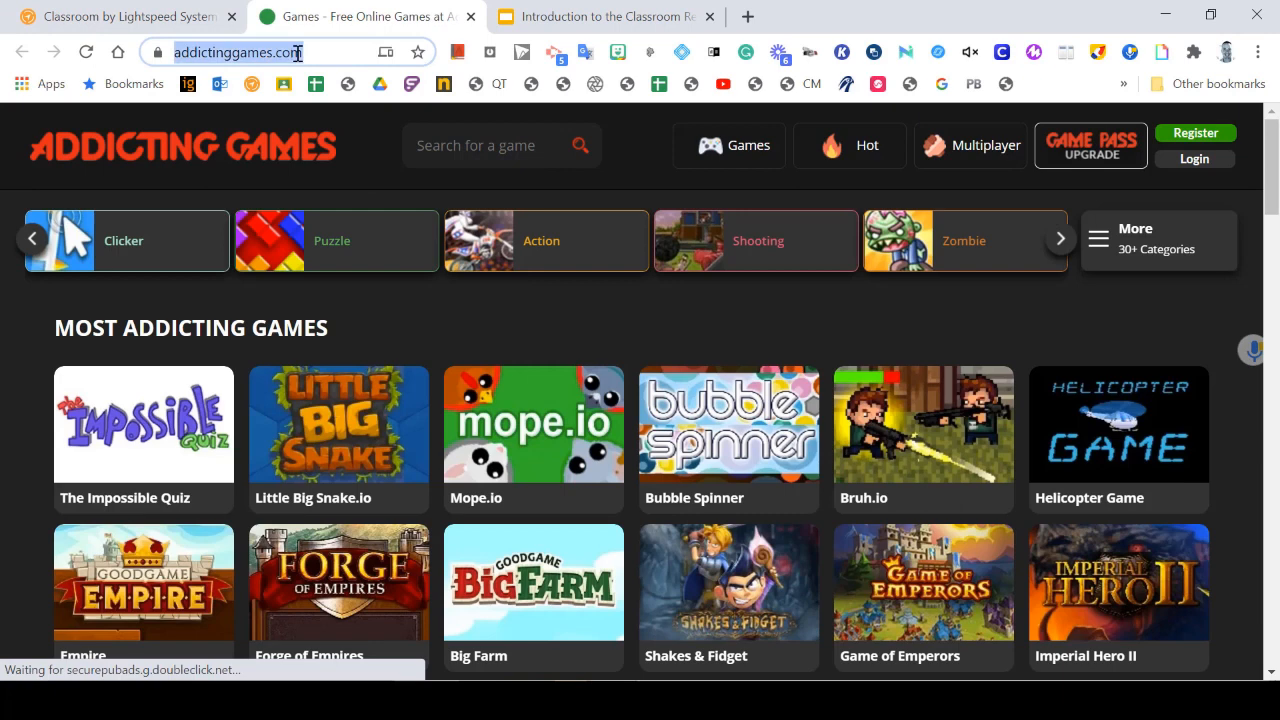
{"action": "right_click", "coordinate": [297, 52]}
{"action": "left_click", "coordinate": [347, 194]}
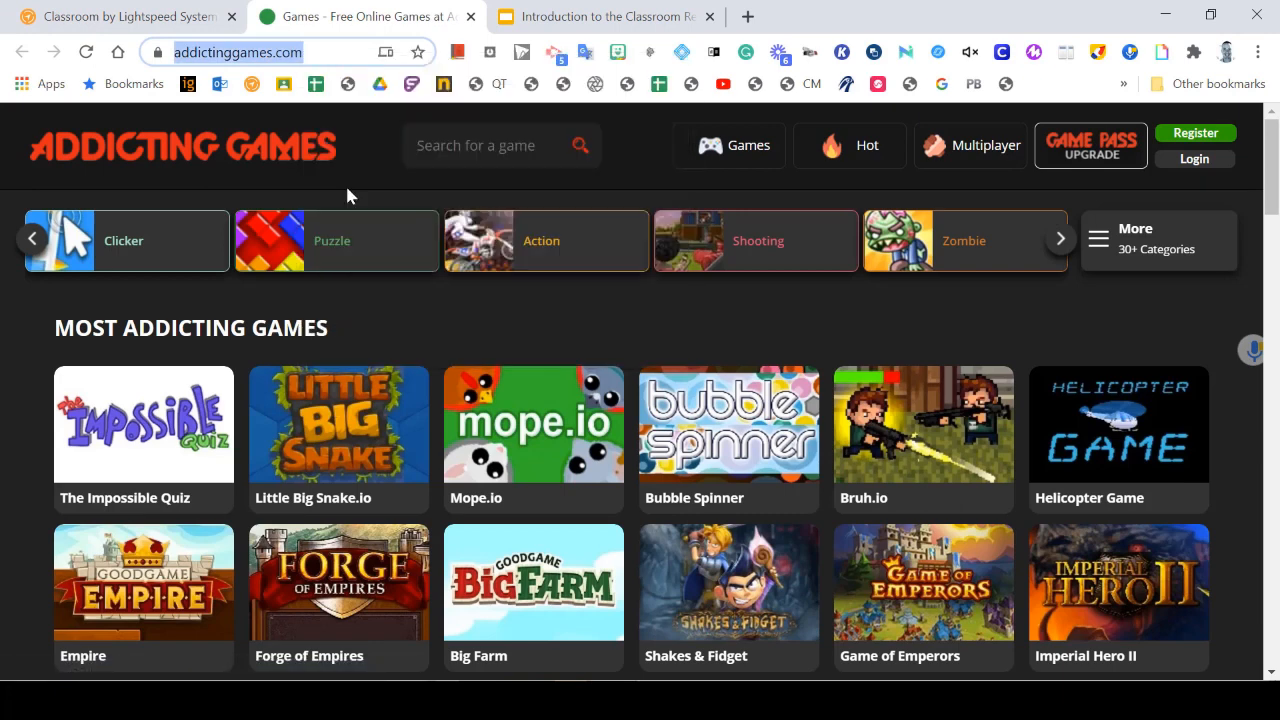
{"action": "left_click", "coordinate": [197, 20]}
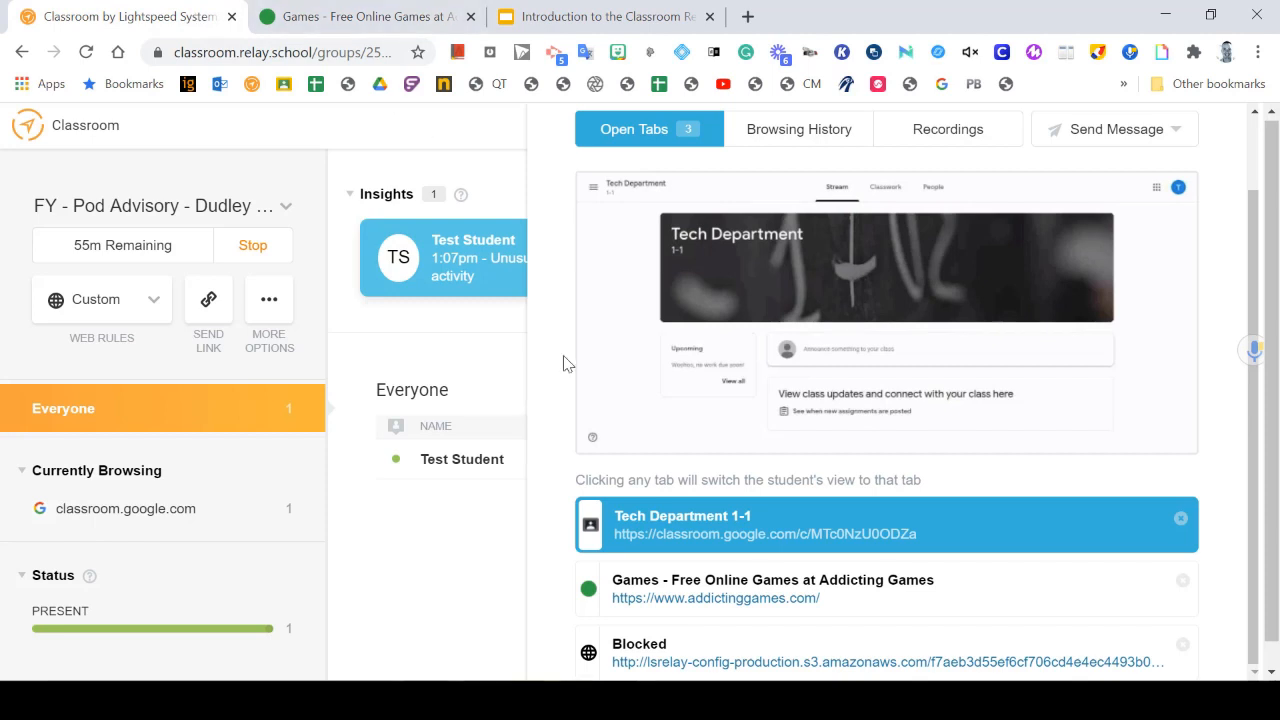
{"action": "scroll", "coordinate": [563, 363], "scroll_direction": "down", "scroll_amount": 1}
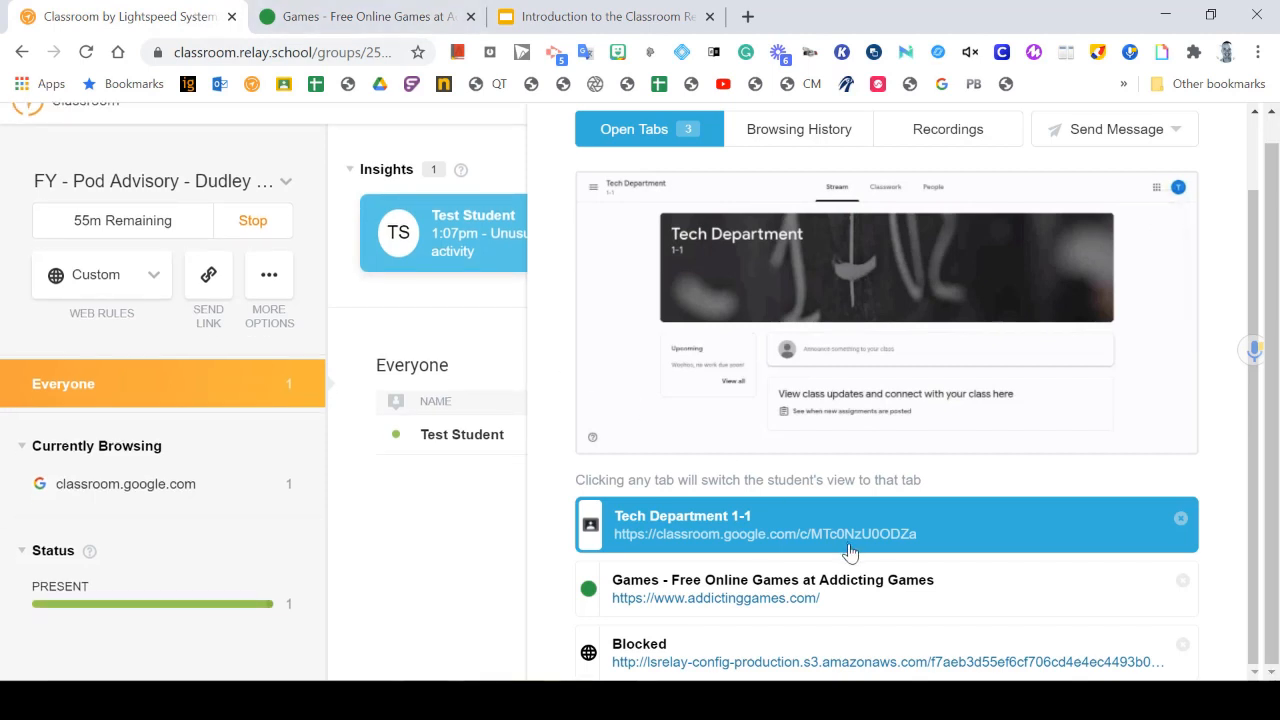
{"action": "left_click", "coordinate": [1183, 585]}
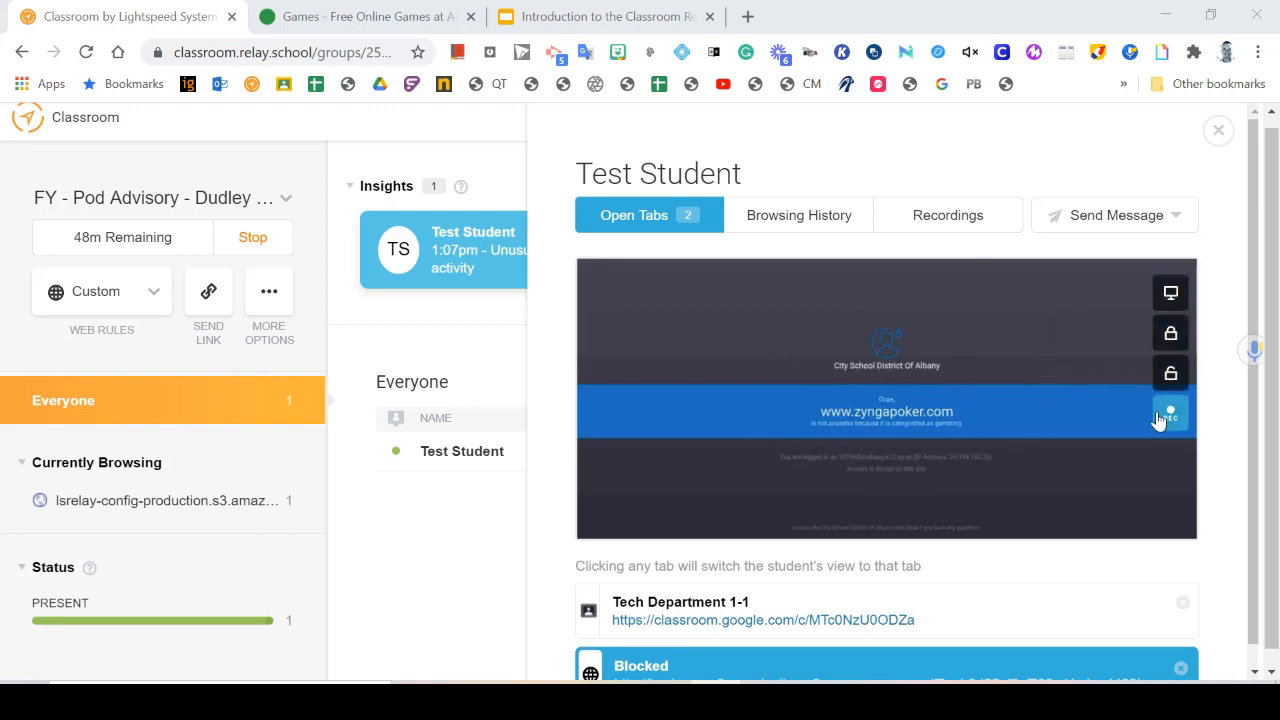
Lock and unlock Test Student's screen, and start a 10-minute recording of it.
{"action": "left_click", "coordinate": [1169, 338]}
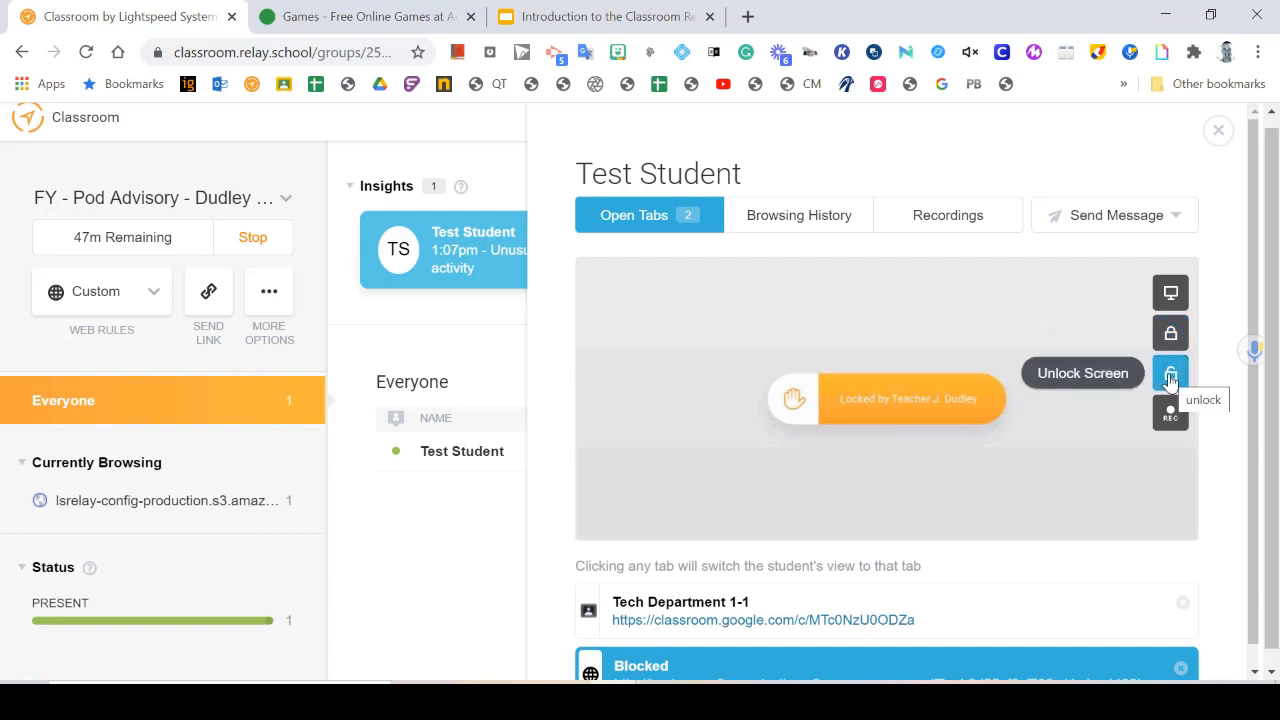
{"action": "left_click", "coordinate": [1171, 376]}
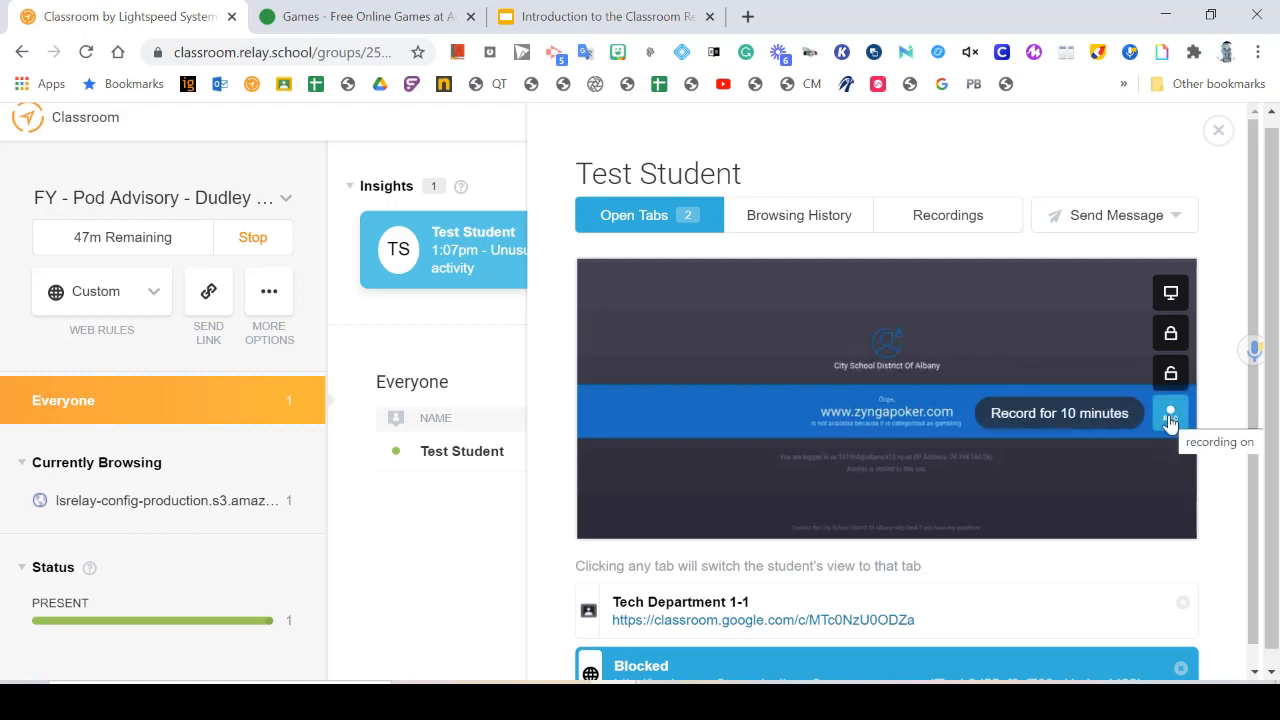
{"action": "left_click", "coordinate": [1170, 418]}
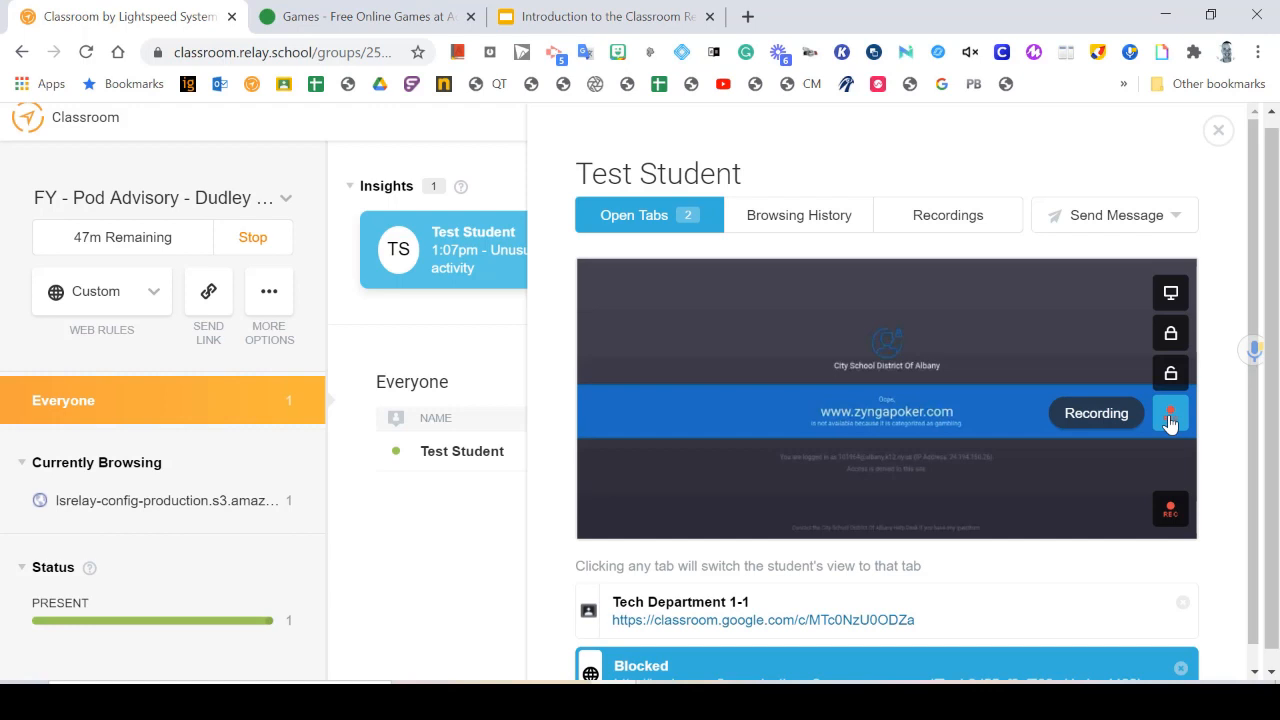
Show Test Student's browsing history for December 8, 2020.
{"action": "left_click", "coordinate": [760, 233]}
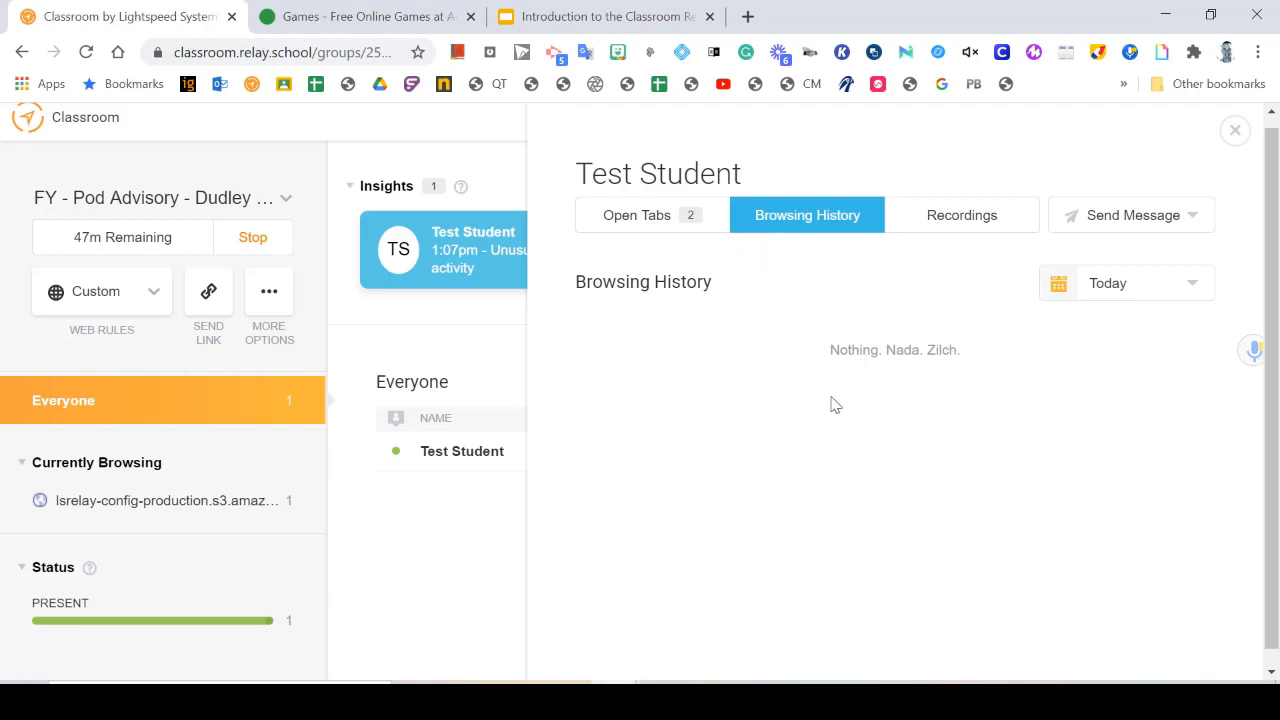
{"action": "left_click", "coordinate": [1115, 286]}
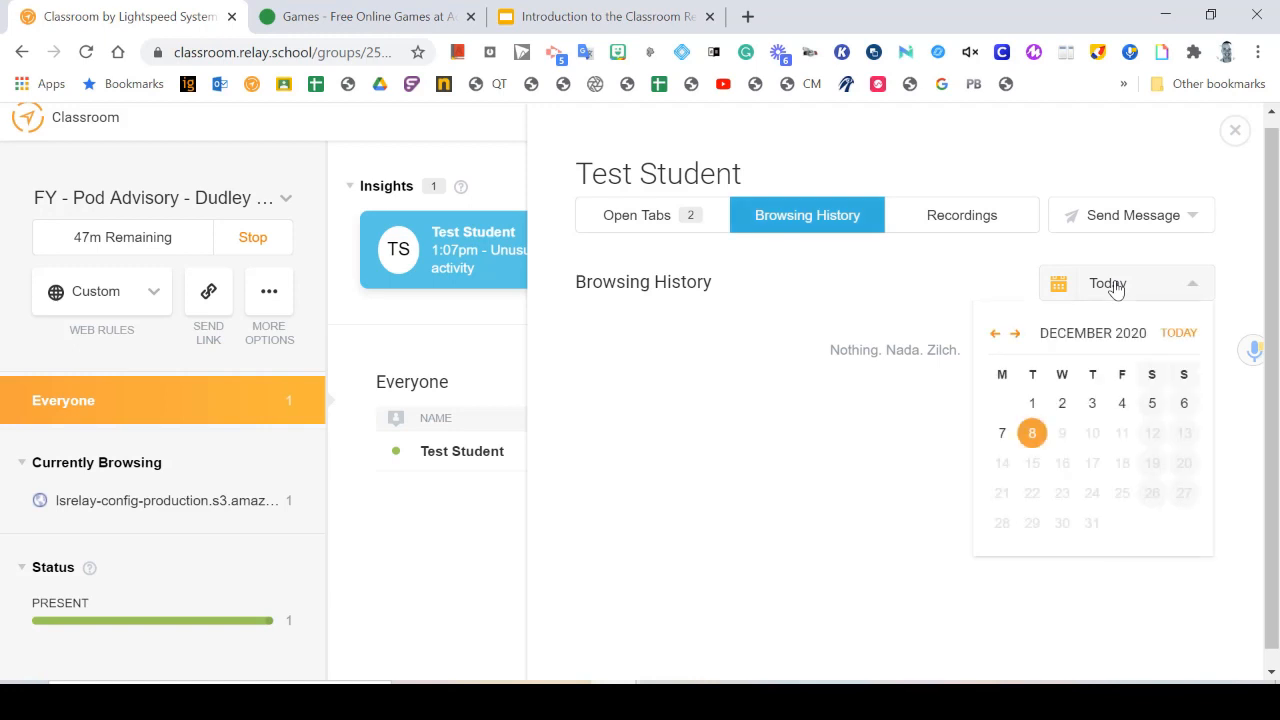
{"action": "left_click", "coordinate": [1032, 434]}
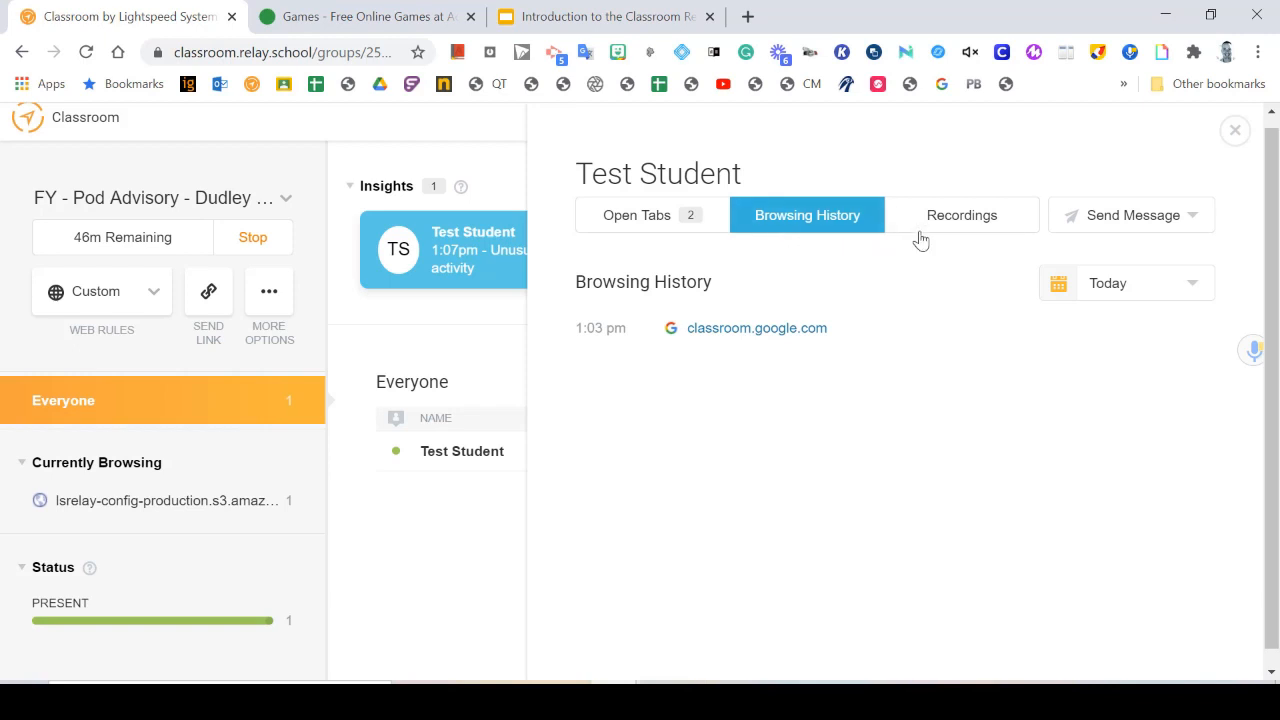
Open Test Student's recordings and step through the captured screenshots up to the tenth one.
{"action": "left_click", "coordinate": [943, 229]}
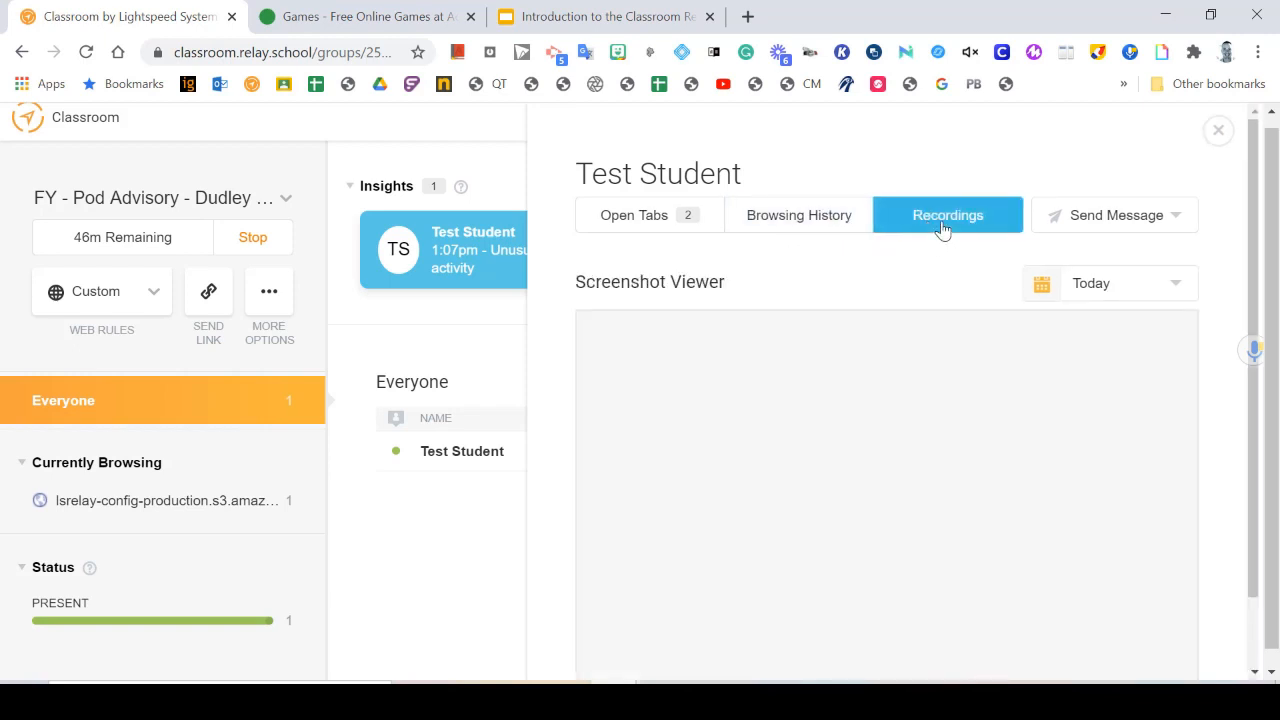
{"action": "scroll", "coordinate": [877, 293], "scroll_direction": "down", "scroll_amount": 2}
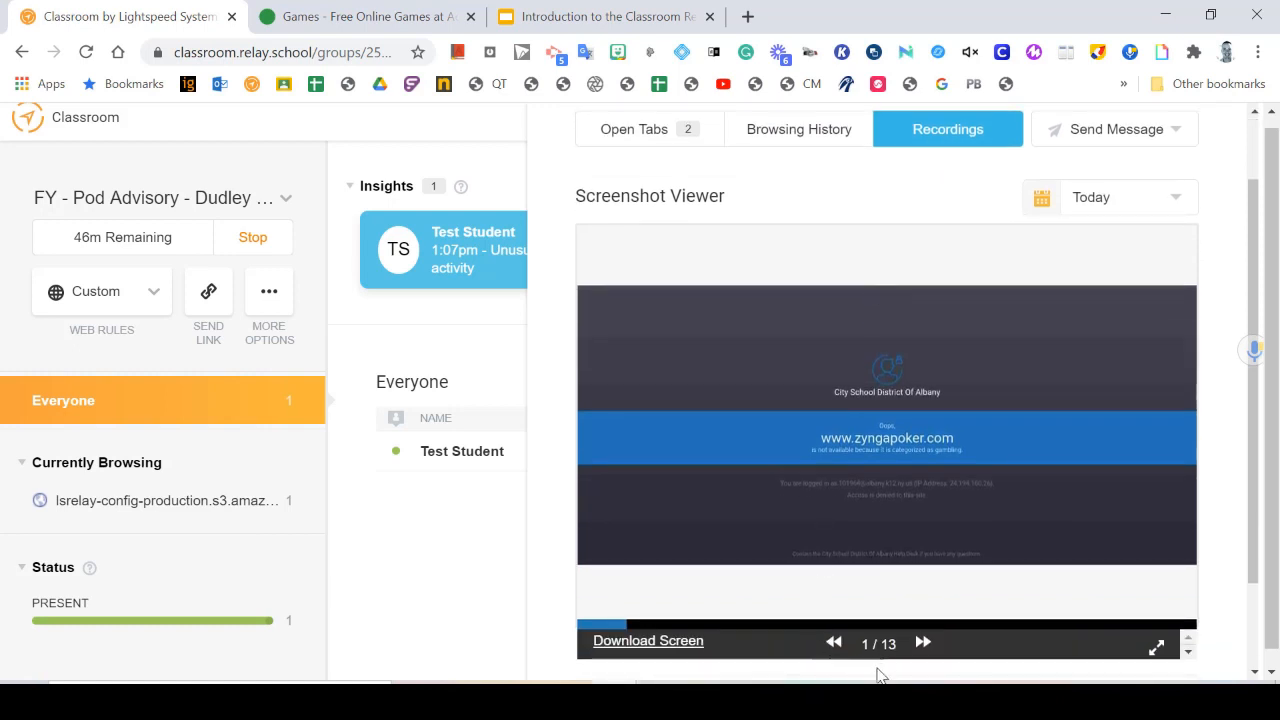
{"action": "left_click", "coordinate": [924, 645]}
{"action": "left_click", "coordinate": [925, 645]}
{"action": "left_click", "coordinate": [925, 645]}
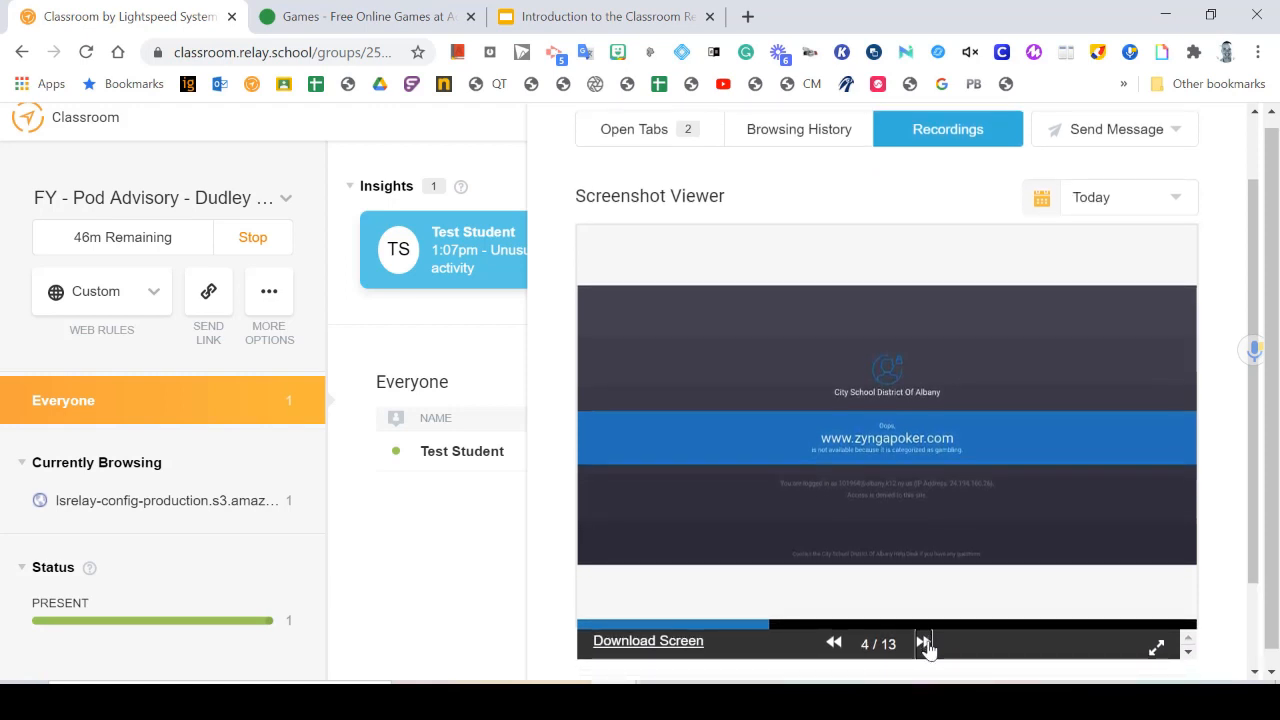
{"action": "left_click", "coordinate": [925, 645]}
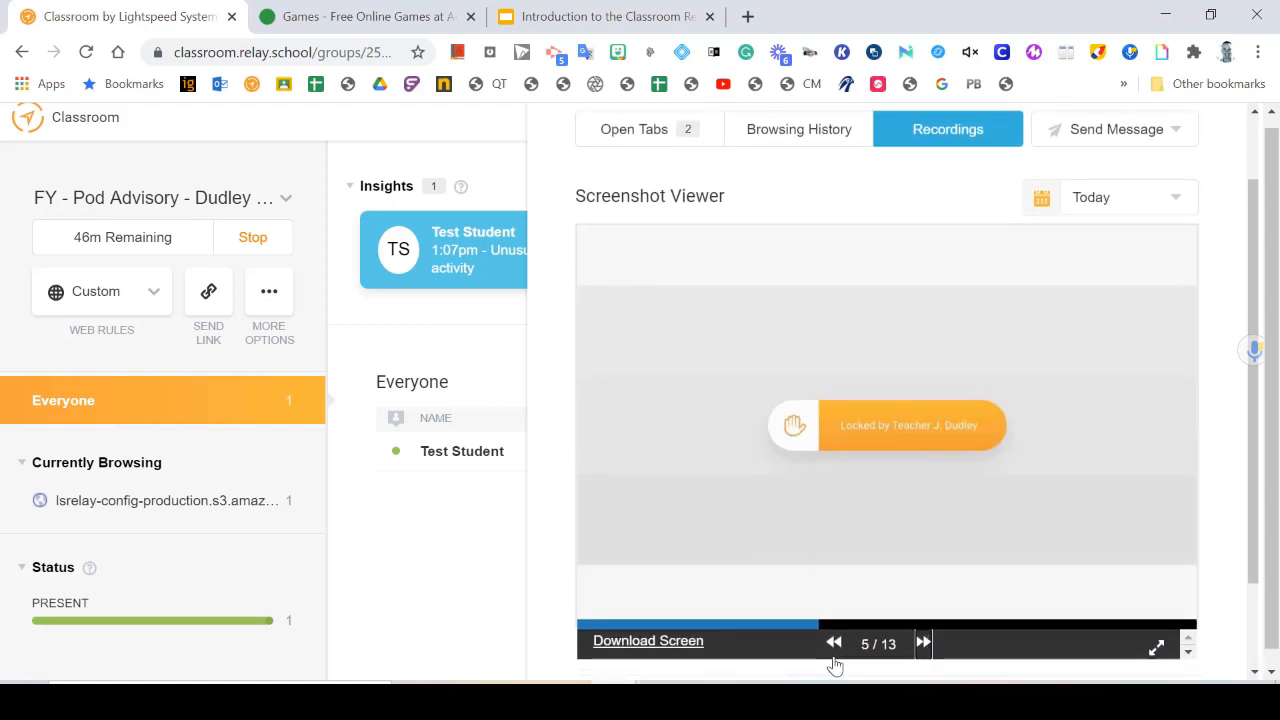
{"action": "left_click", "coordinate": [925, 645]}
{"action": "left_click", "coordinate": [925, 645]}
{"action": "left_click", "coordinate": [925, 645]}
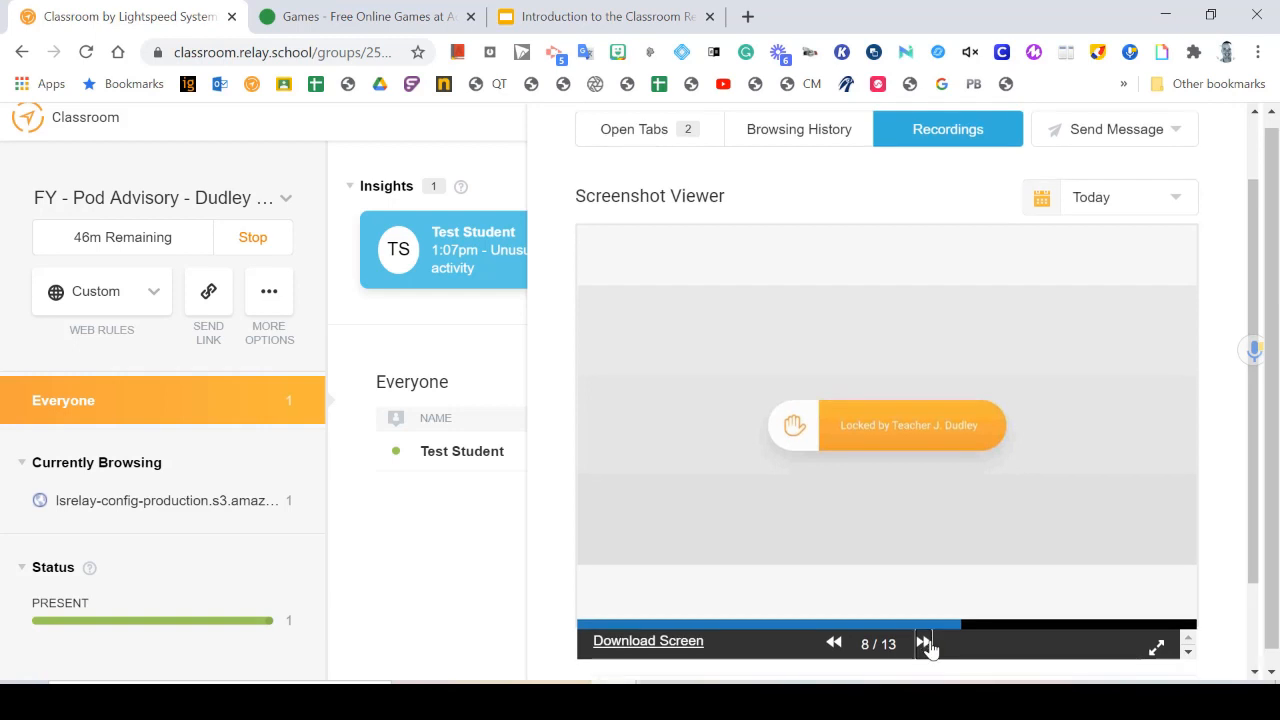
{"action": "left_click", "coordinate": [925, 645]}
{"action": "left_click", "coordinate": [925, 645]}
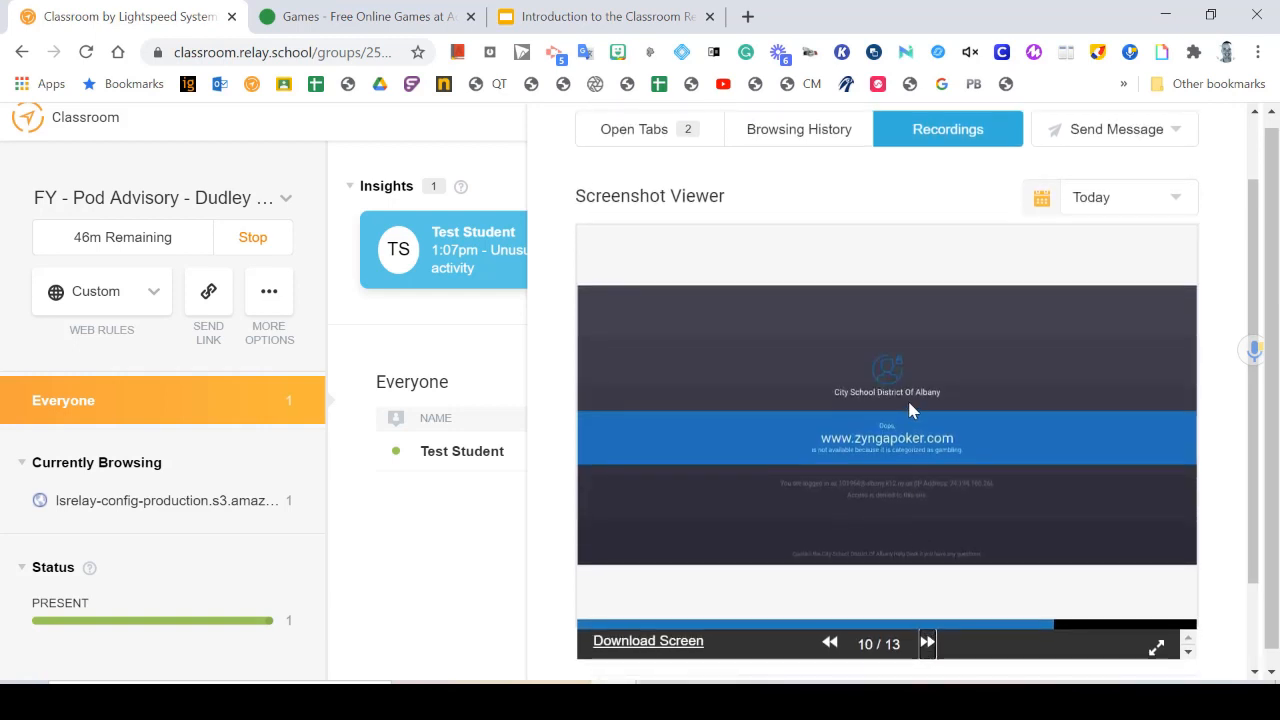
{"action": "scroll", "coordinate": [809, 451], "scroll_direction": "down", "scroll_amount": 2}
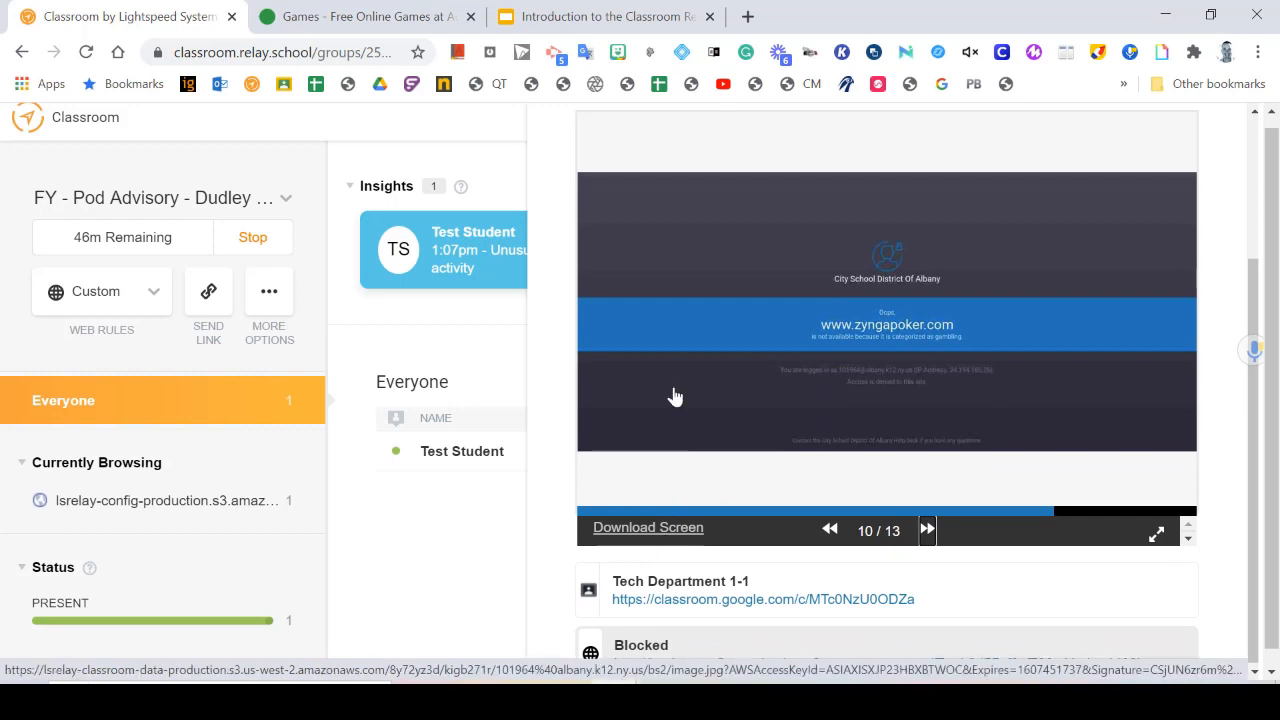
{"action": "scroll", "coordinate": [722, 245], "scroll_direction": "up", "scroll_amount": 2}
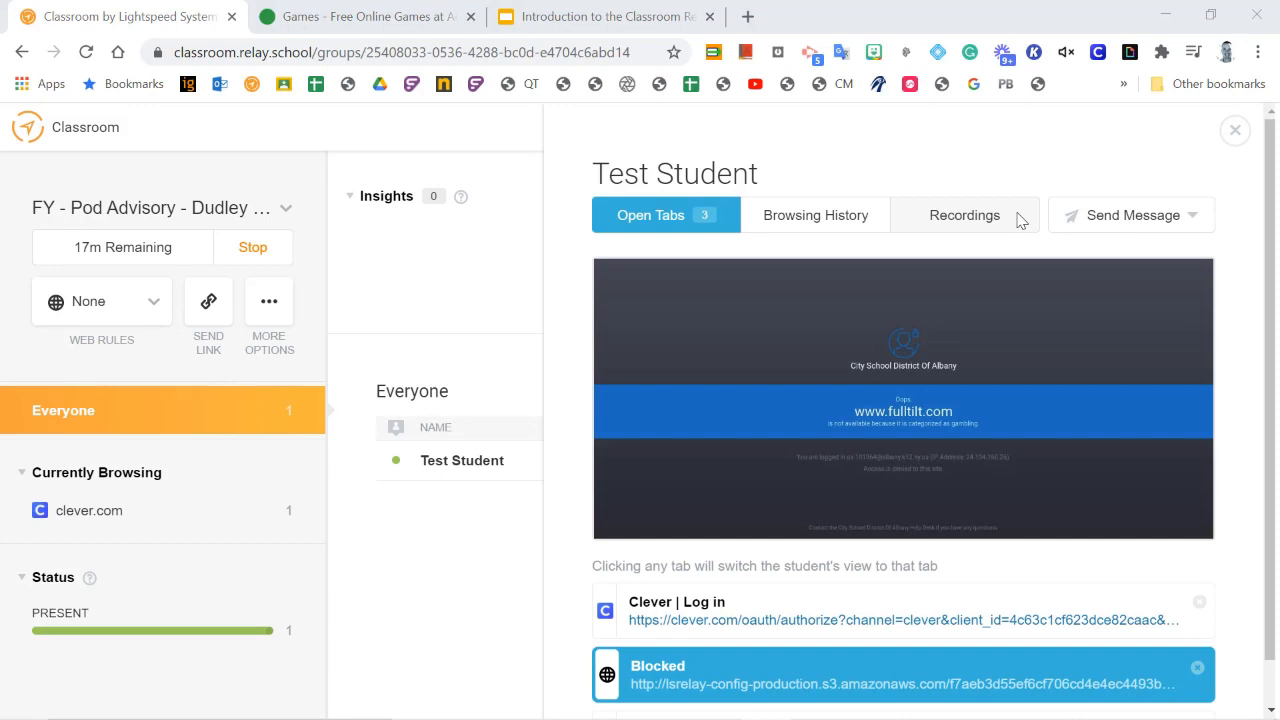
Send Test Student the custom message "This is my custom message.".
{"action": "left_click", "coordinate": [1127, 236]}
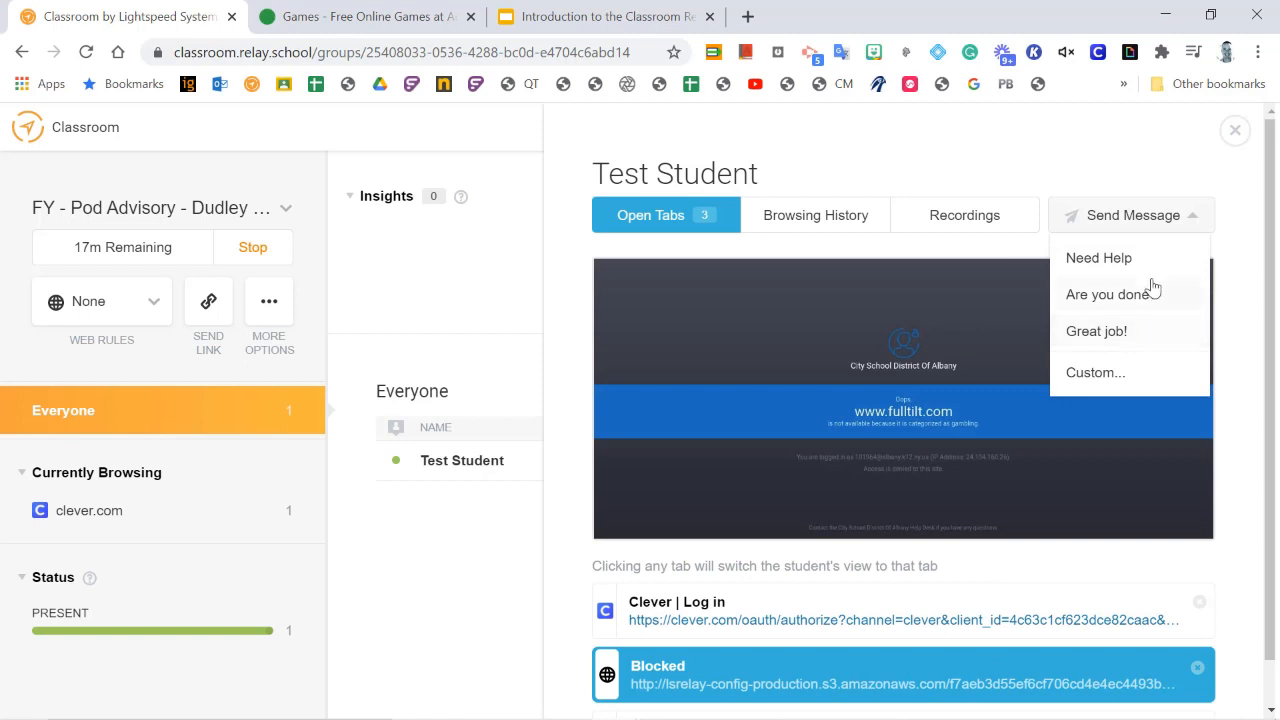
{"action": "left_click", "coordinate": [1143, 385]}
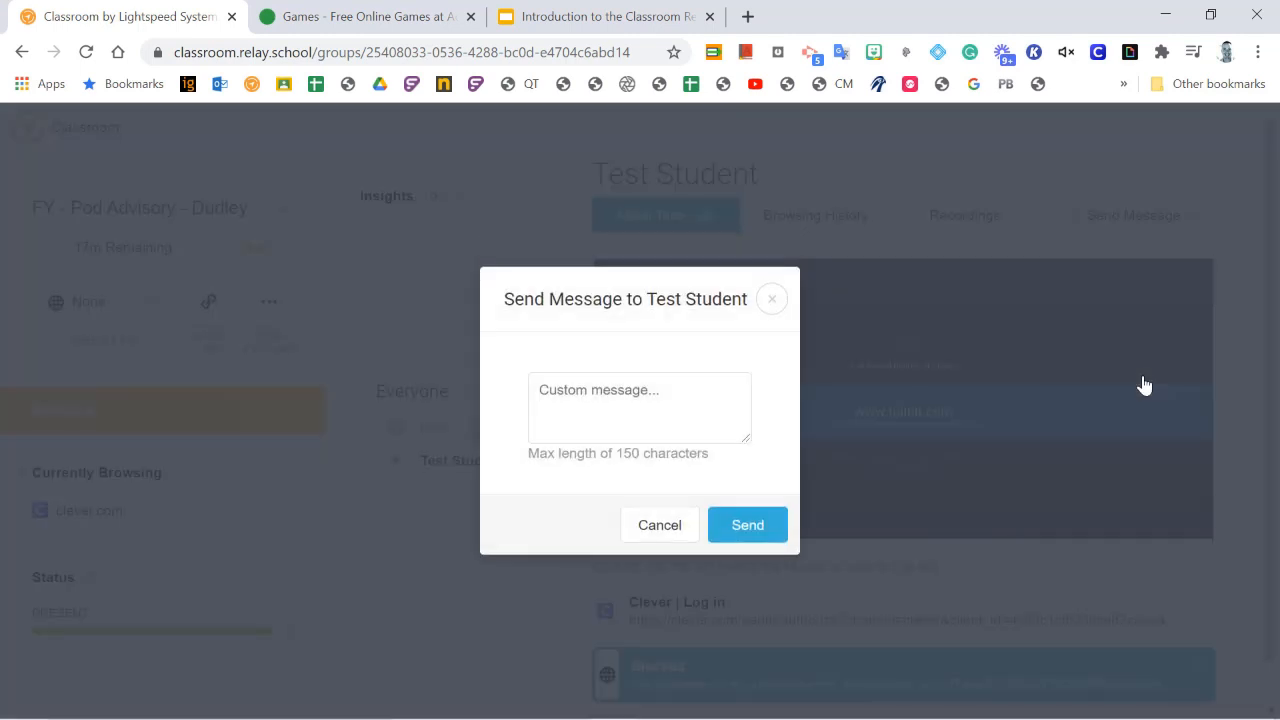
{"action": "left_click", "coordinate": [668, 394]}
{"action": "type", "text": "This is my custom message."}
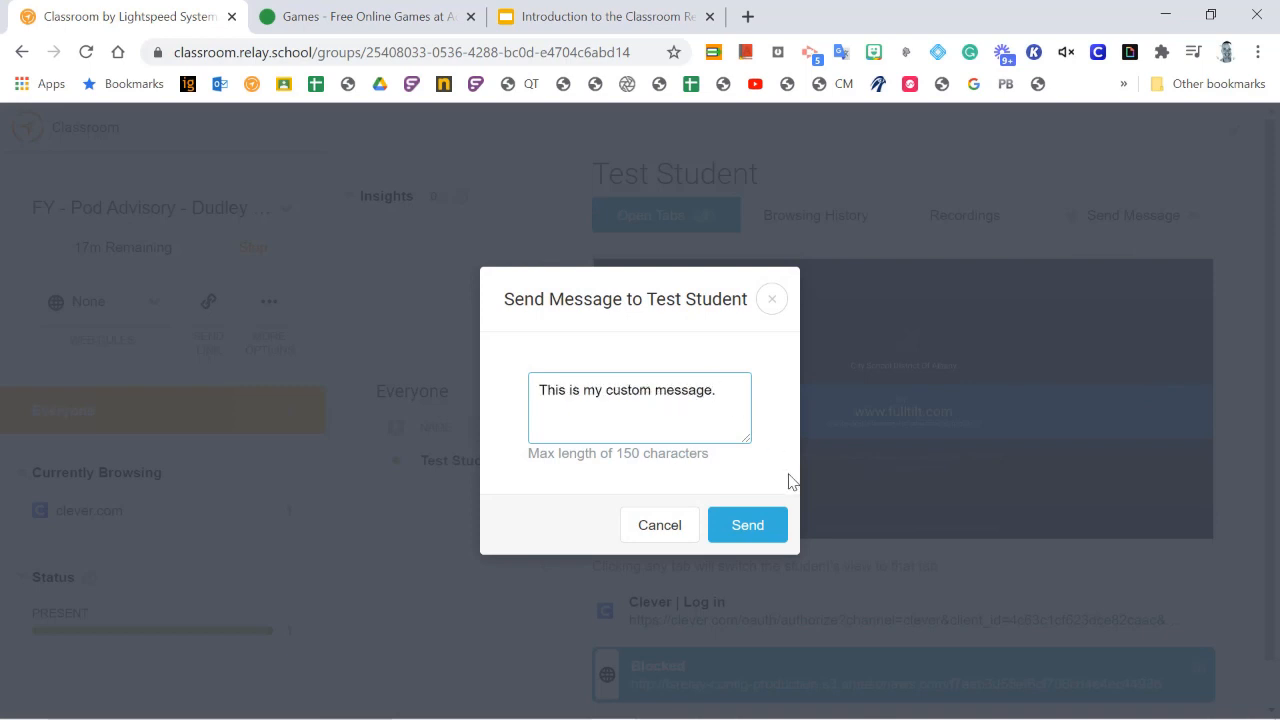
{"action": "left_click", "coordinate": [749, 522]}
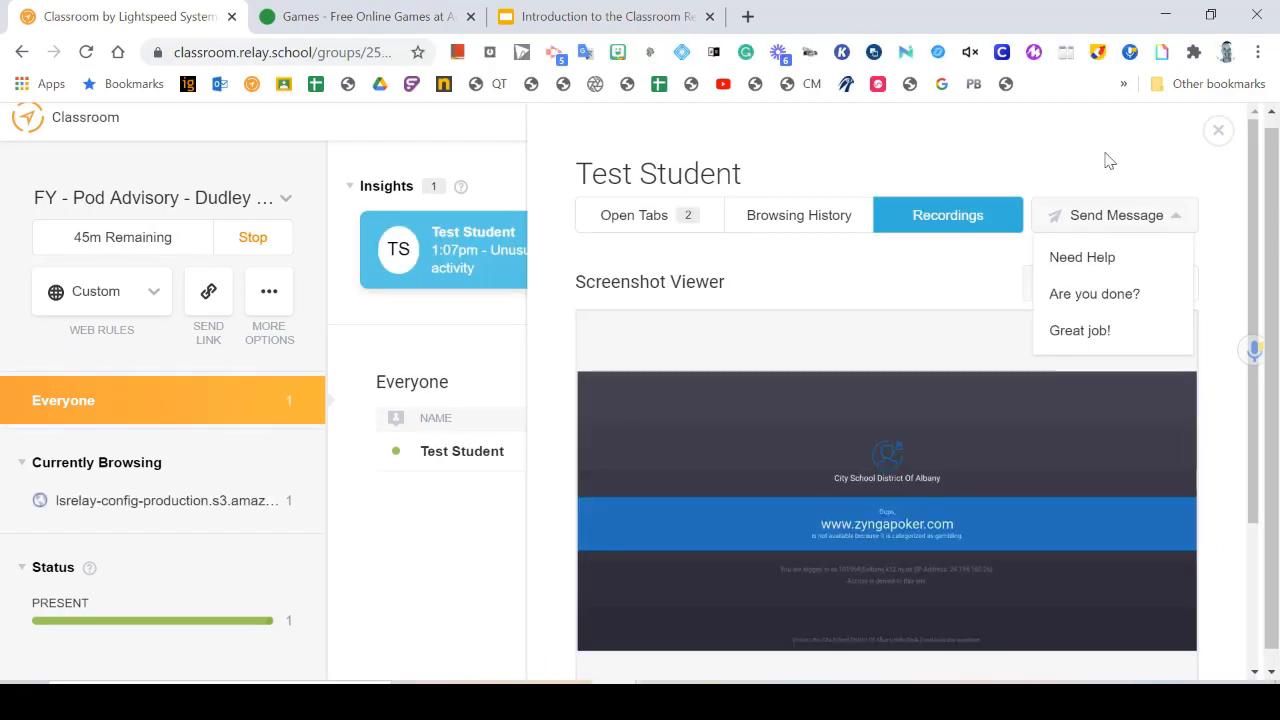
Dismiss the message choices, close Test Student's details, and show the class in Heat Map View.
{"action": "left_click", "coordinate": [1108, 160]}
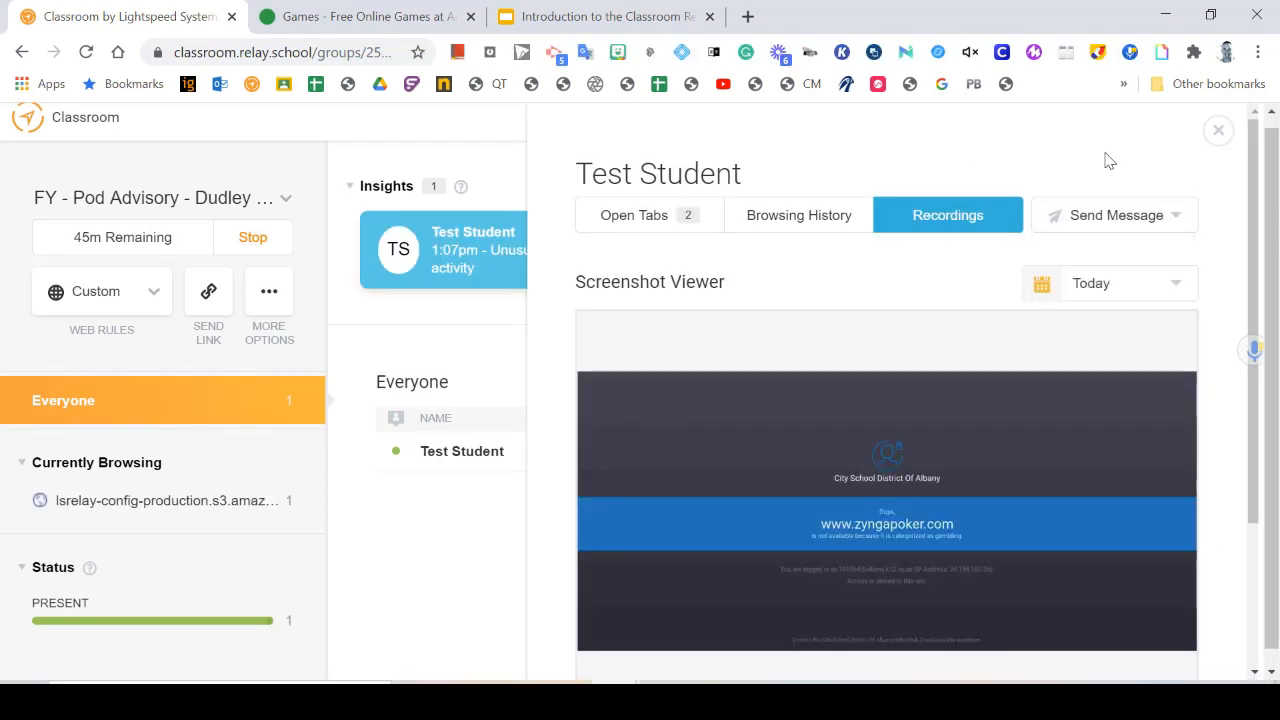
{"action": "left_click", "coordinate": [1219, 133]}
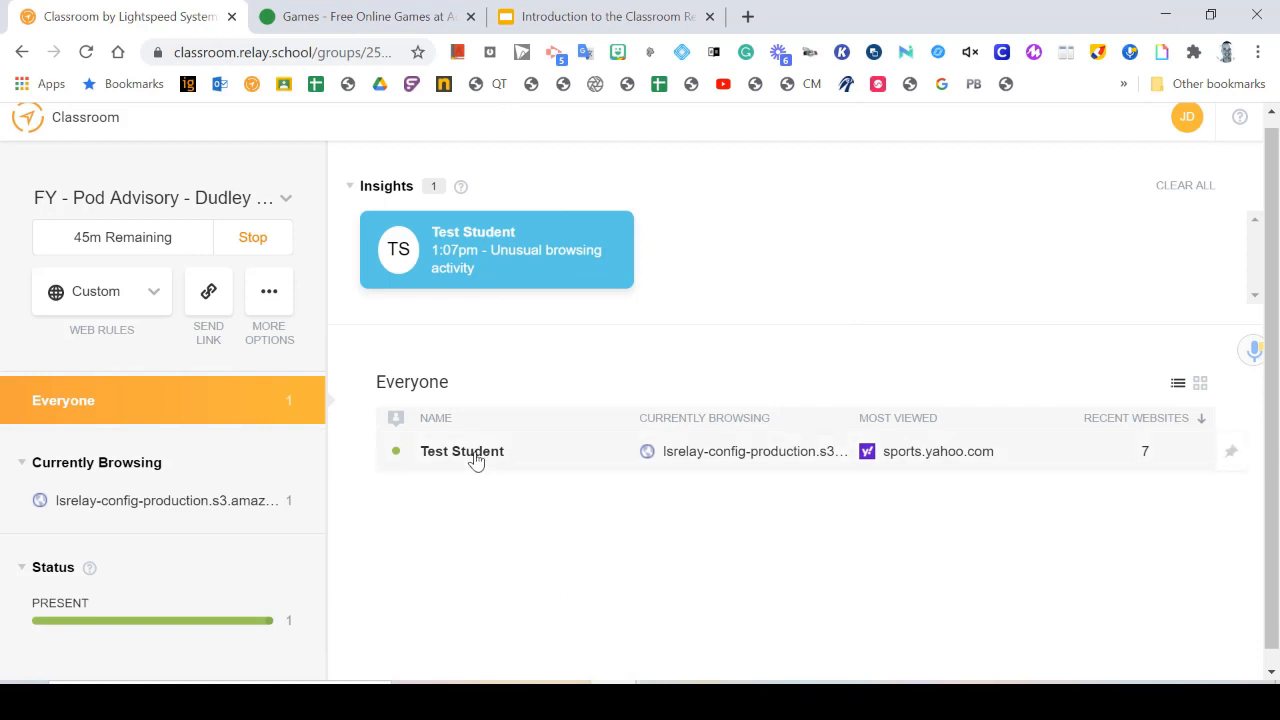
{"action": "left_click", "coordinate": [1200, 384]}
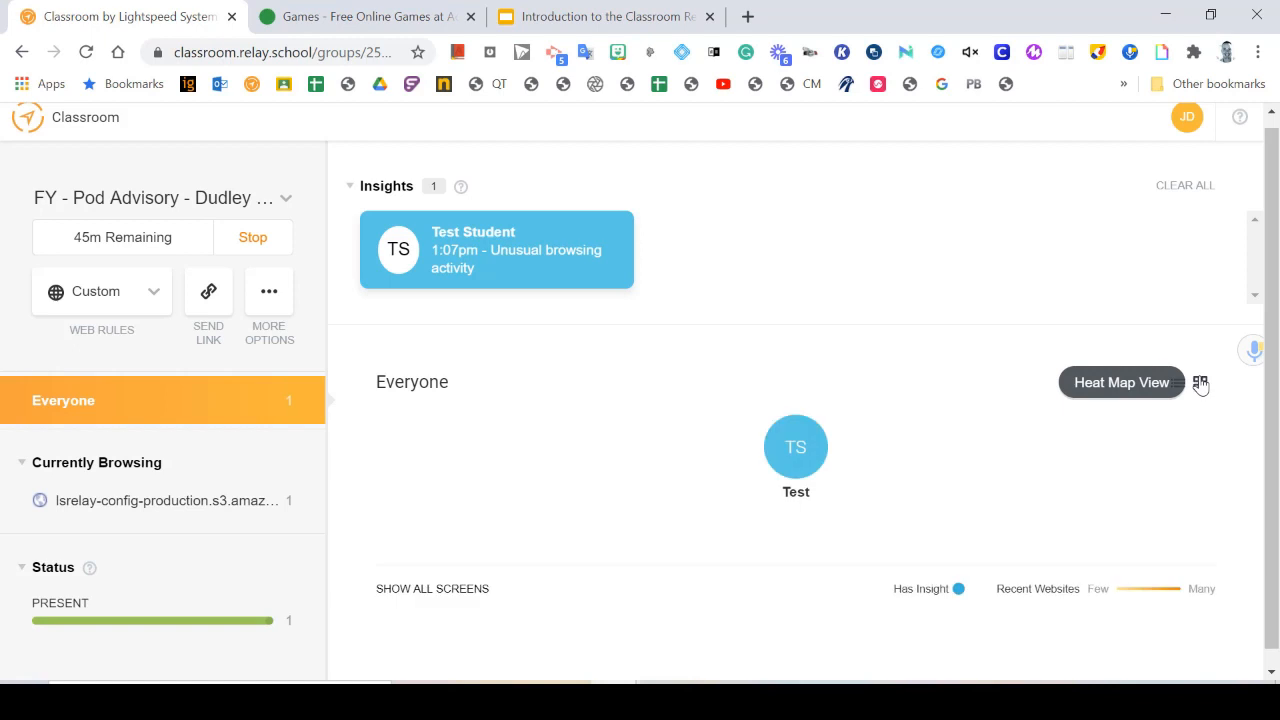
Open Test Student's details from the heat map and close the student's Blocked tab.
{"action": "left_click", "coordinate": [795, 455]}
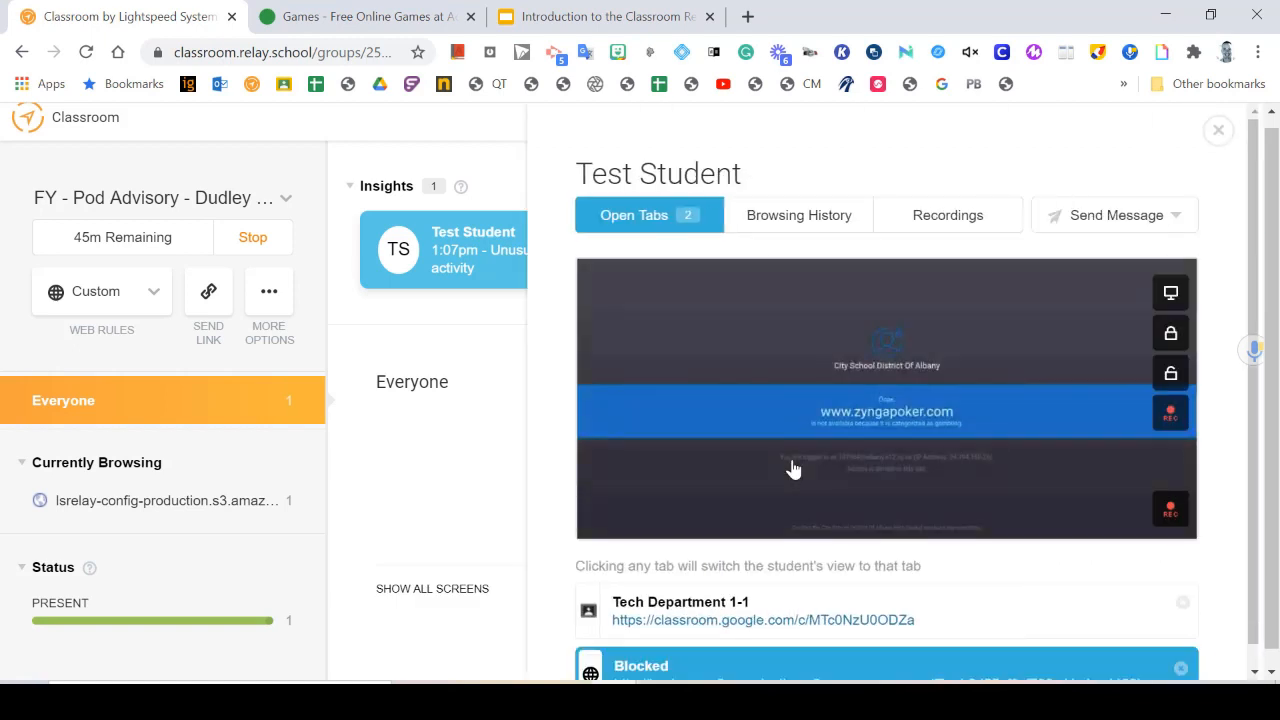
{"action": "scroll", "coordinate": [793, 469], "scroll_direction": "down", "scroll_amount": 1}
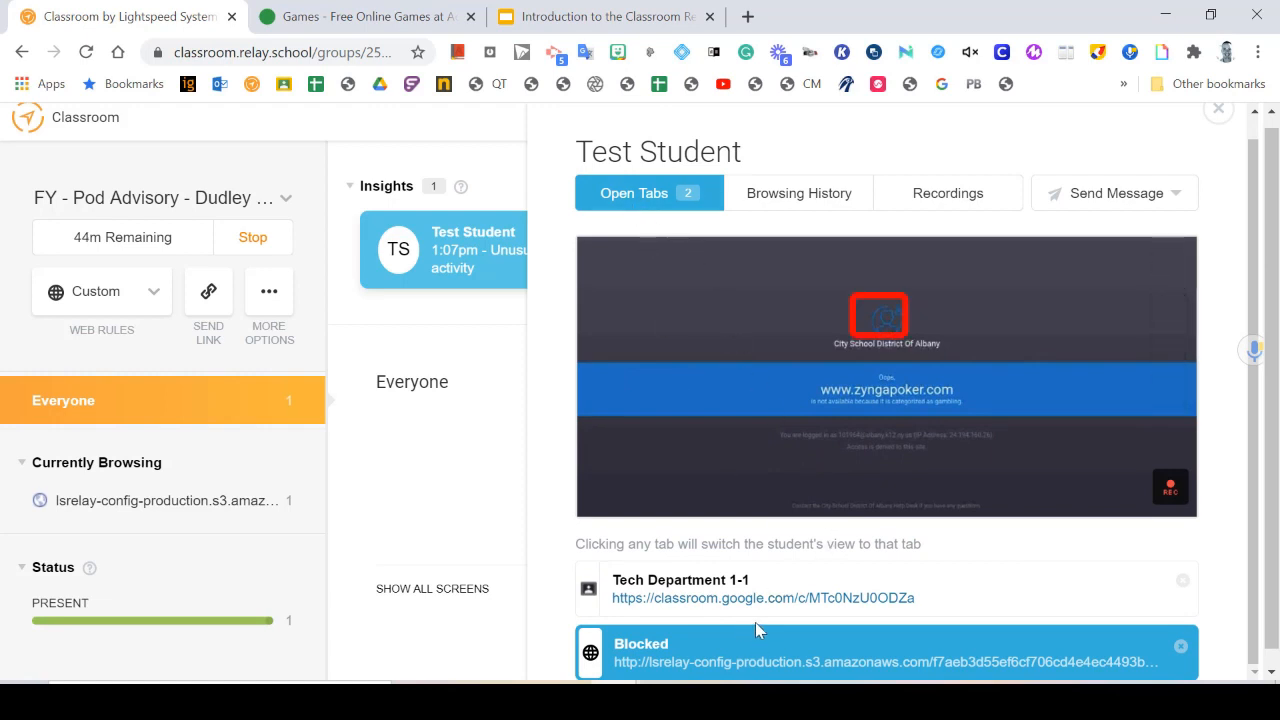
{"action": "left_click", "coordinate": [1181, 646]}
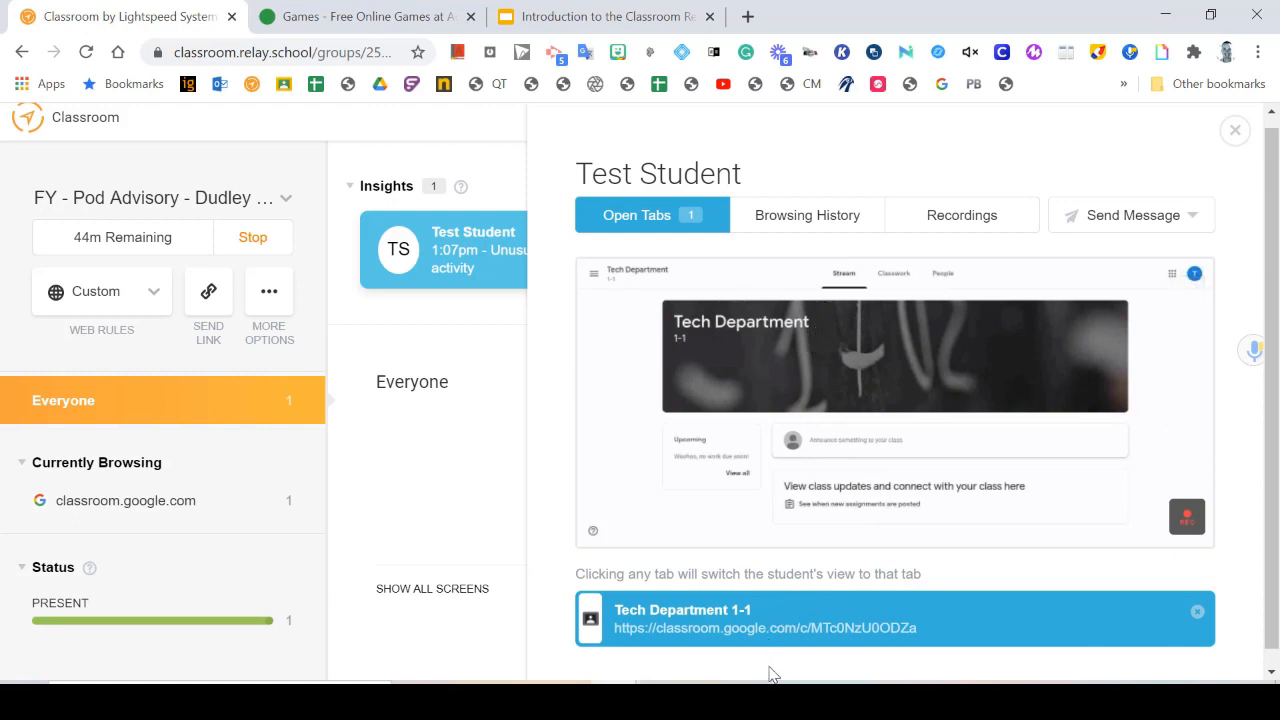
{"action": "scroll", "coordinate": [770, 674], "scroll_direction": "down", "scroll_amount": 2}
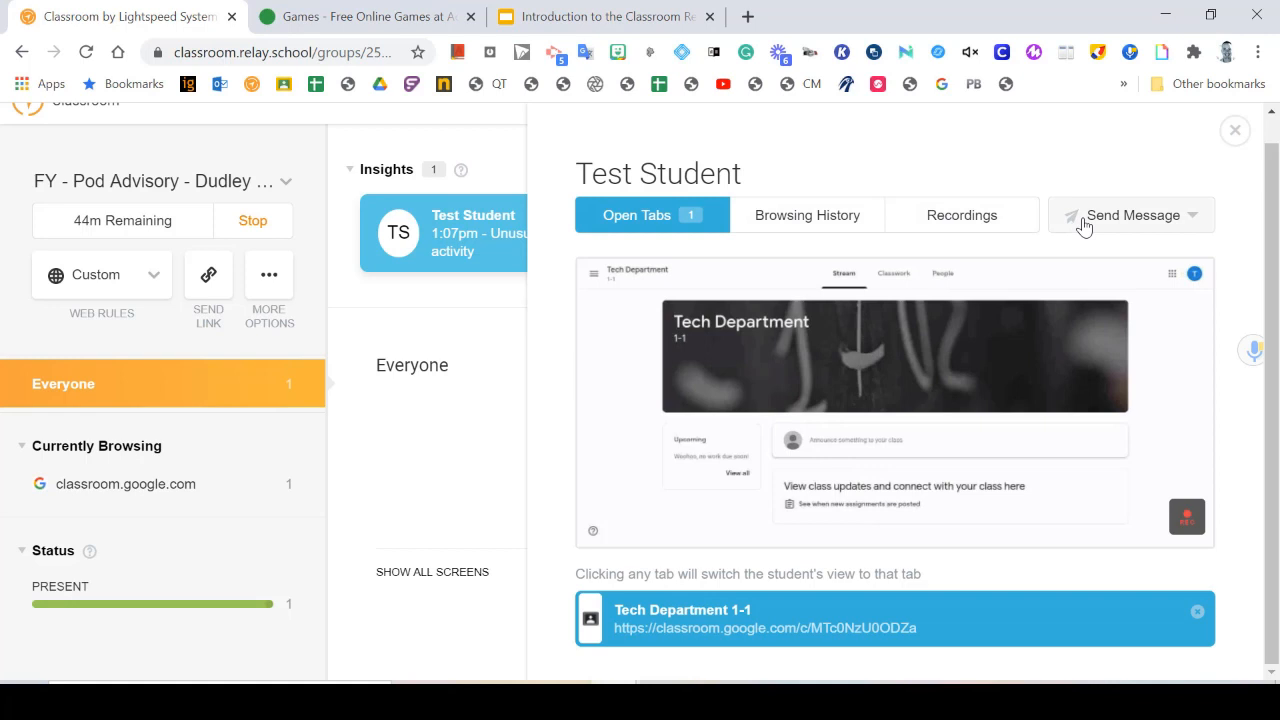
{"action": "mouse_move", "coordinate": [1100, 397]}
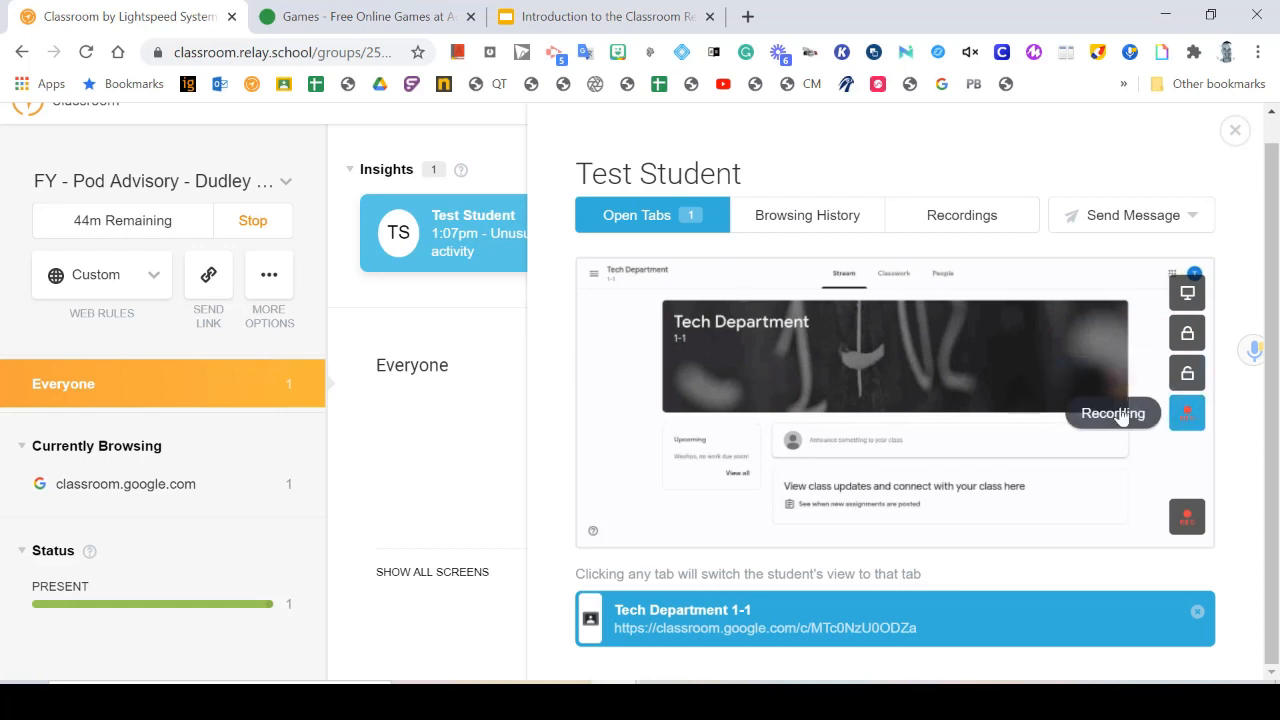
Leave the student's details for the class list view and clear all insights.
{"action": "left_click", "coordinate": [1237, 131]}
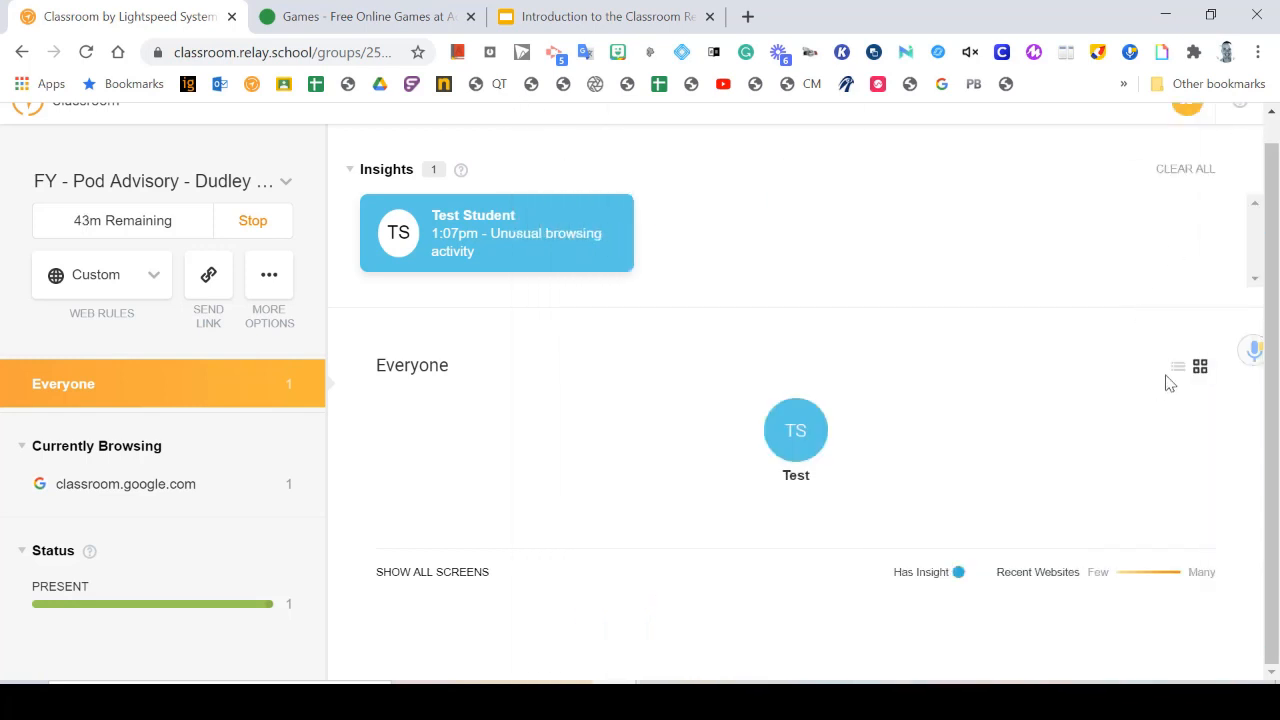
{"action": "left_click", "coordinate": [1177, 370]}
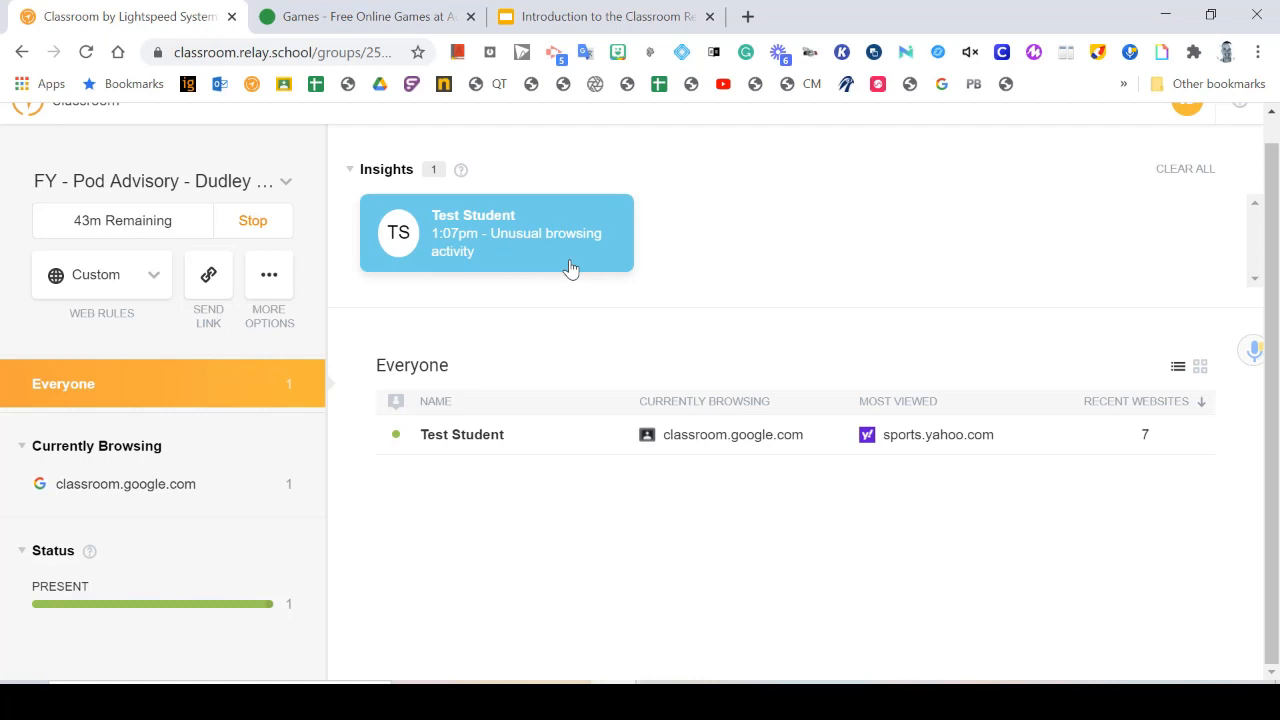
{"action": "left_click", "coordinate": [1185, 169]}
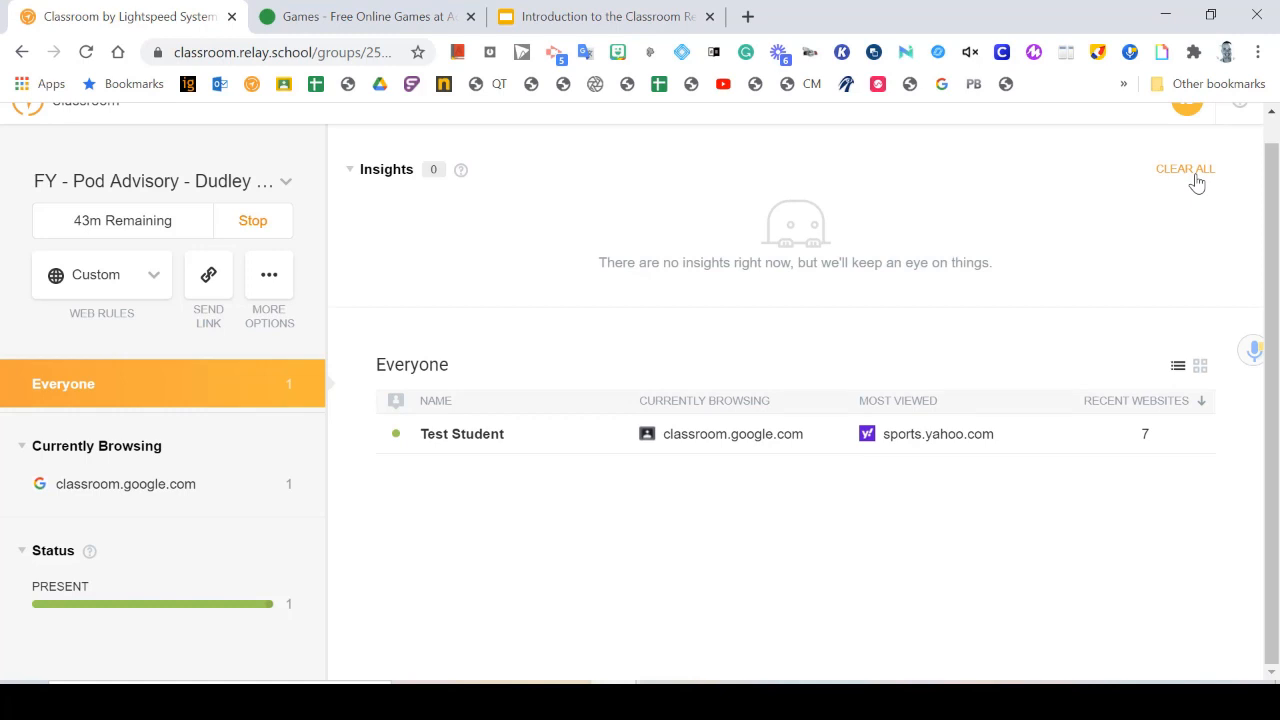
Open the class's custom web rules, compare Focus Mode with Explore Mode, and leave Explore Mode selected.
{"action": "scroll", "coordinate": [630, 297], "scroll_direction": "up", "scroll_amount": 1}
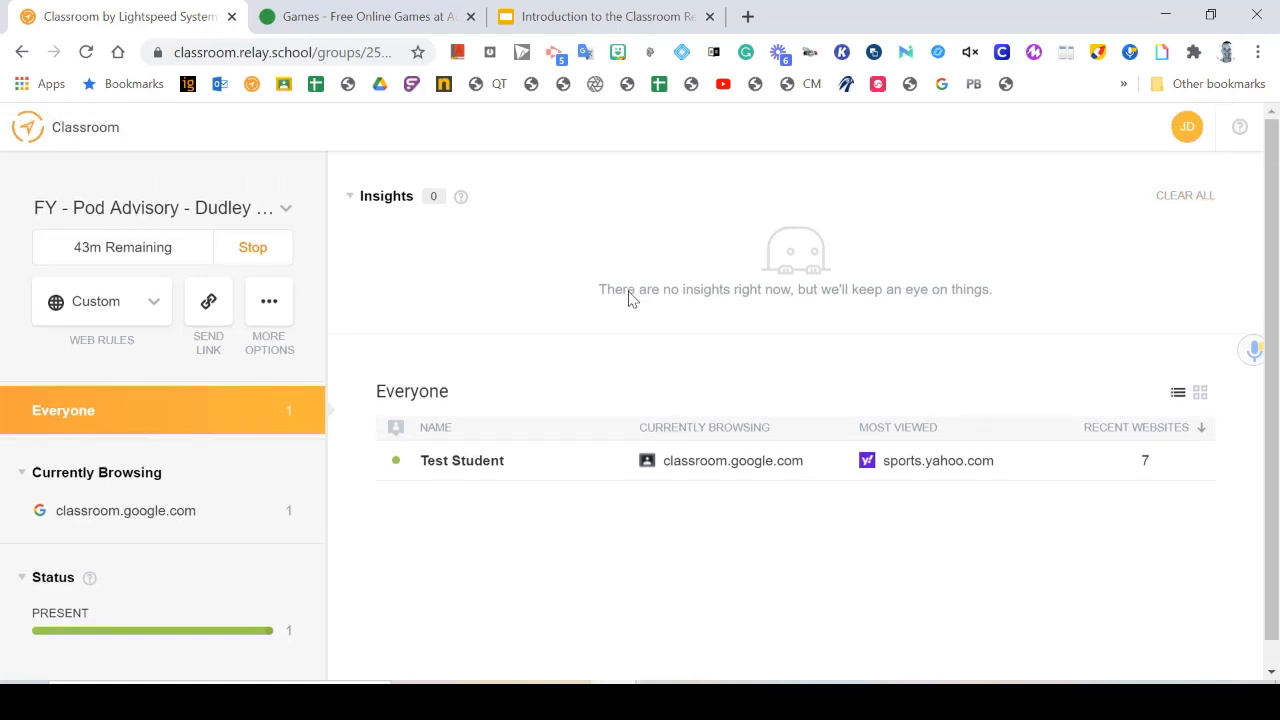
{"action": "left_click", "coordinate": [108, 314]}
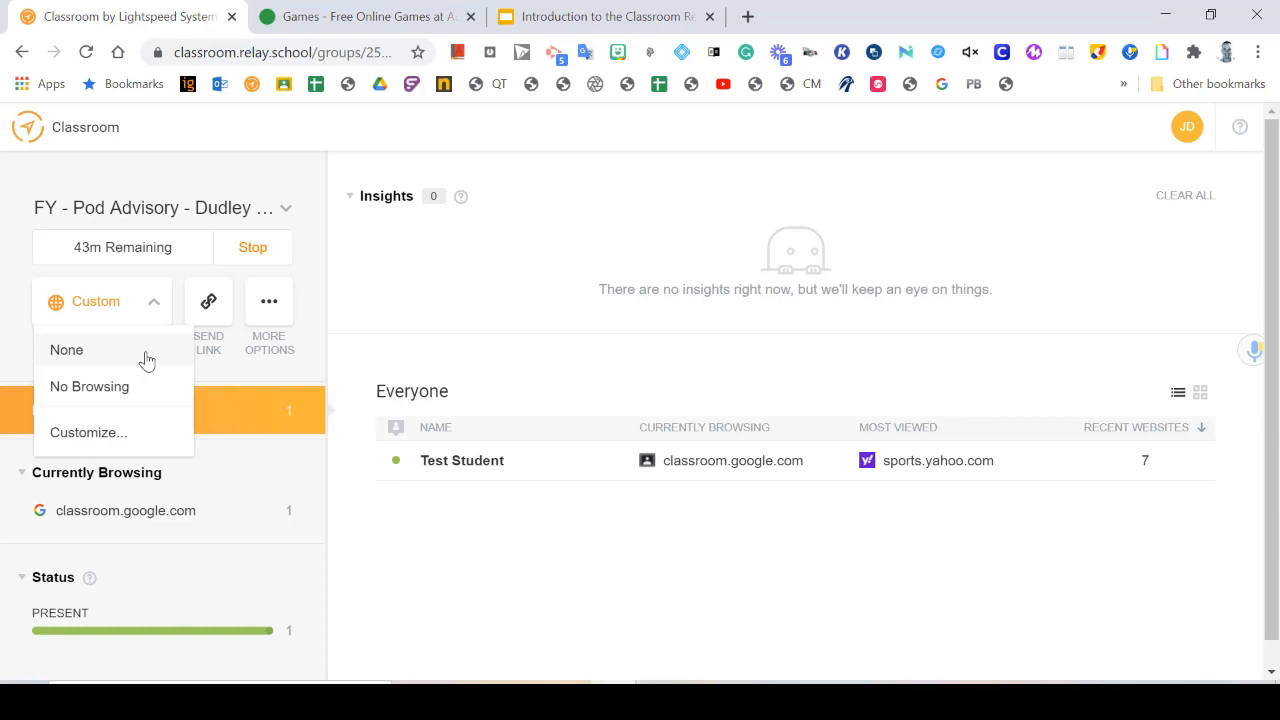
{"action": "left_click", "coordinate": [115, 434]}
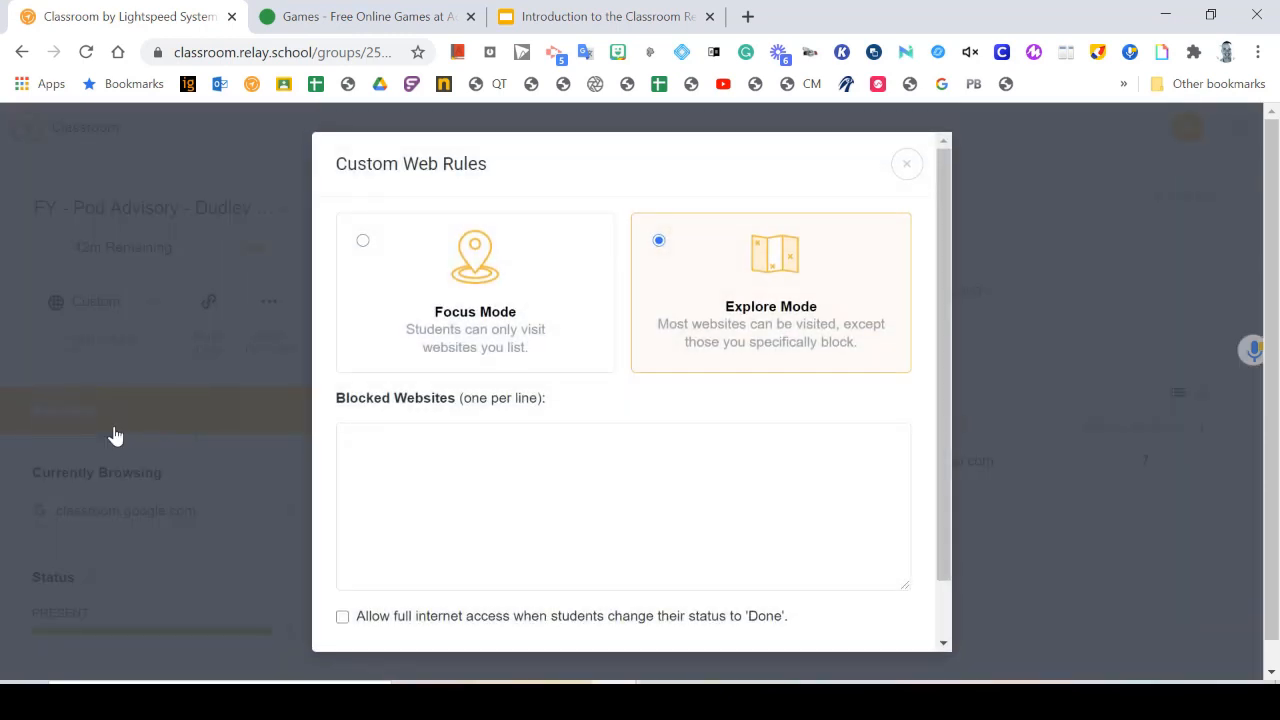
{"action": "left_click", "coordinate": [470, 322]}
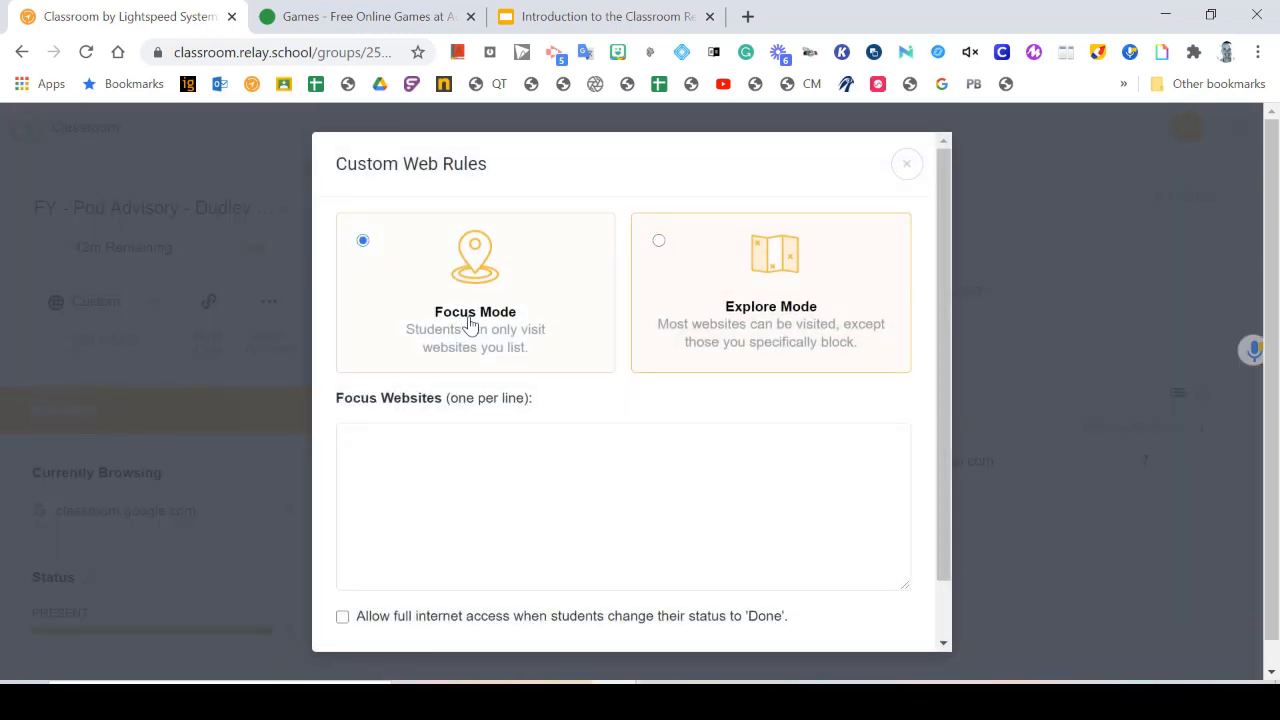
{"action": "left_click", "coordinate": [698, 311]}
{"action": "left_click", "coordinate": [568, 292]}
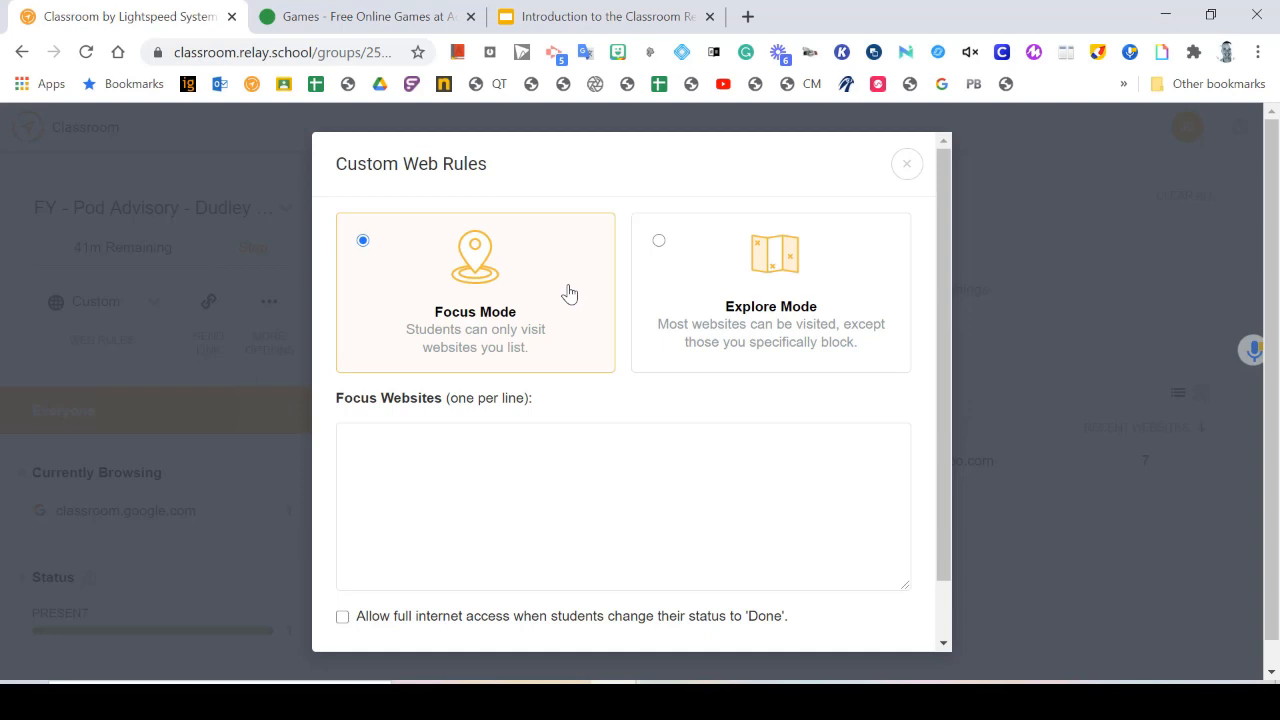
{"action": "left_click", "coordinate": [693, 288]}
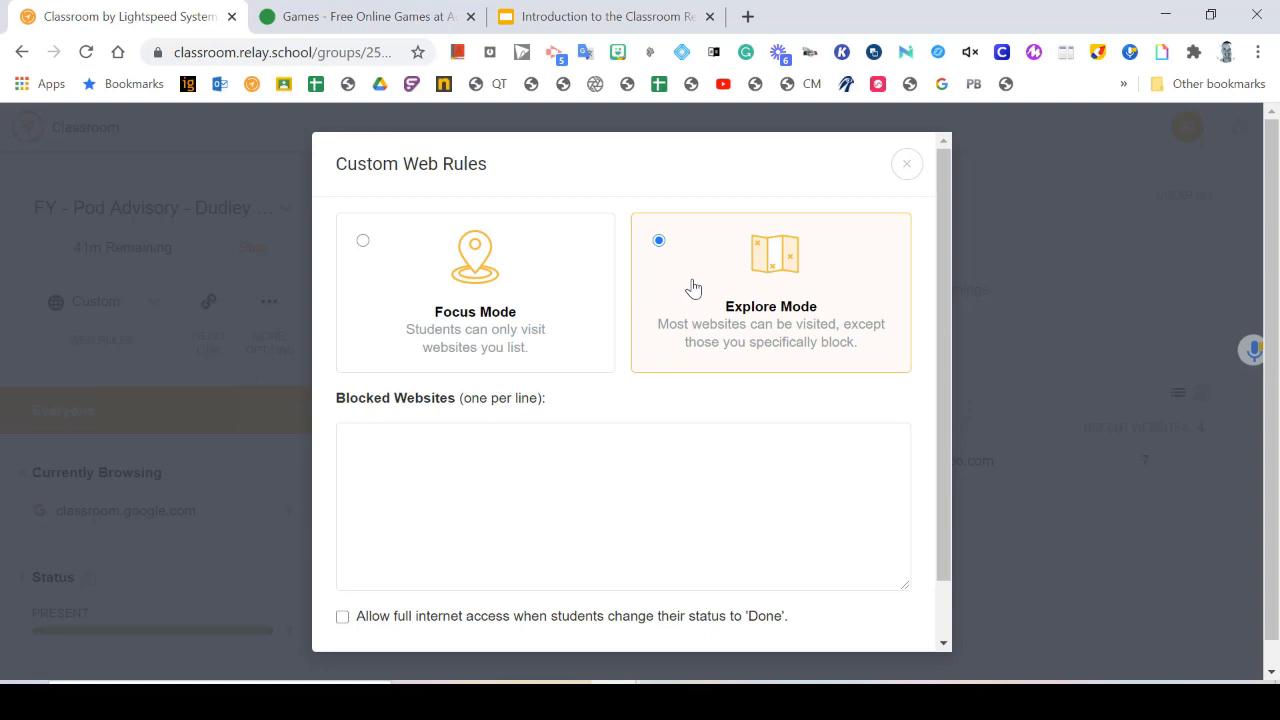
Copy the Addicting Games site address into the Blocked Websites list and try to apply the rules.
{"action": "left_click", "coordinate": [371, 15]}
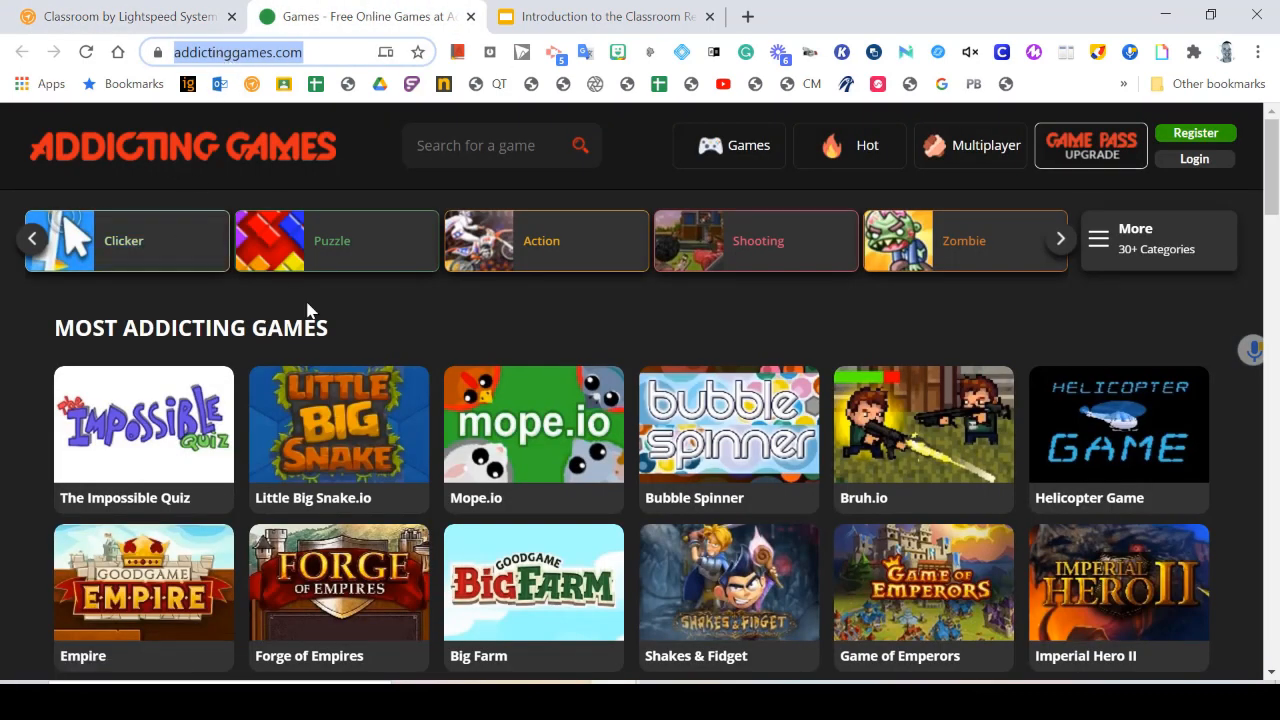
{"action": "right_click", "coordinate": [258, 57]}
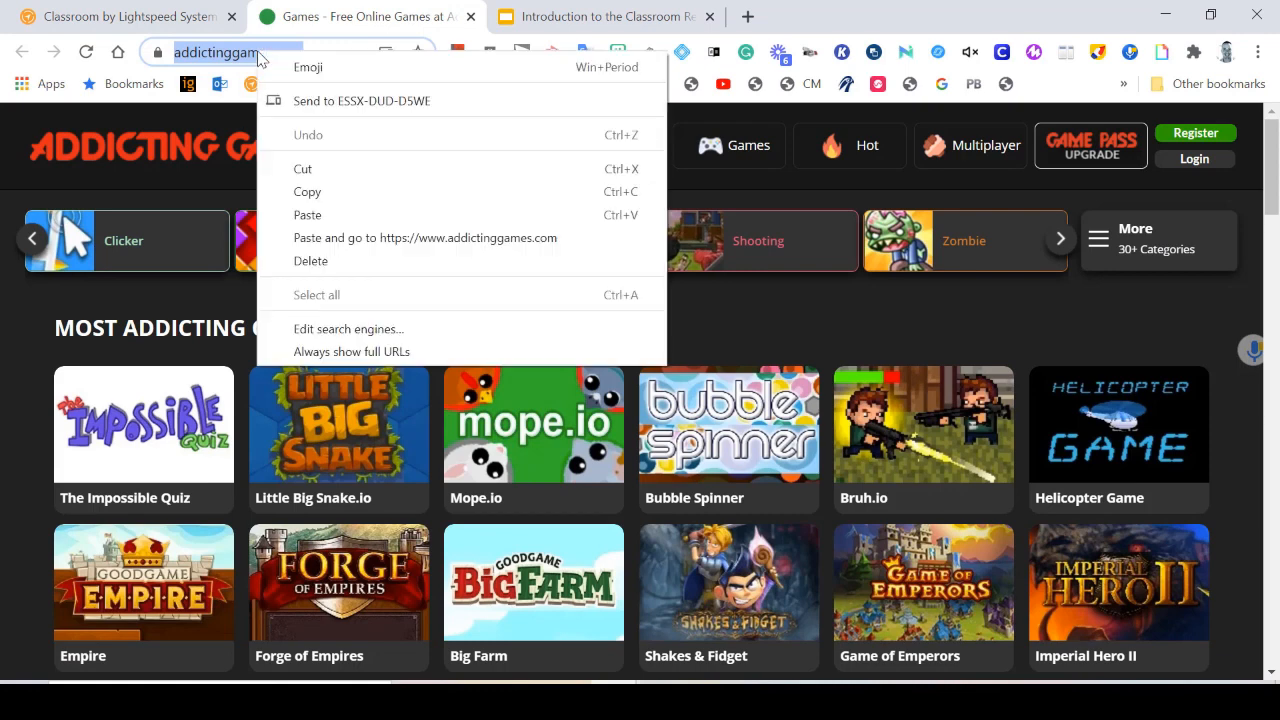
{"action": "left_click", "coordinate": [306, 189]}
{"action": "left_click", "coordinate": [180, 15]}
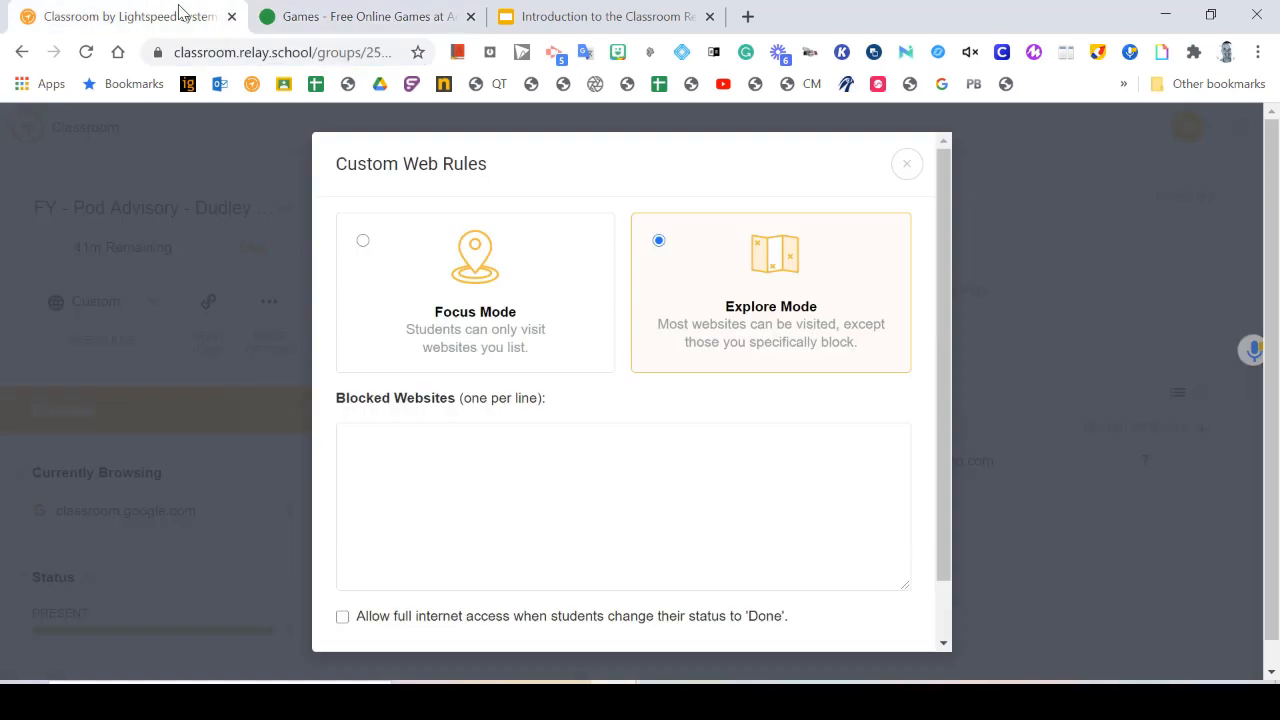
{"action": "right_click", "coordinate": [403, 449]}
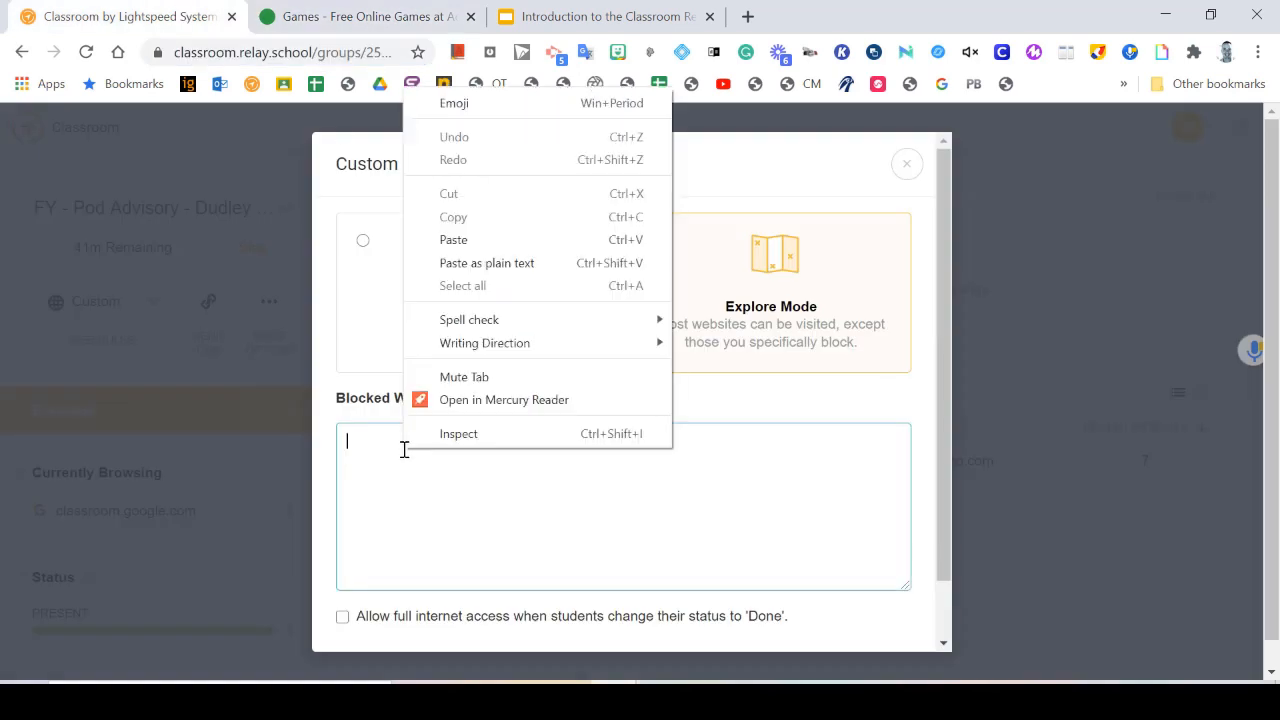
{"action": "left_click", "coordinate": [472, 240]}
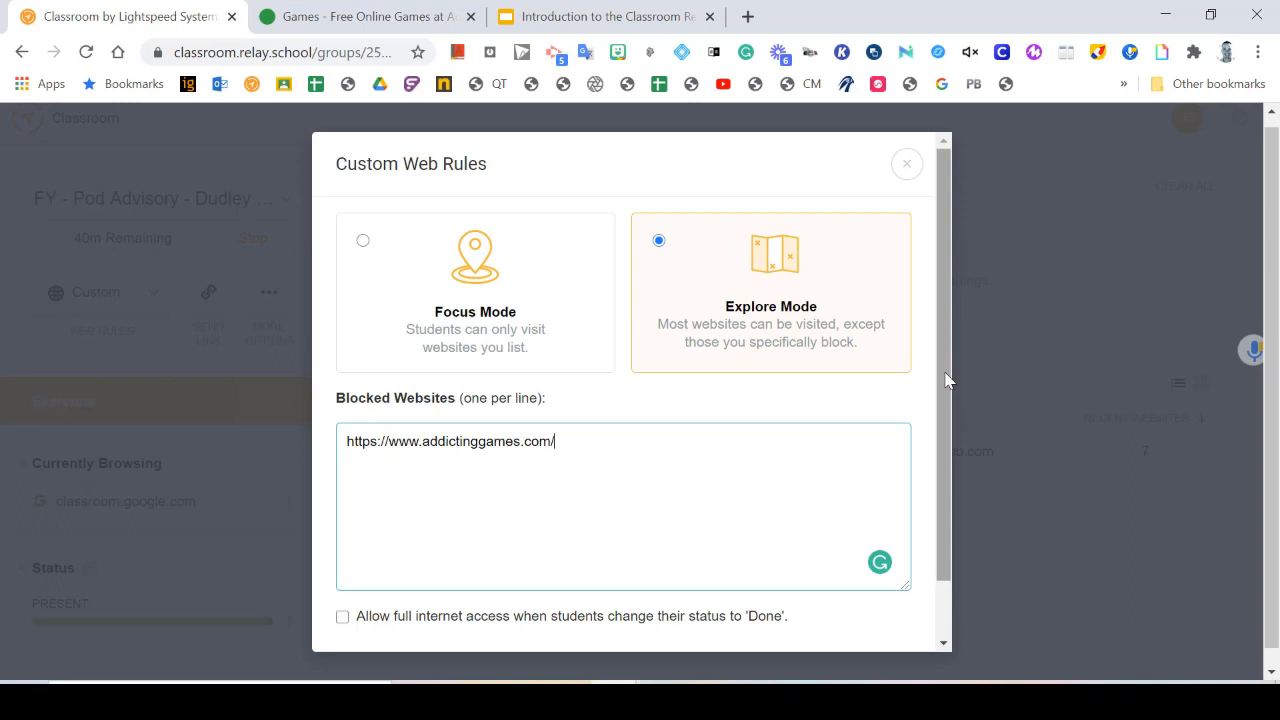
{"action": "left_click_drag", "start_coordinate": [946, 374], "coordinate": [944, 460]}
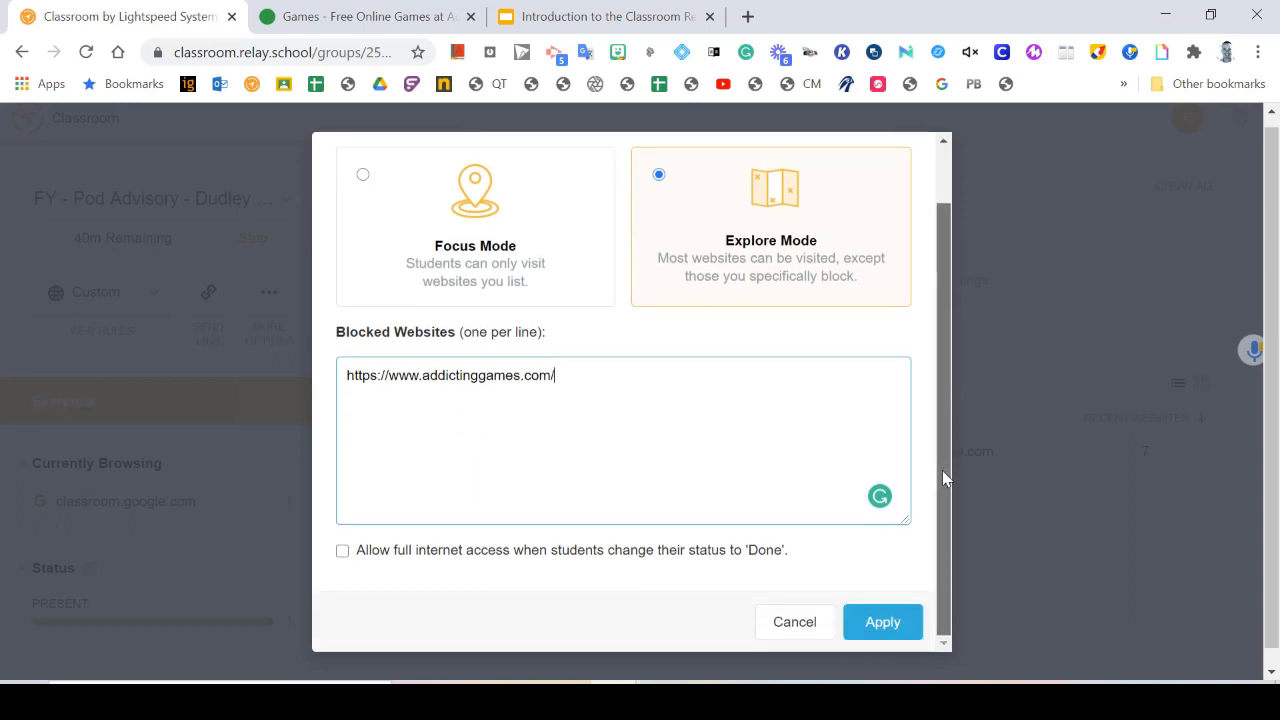
{"action": "left_click", "coordinate": [872, 622]}
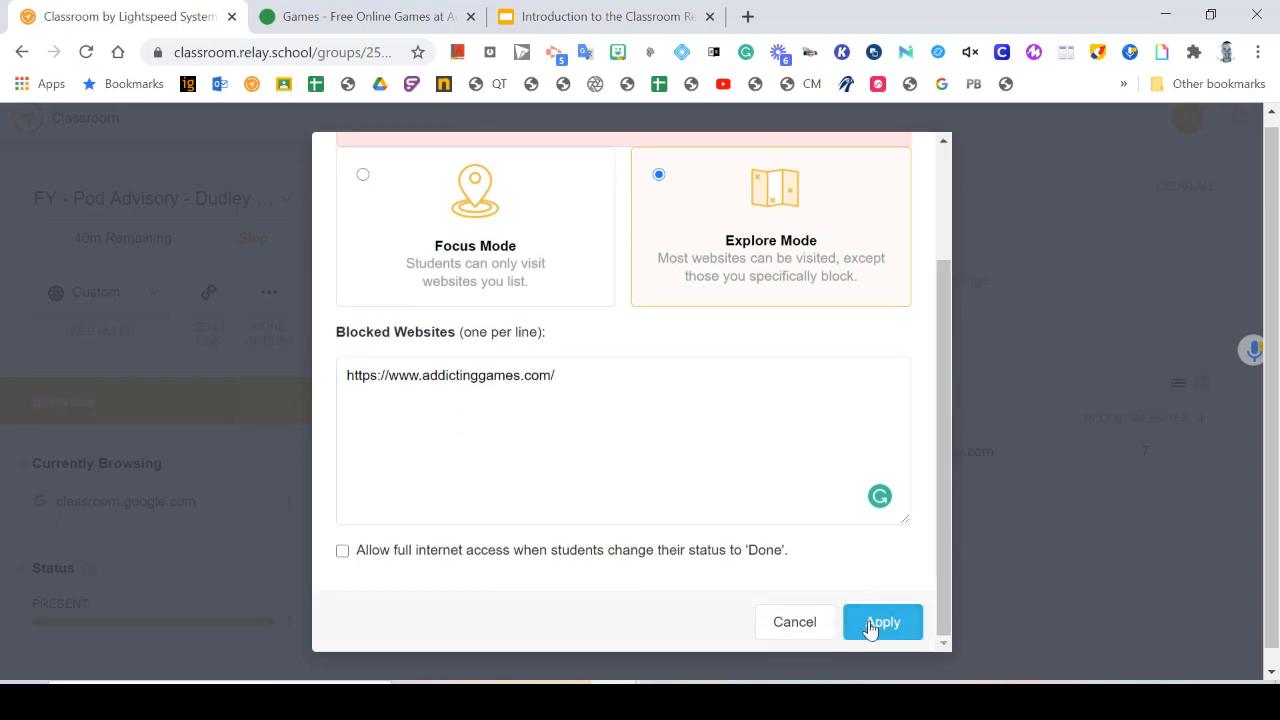
{"action": "left_click_drag", "start_coordinate": [937, 510], "coordinate": [928, 457]}
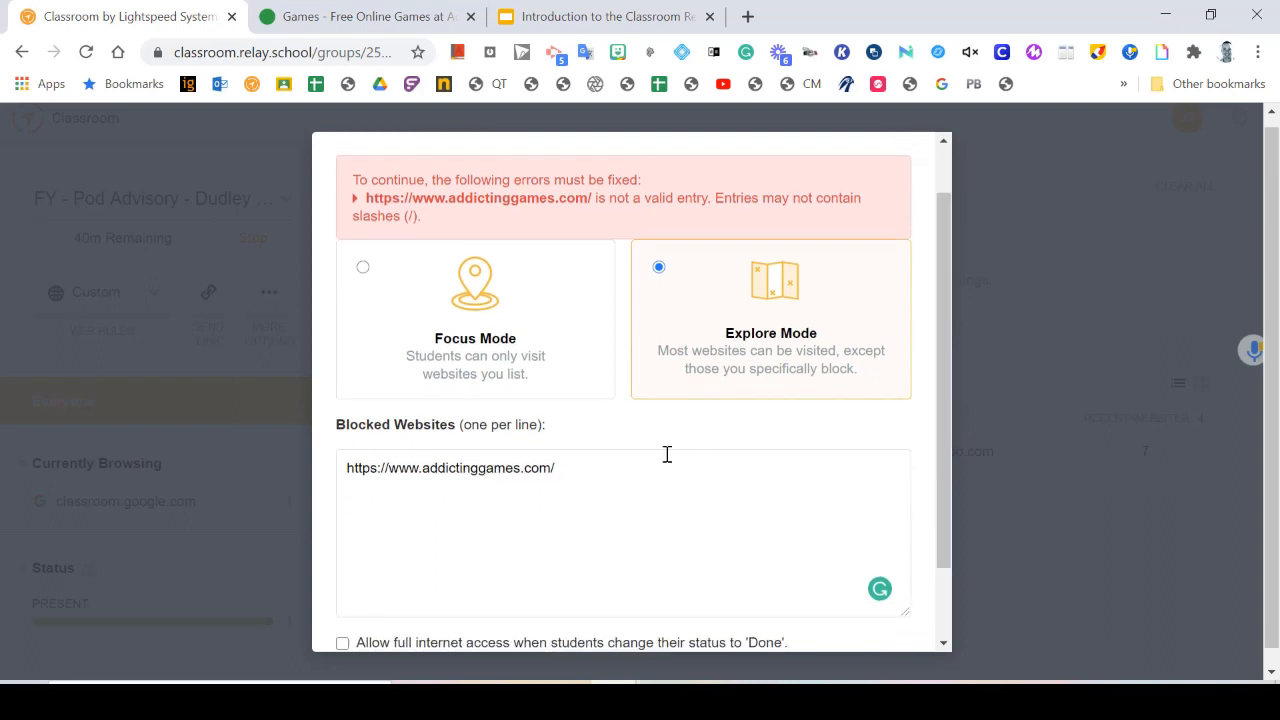
{"action": "left_click", "coordinate": [566, 471]}
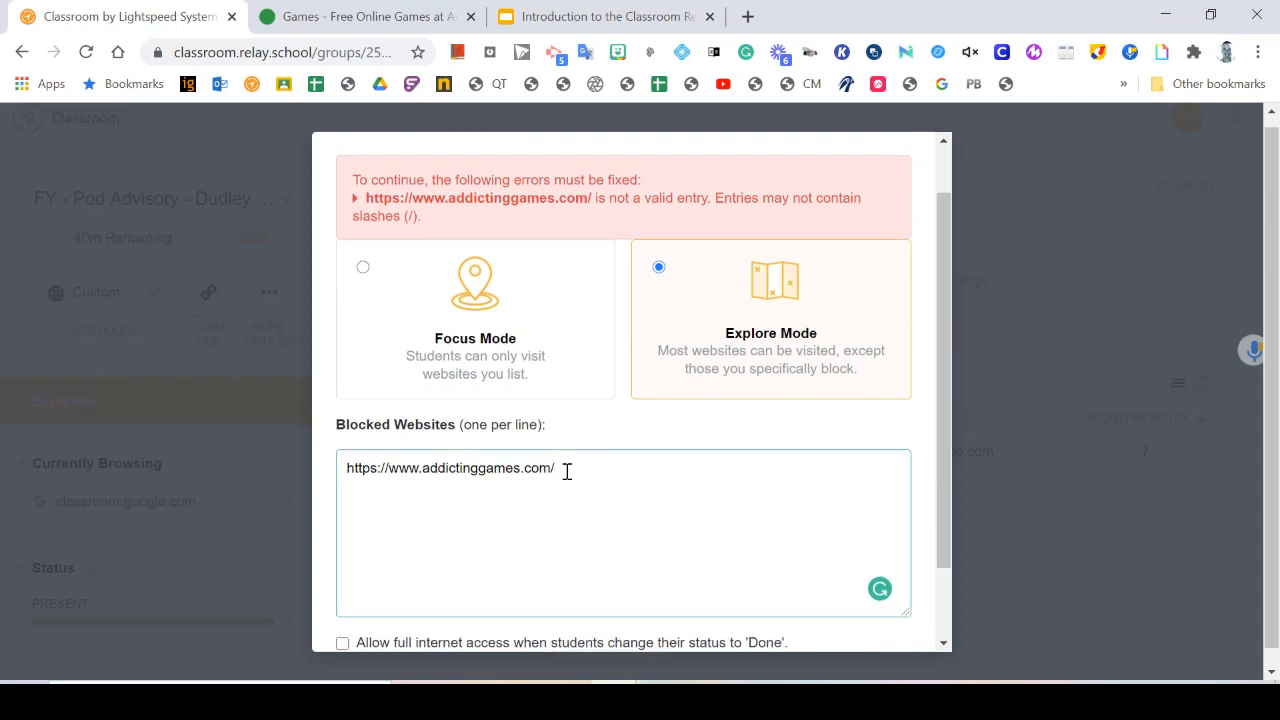
{"action": "key", "text": "BackSpace"}
{"action": "left_click_drag", "start_coordinate": [389, 470], "coordinate": [338, 470]}
{"action": "key", "text": "BackSpace"}
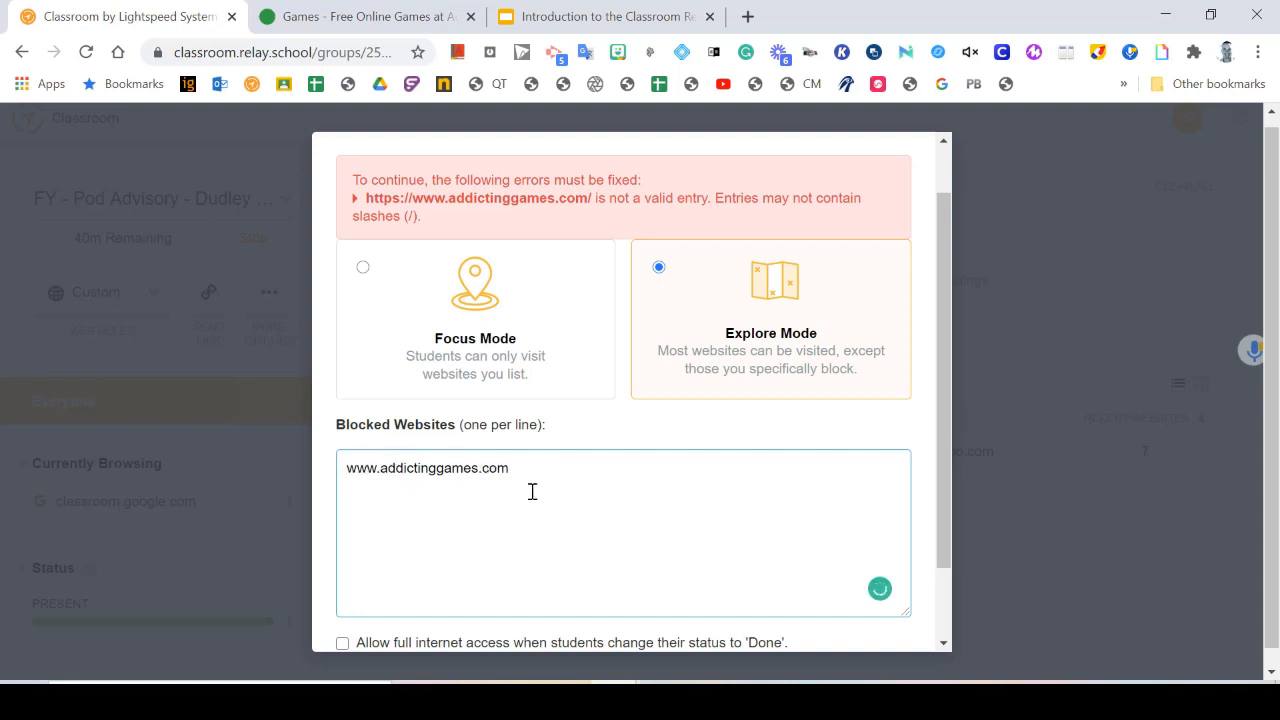
{"action": "scroll", "coordinate": [532, 491], "scroll_direction": "down", "scroll_amount": 2}
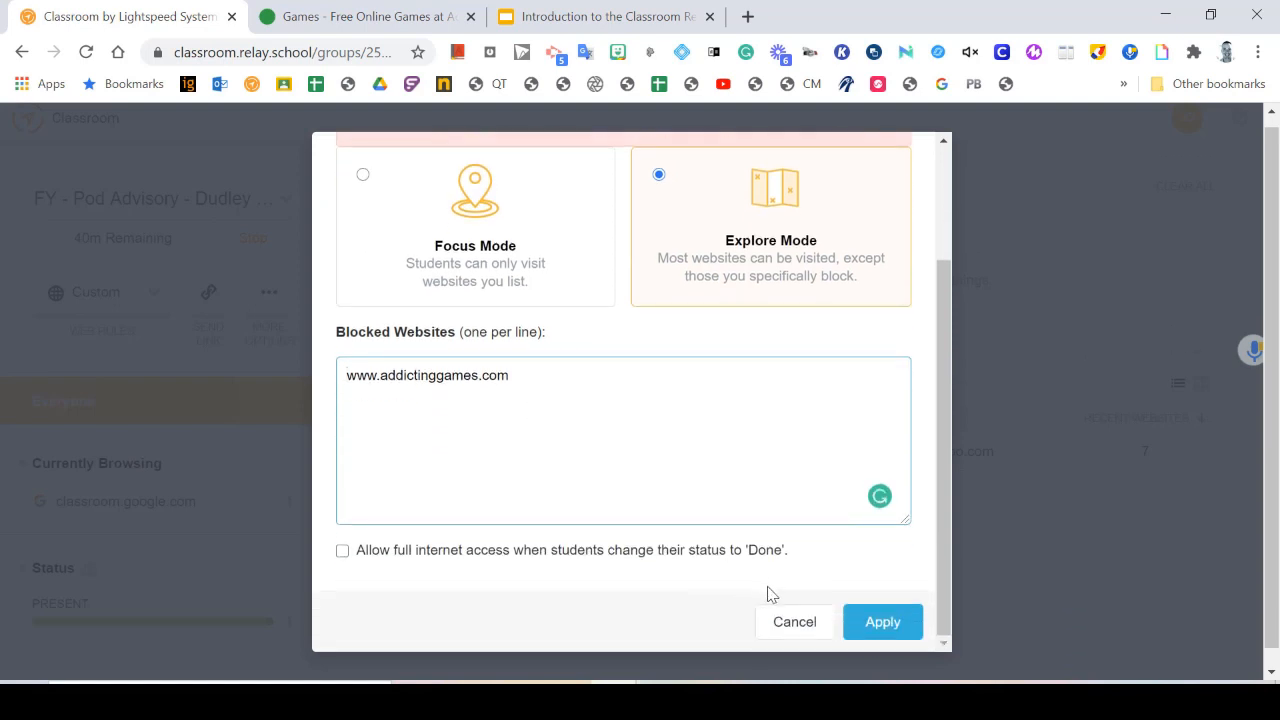
{"action": "left_click", "coordinate": [876, 620]}
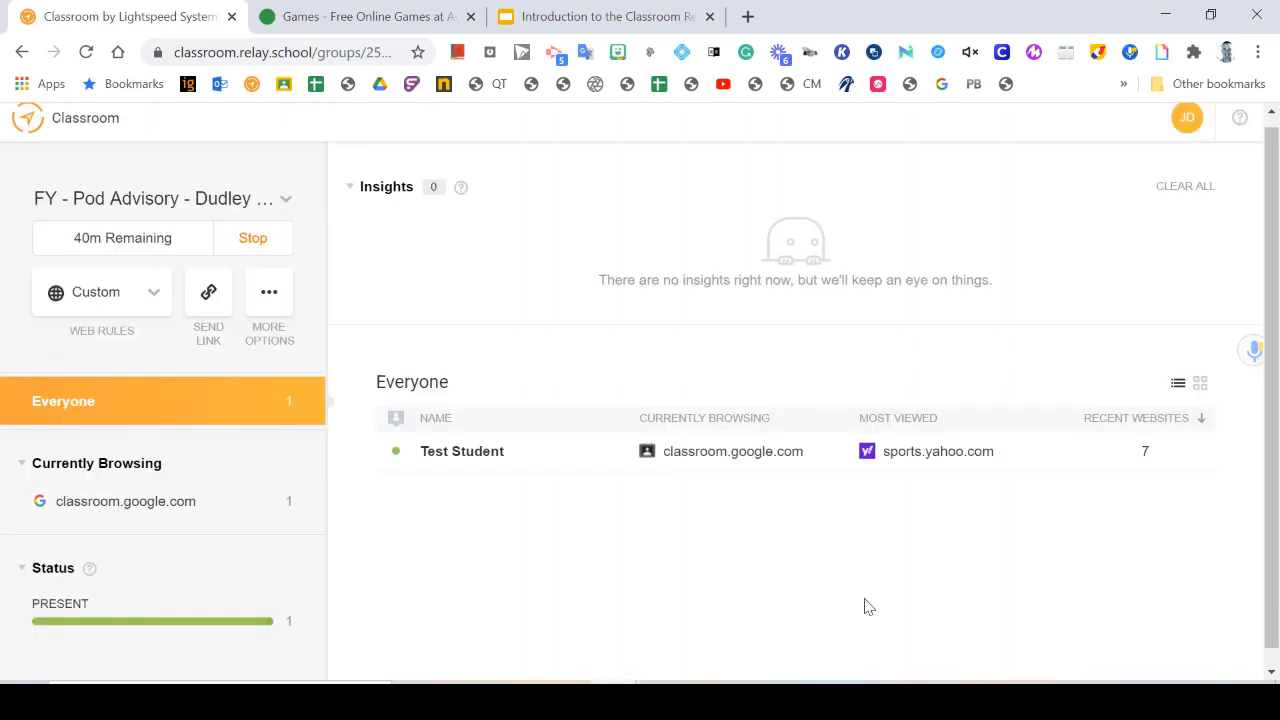
Reopen the custom web rules, add sports.yahoo.com as a second blocked website, and apply them.
{"action": "left_click", "coordinate": [110, 300]}
{"action": "left_click", "coordinate": [88, 423]}
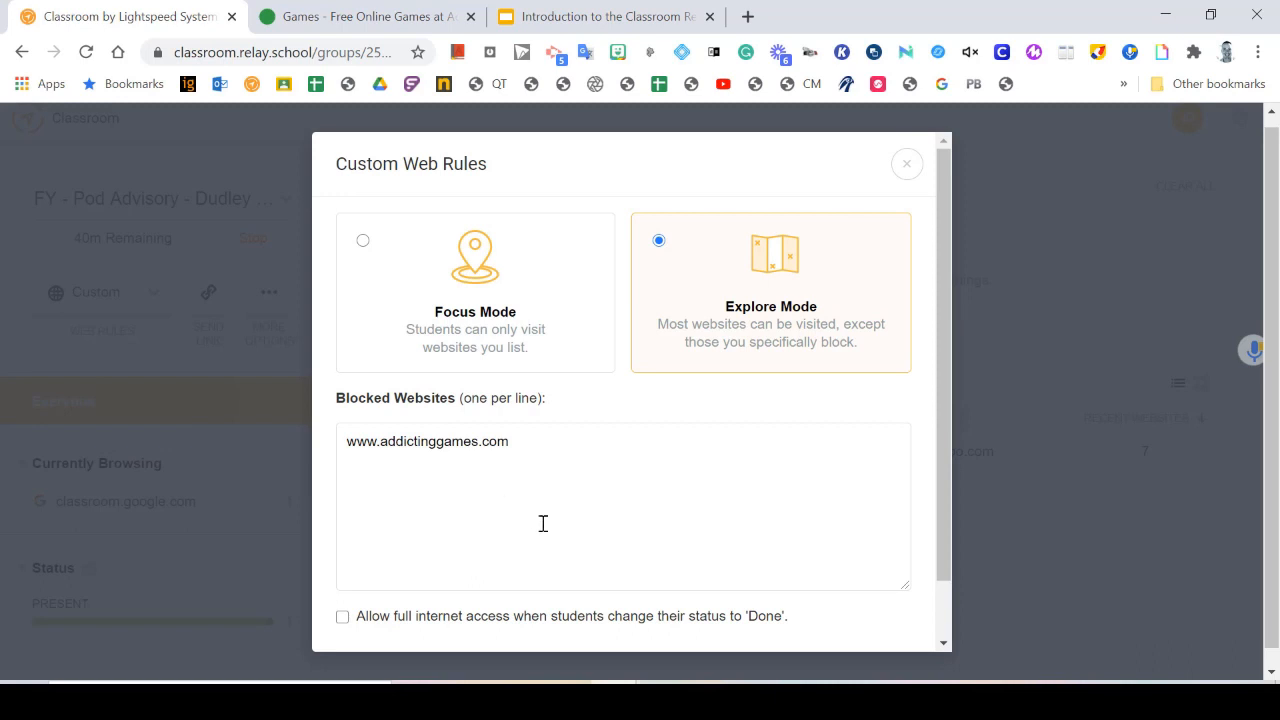
{"action": "left_click", "coordinate": [536, 442]}
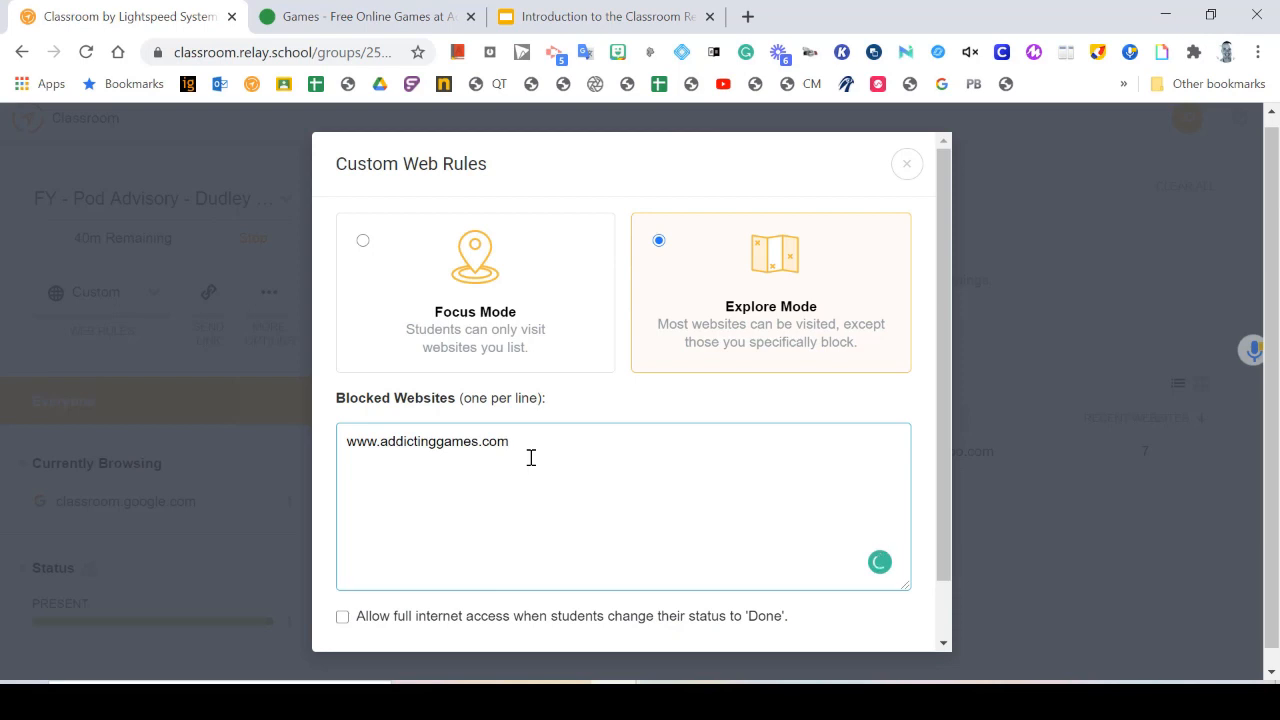
{"action": "key", "text": "Return"}
{"action": "type", "text": "sports.yahoo.com"}
{"action": "scroll", "coordinate": [492, 473], "scroll_direction": "down", "scroll_amount": 1}
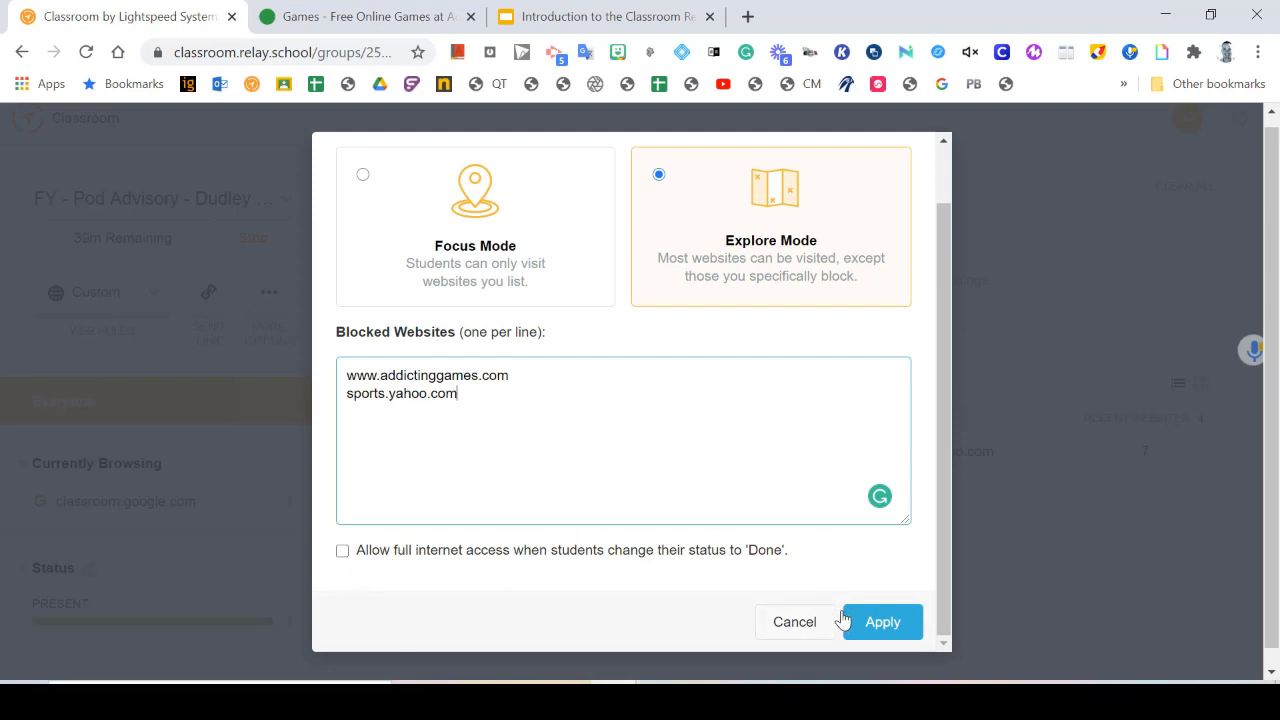
{"action": "left_click", "coordinate": [871, 630]}
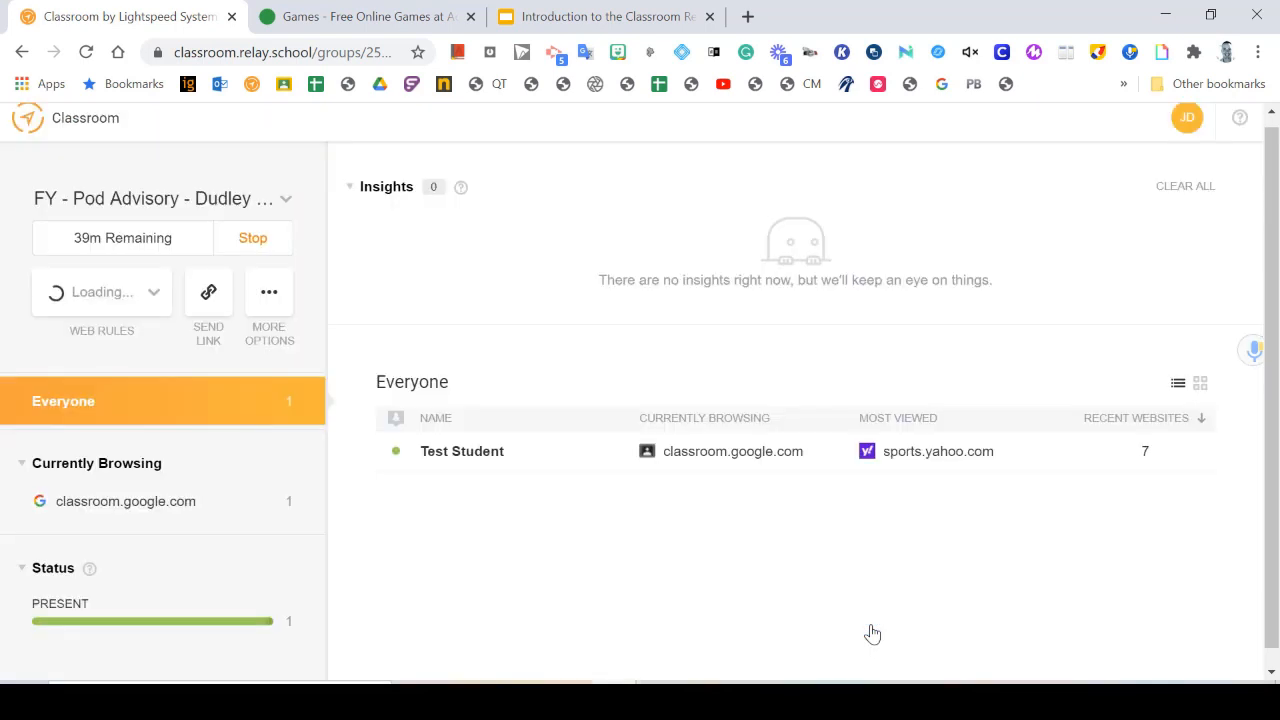
Check Test Student's screen in the student's details, then remove all entries from the class's blocked websites and apply the rules.
{"action": "left_click", "coordinate": [466, 451]}
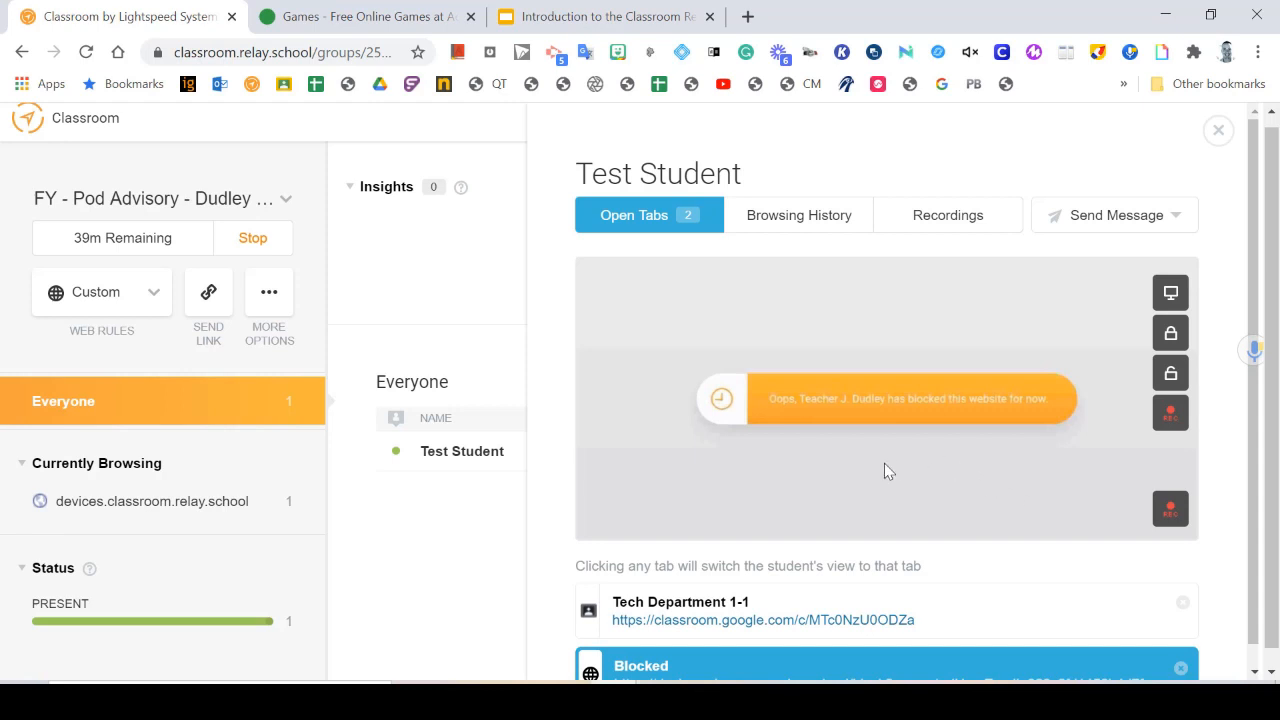
{"action": "left_click", "coordinate": [130, 294]}
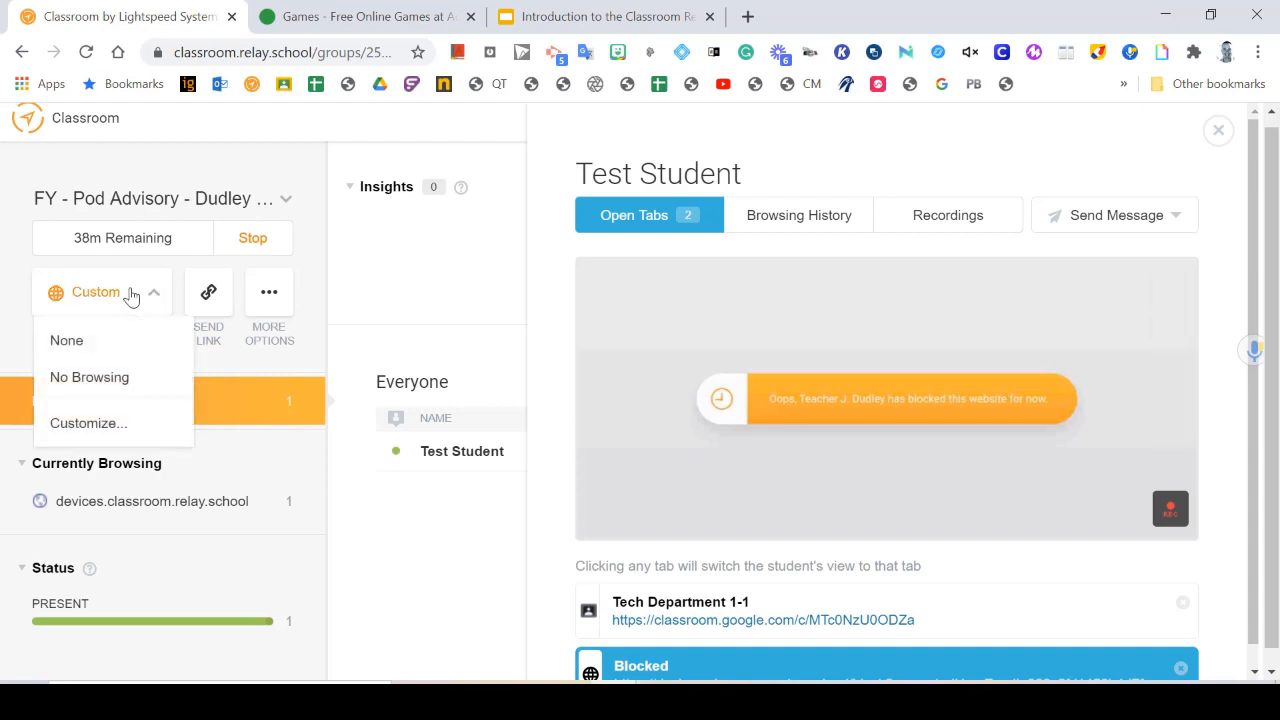
{"action": "left_click", "coordinate": [98, 422]}
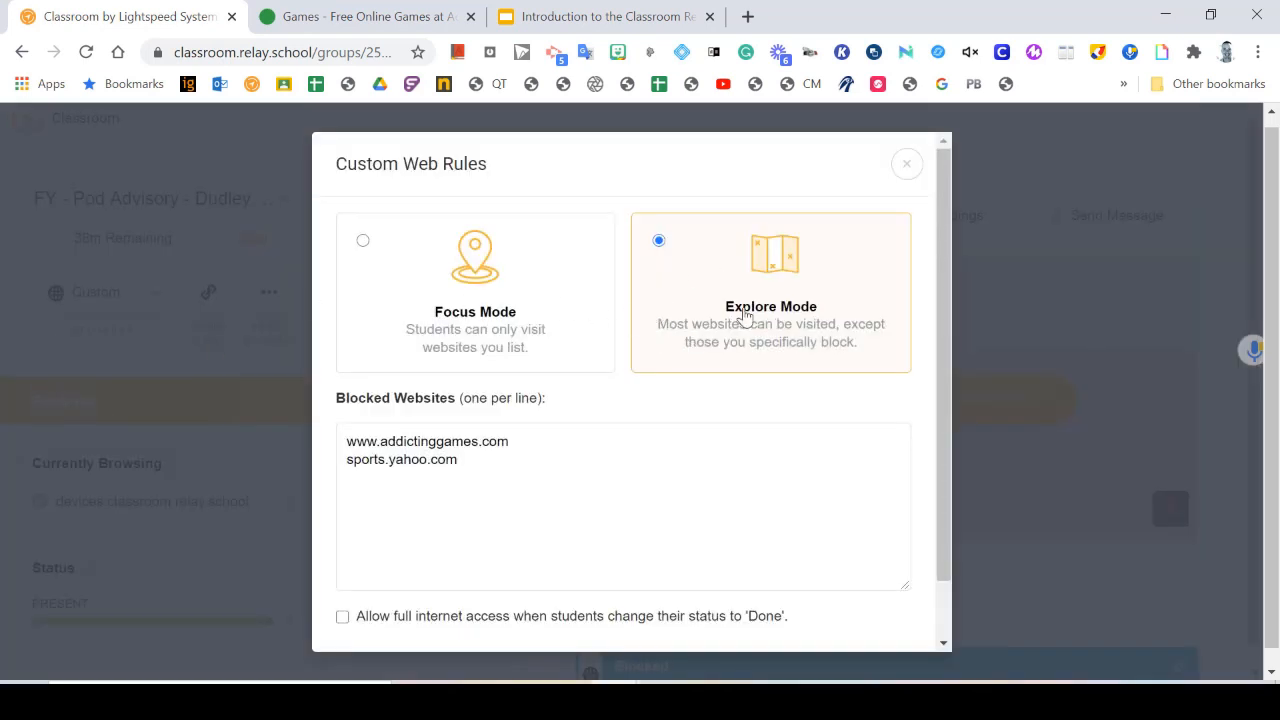
{"action": "left_click_drag", "start_coordinate": [480, 460], "coordinate": [328, 444]}
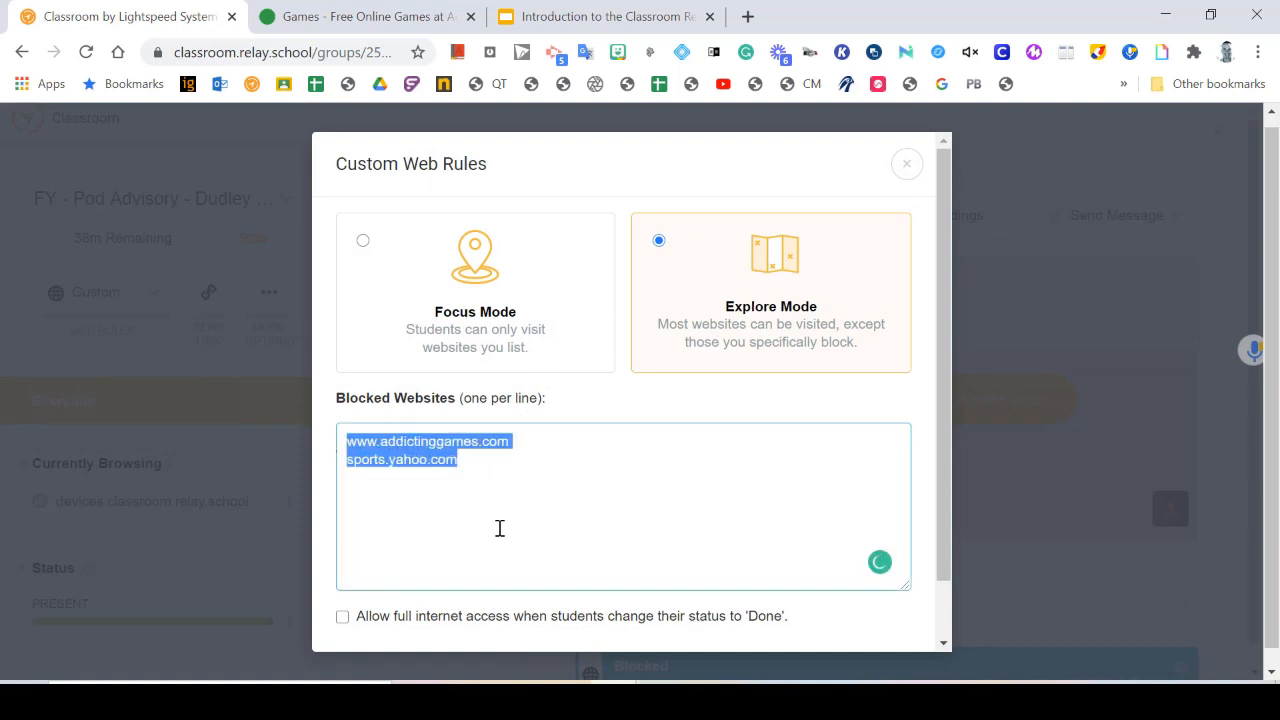
{"action": "key", "text": "BackSpace"}
{"action": "scroll", "coordinate": [500, 528], "scroll_direction": "down", "scroll_amount": 1}
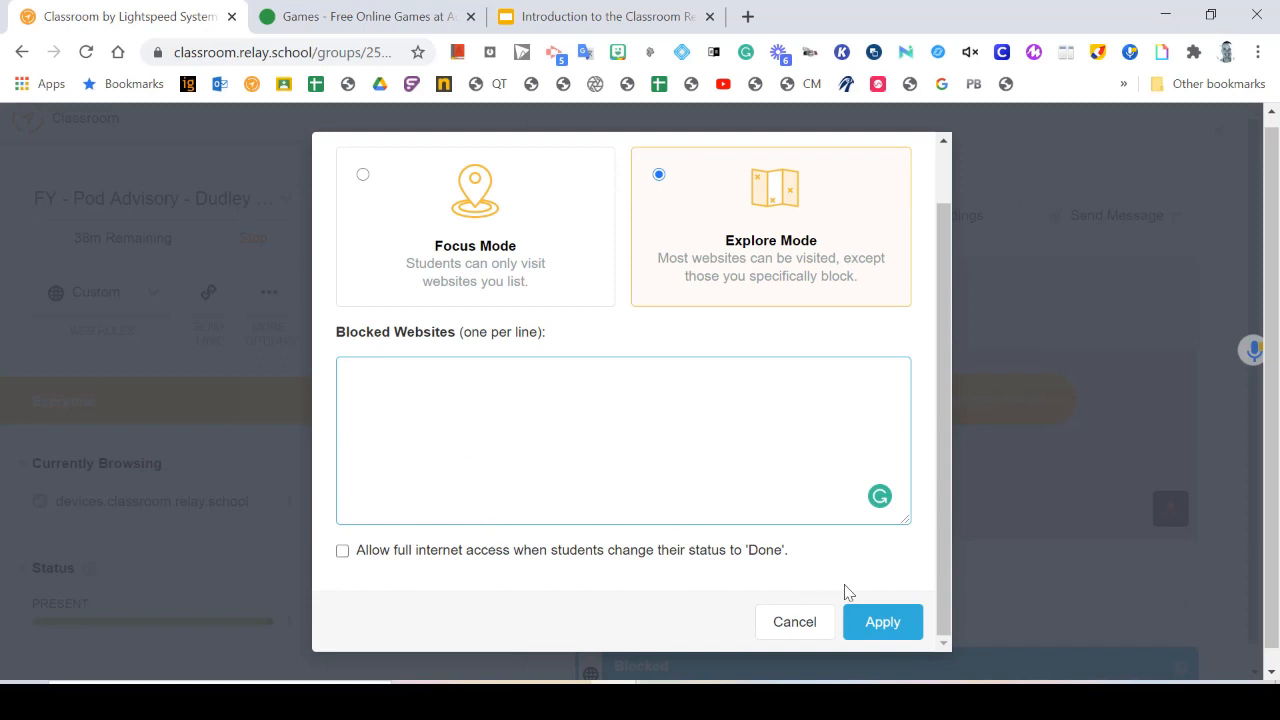
{"action": "left_click", "coordinate": [903, 628]}
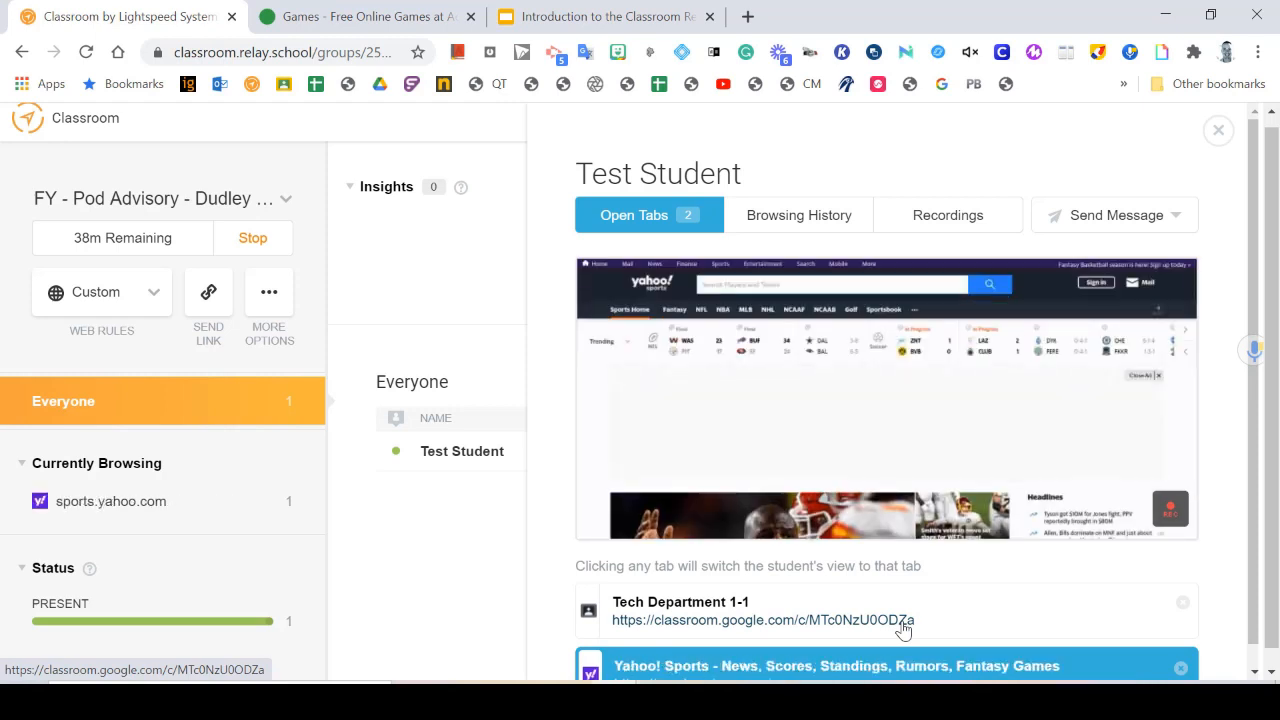
Close Test Student's Yahoo! Sports tab and leave the student's details.
{"action": "scroll", "coordinate": [903, 628], "scroll_direction": "down", "scroll_amount": 1}
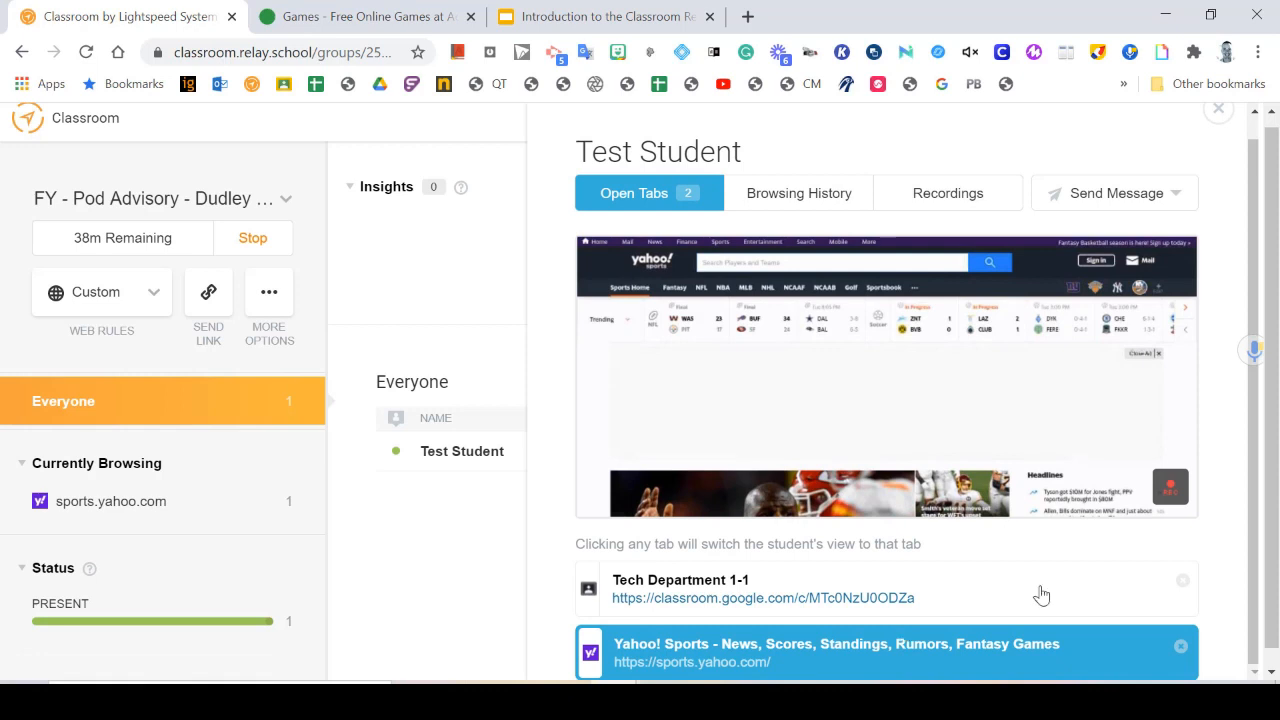
{"action": "left_click", "coordinate": [1180, 646]}
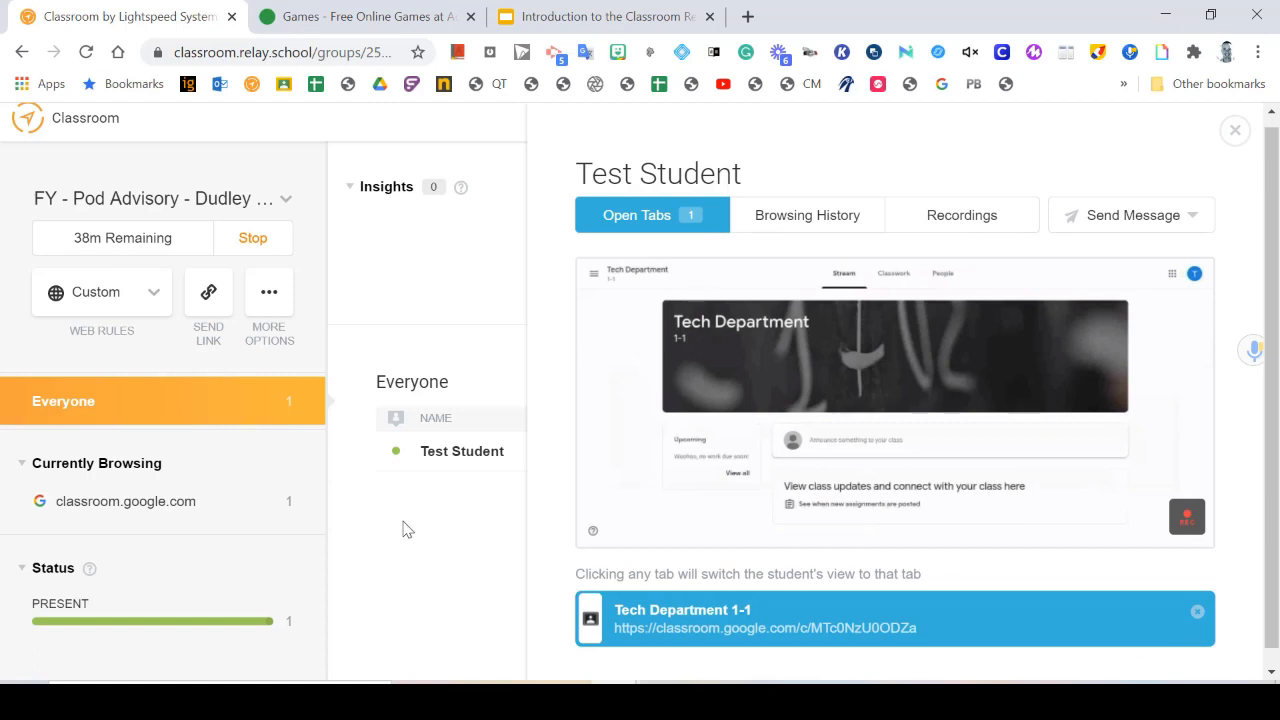
{"action": "left_click", "coordinate": [1235, 130]}
Reopen the custom web rules, switch to Focus Mode and back to Explore Mode, and apply them with no blocked websites.
{"action": "left_click", "coordinate": [150, 292]}
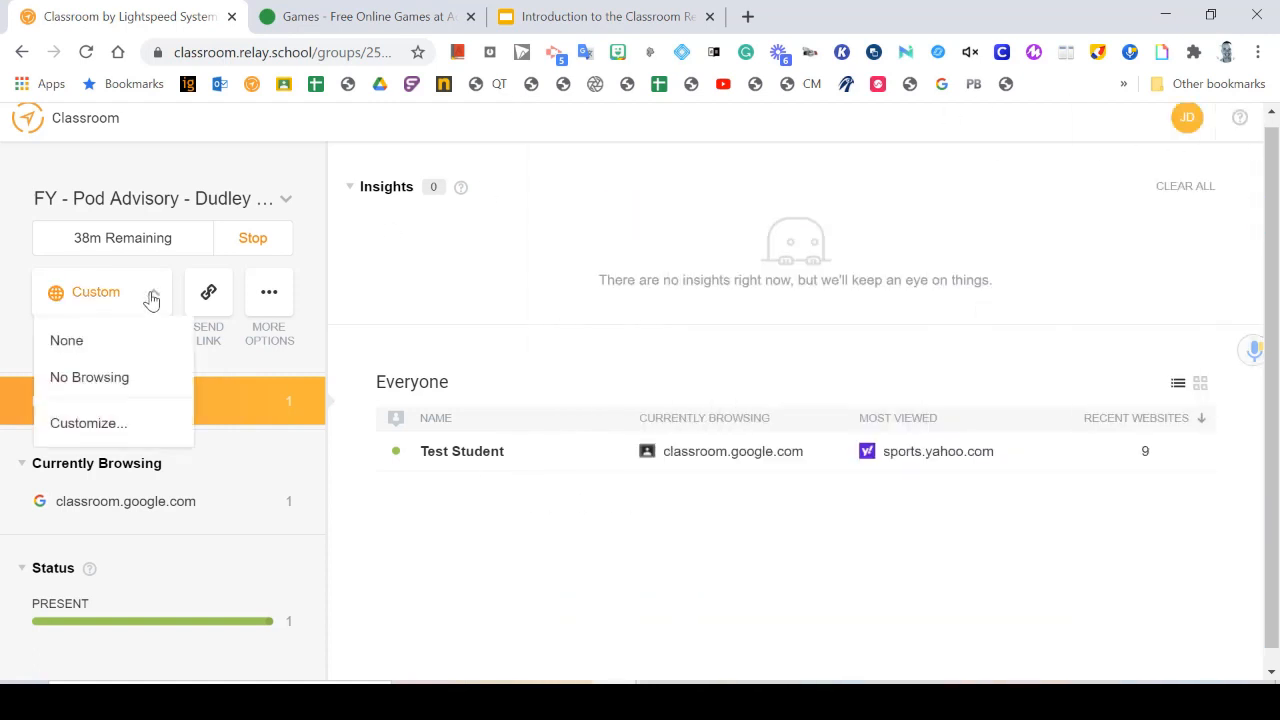
{"action": "left_click", "coordinate": [88, 424]}
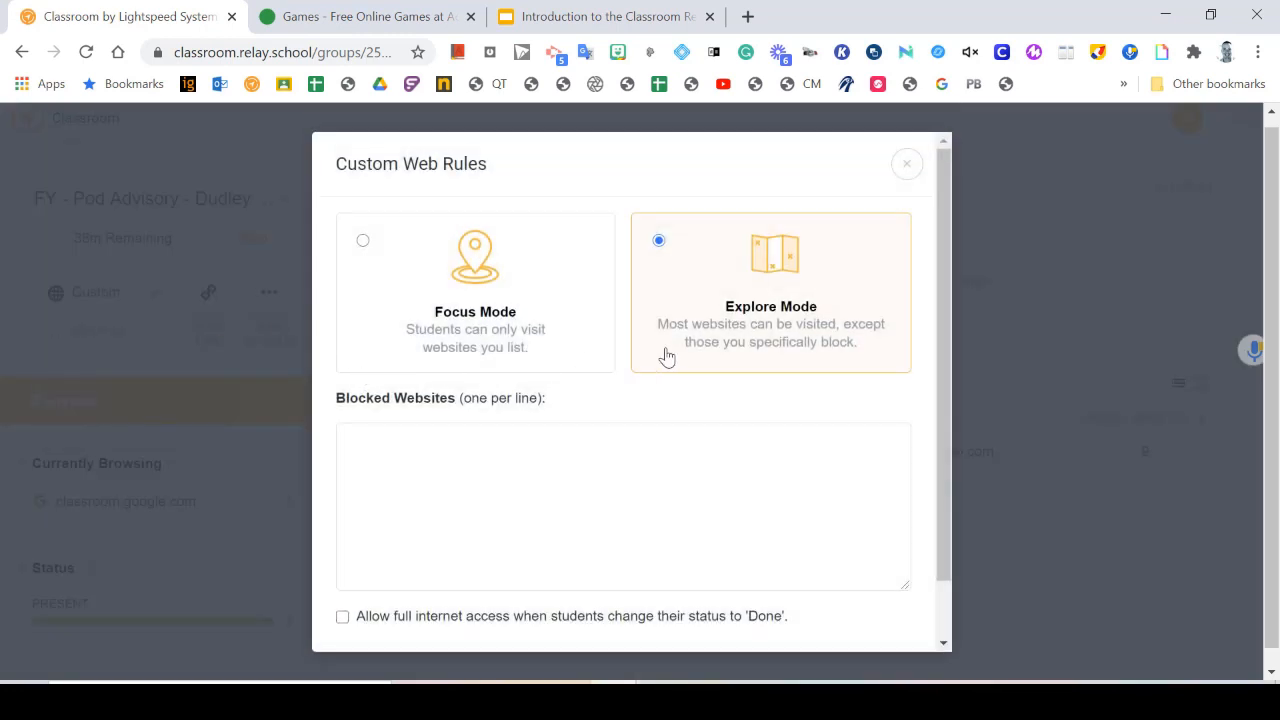
{"action": "left_click", "coordinate": [558, 317]}
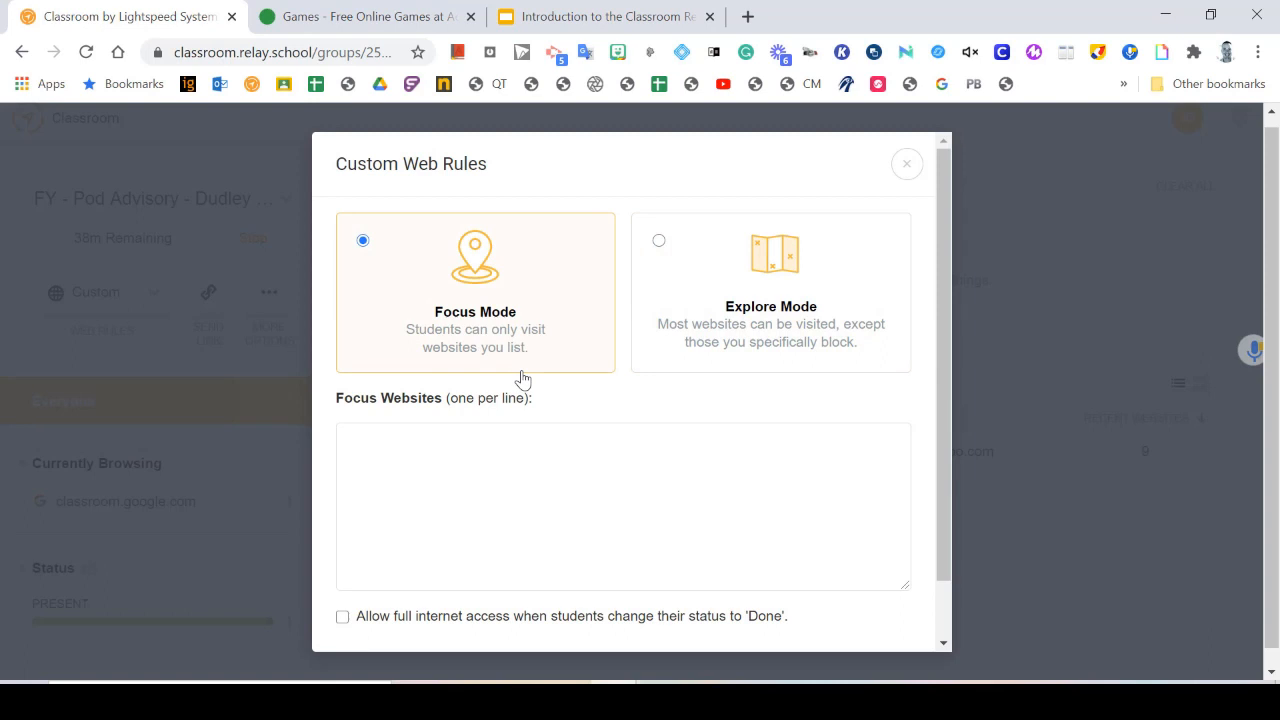
{"action": "left_click", "coordinate": [664, 361]}
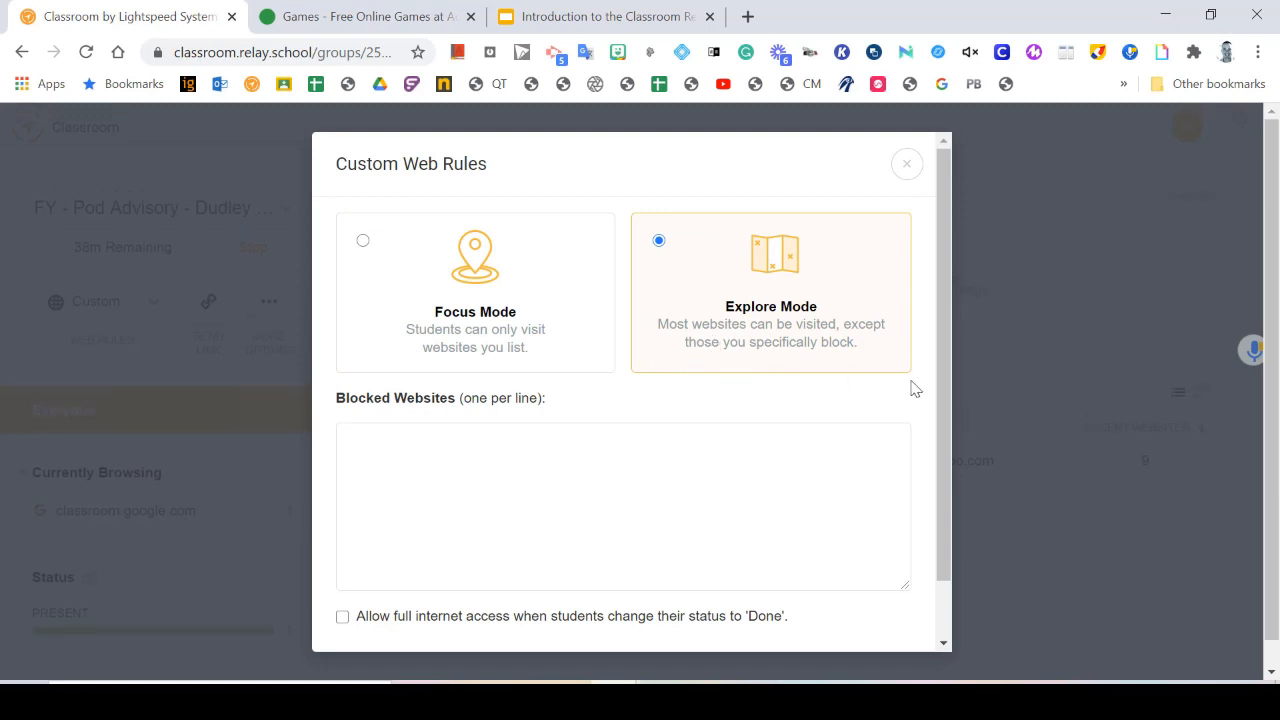
{"action": "left_click_drag", "start_coordinate": [945, 397], "coordinate": [941, 448]}
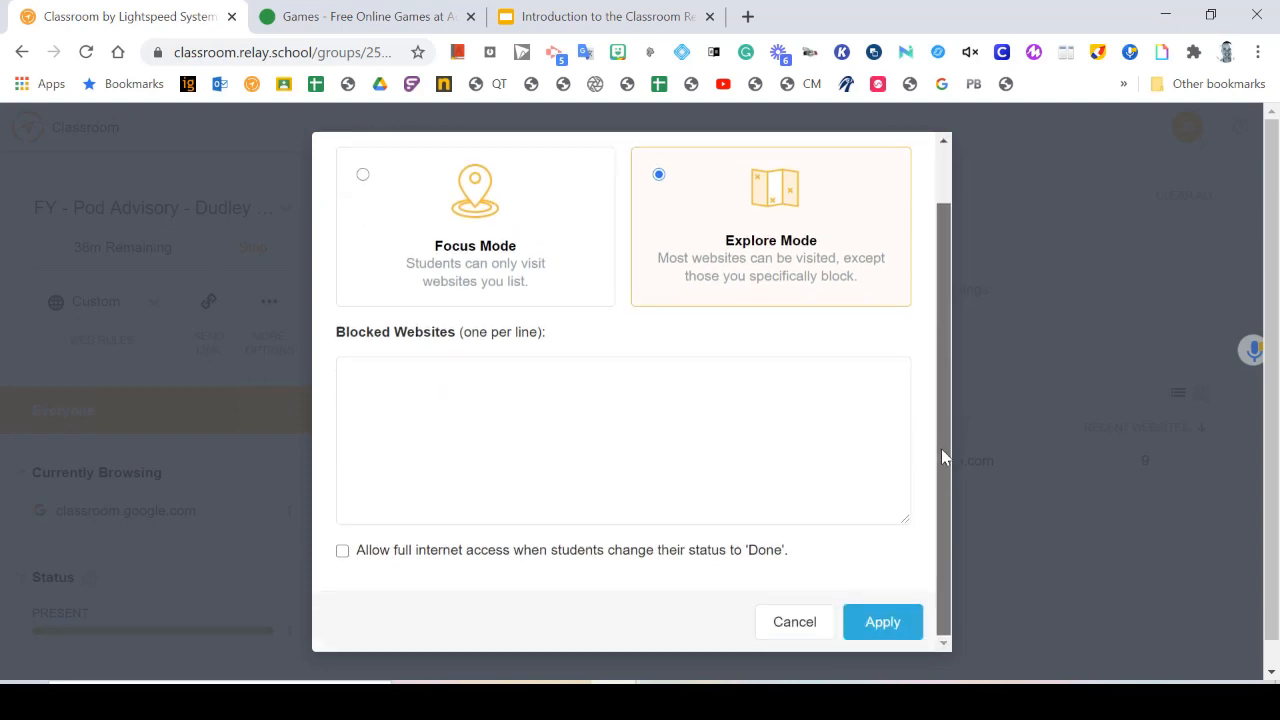
{"action": "left_click", "coordinate": [882, 621]}
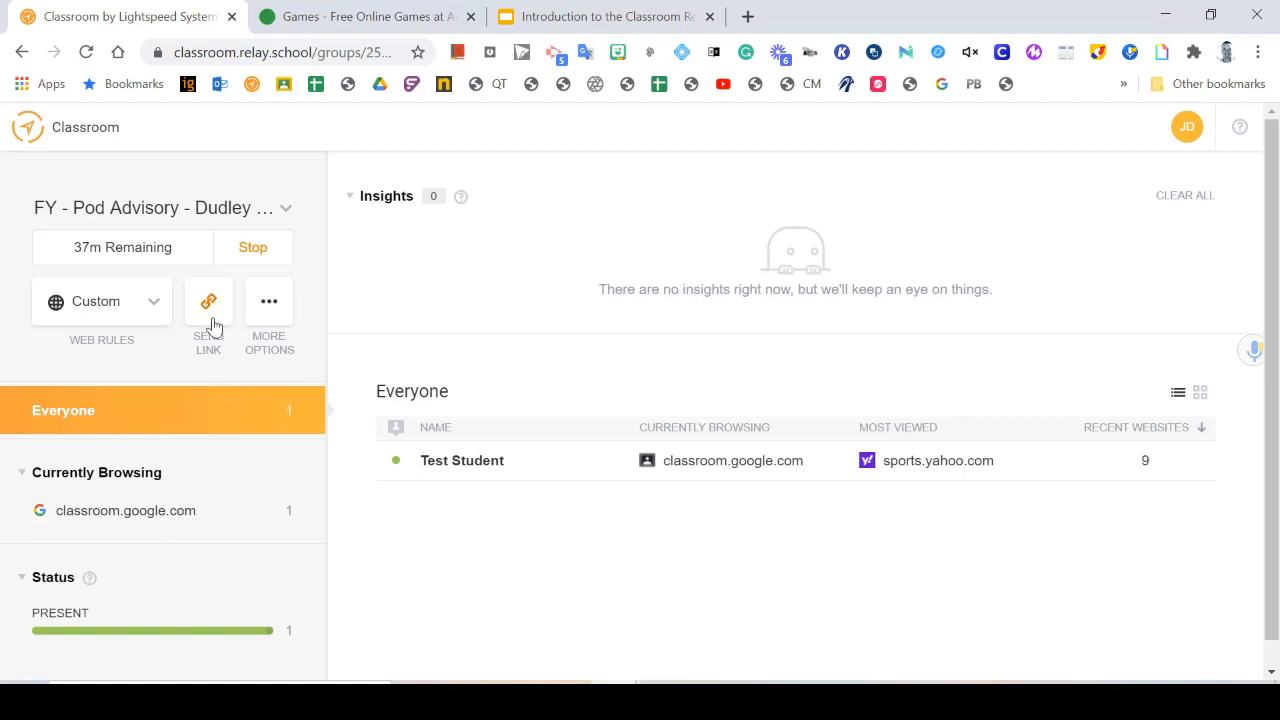
{"action": "left_click", "coordinate": [345, 18]}
{"action": "right_click", "coordinate": [270, 62]}
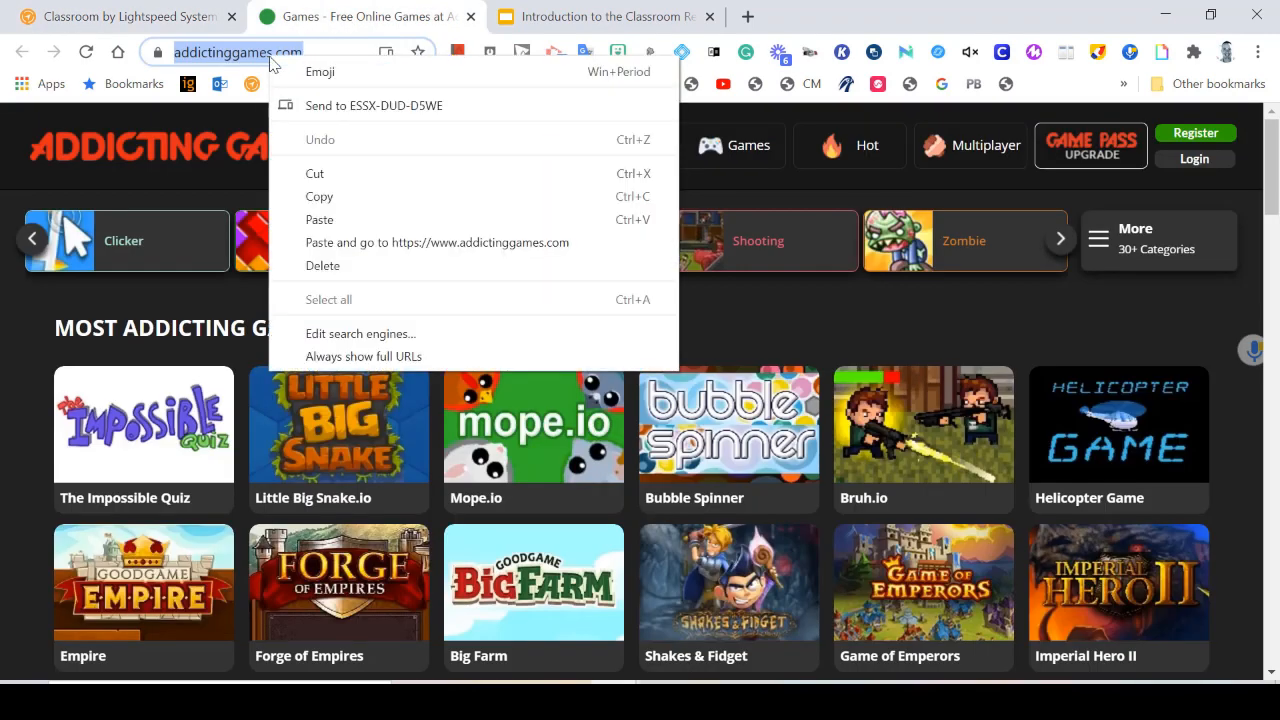
{"action": "left_click", "coordinate": [315, 196]}
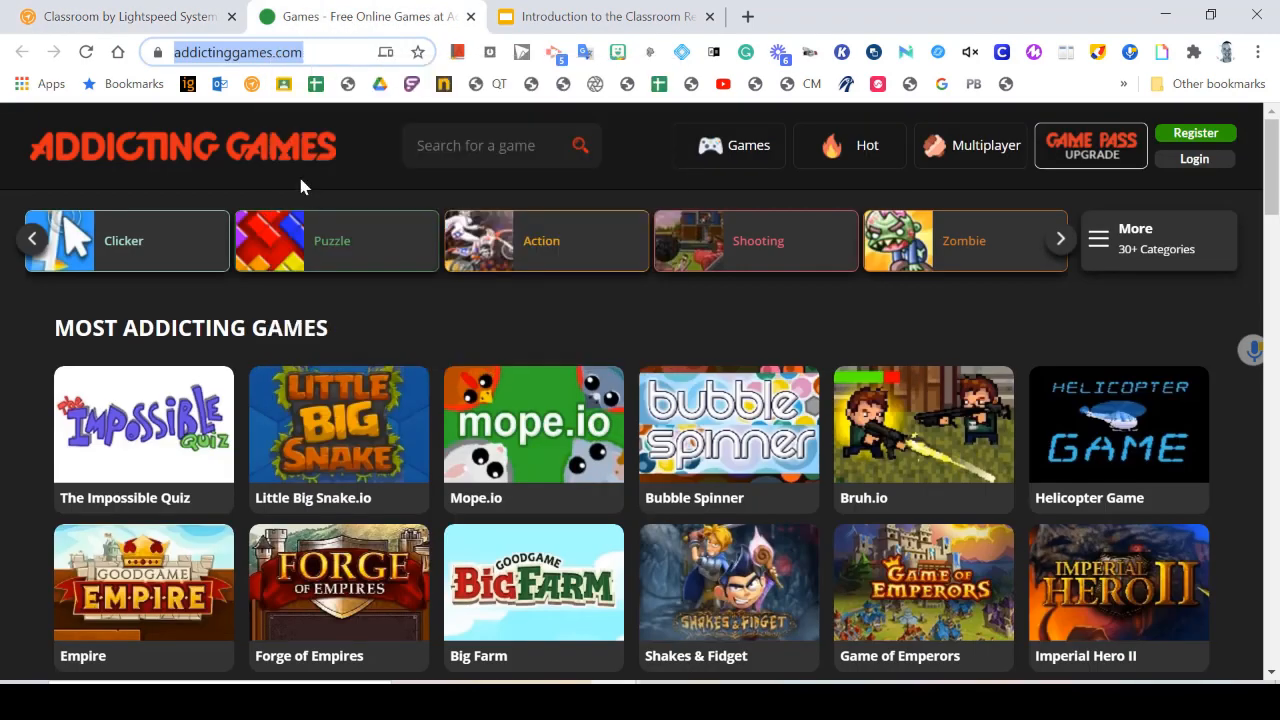
{"action": "left_click", "coordinate": [174, 10]}
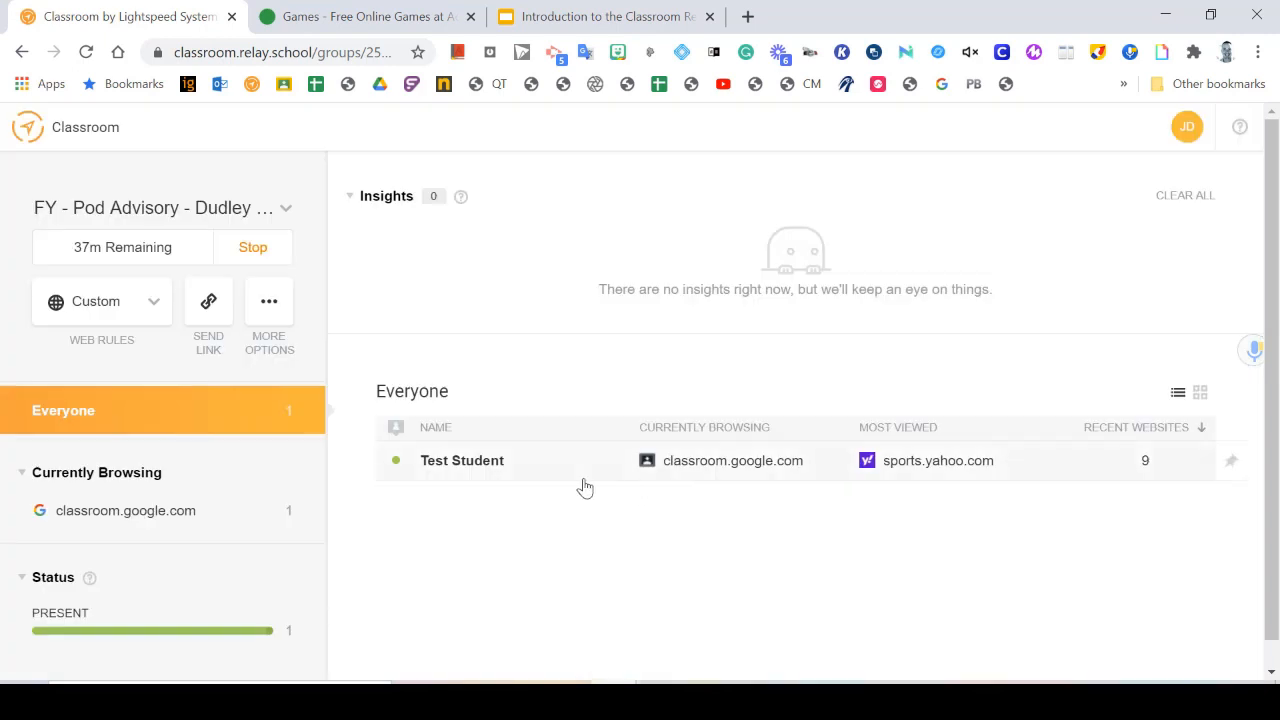
{"action": "left_click", "coordinate": [540, 472]}
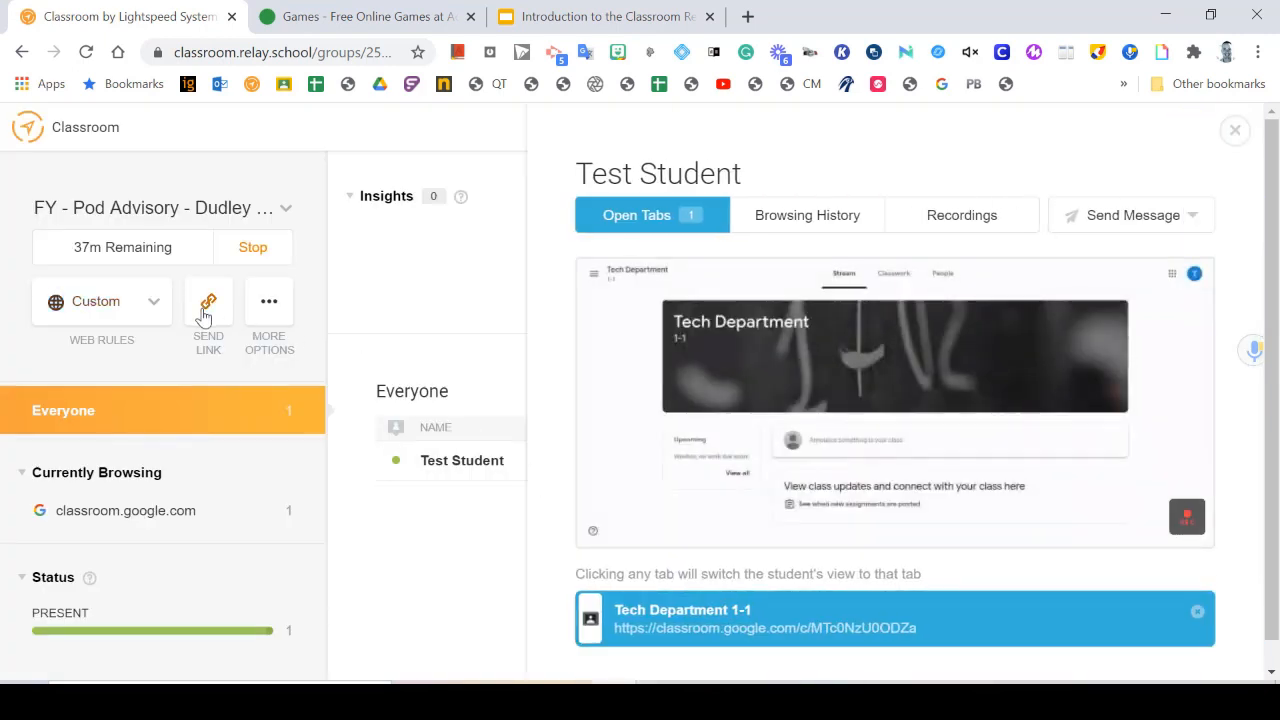
{"action": "left_click", "coordinate": [206, 314]}
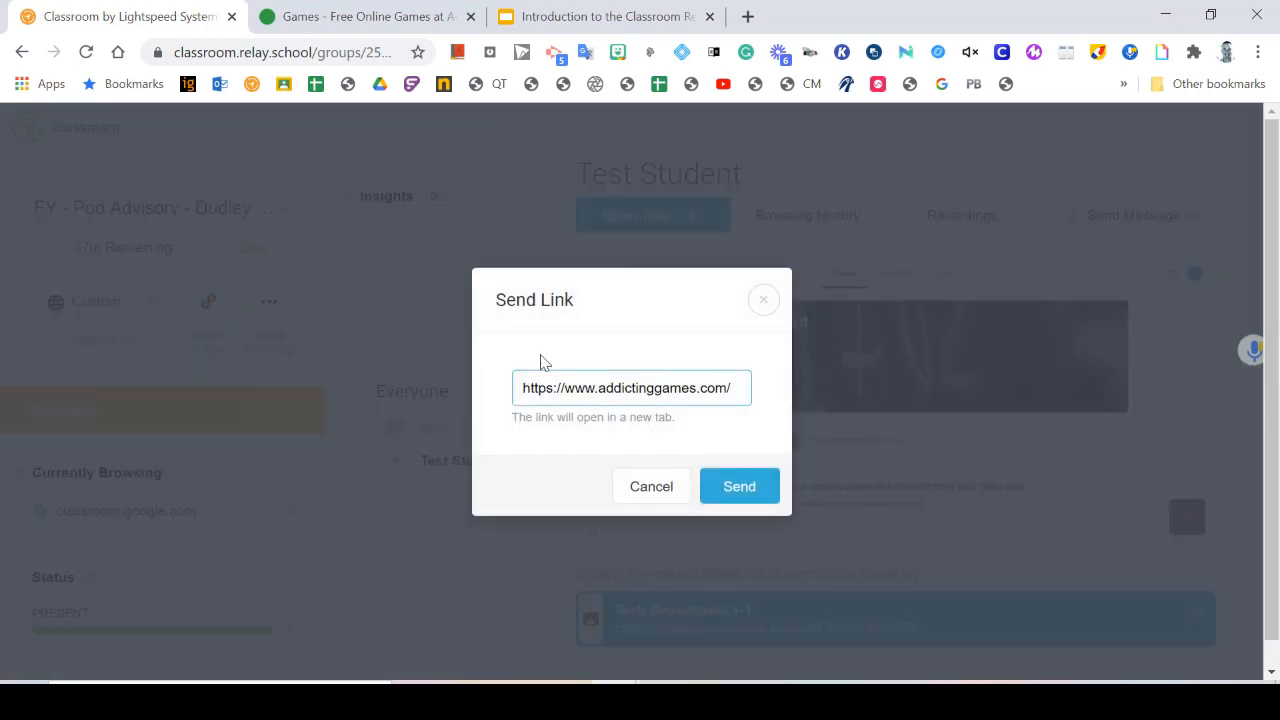
{"action": "left_click", "coordinate": [716, 489]}
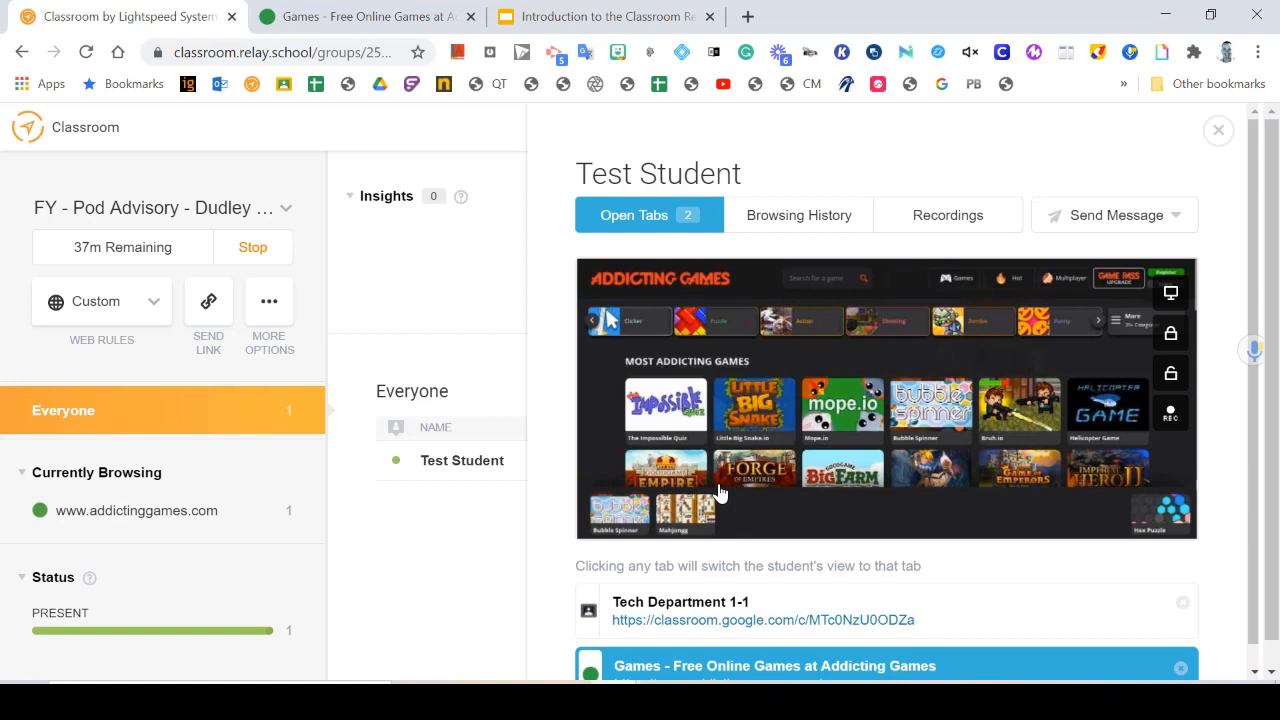
Switch Test Student's view to the Tech Department 1-1 tab and back to the Addicting Games tab, then leave the student's details.
{"action": "scroll", "coordinate": [900, 418], "scroll_direction": "down", "scroll_amount": 1}
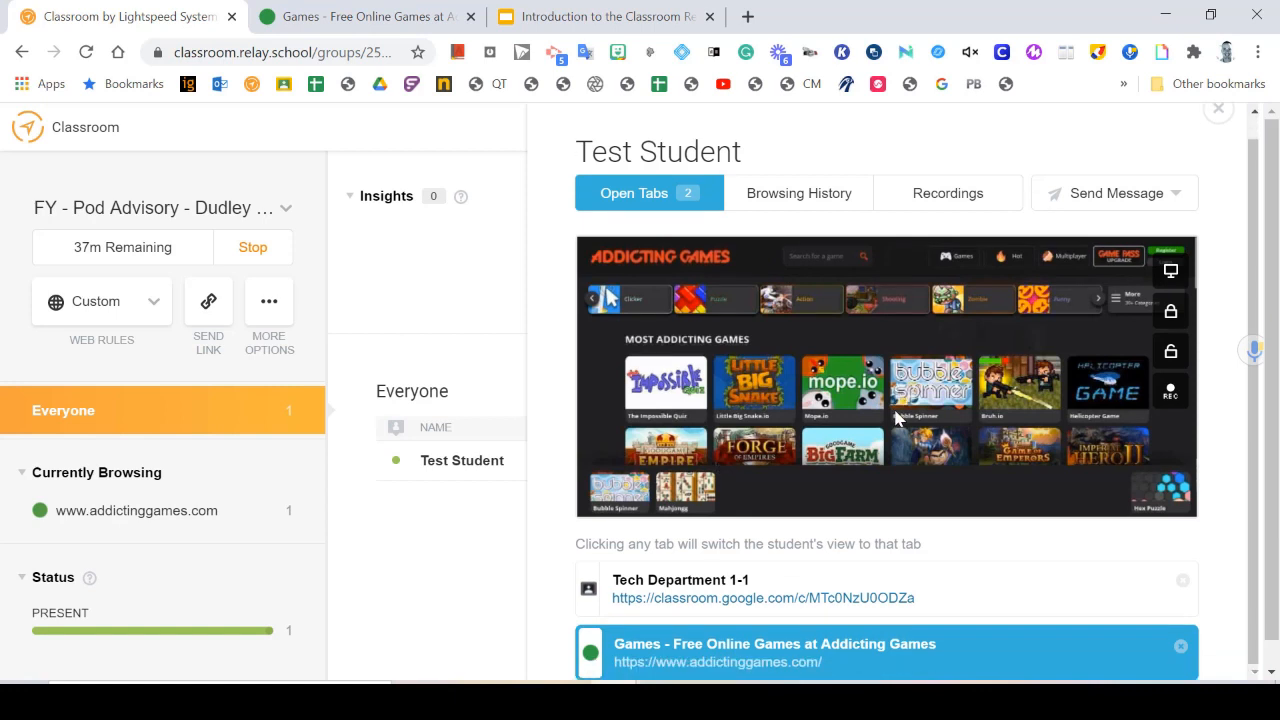
{"action": "left_click", "coordinate": [702, 593]}
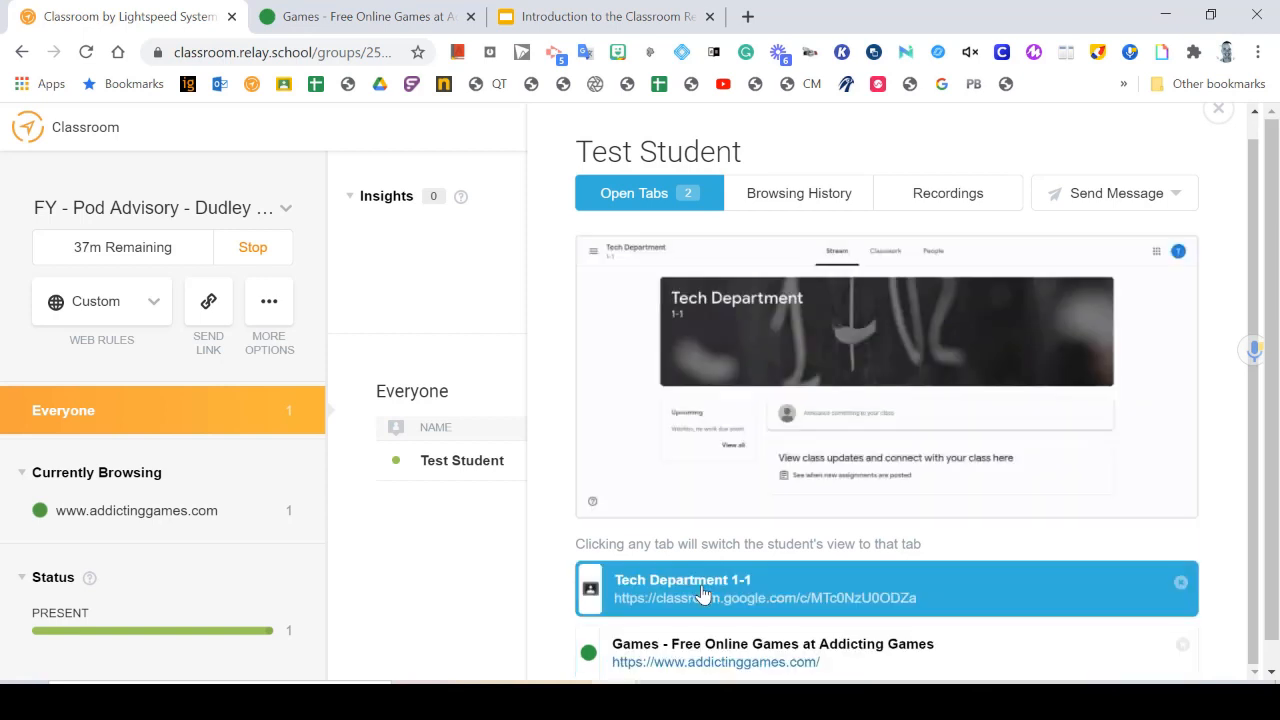
{"action": "left_click", "coordinate": [696, 647]}
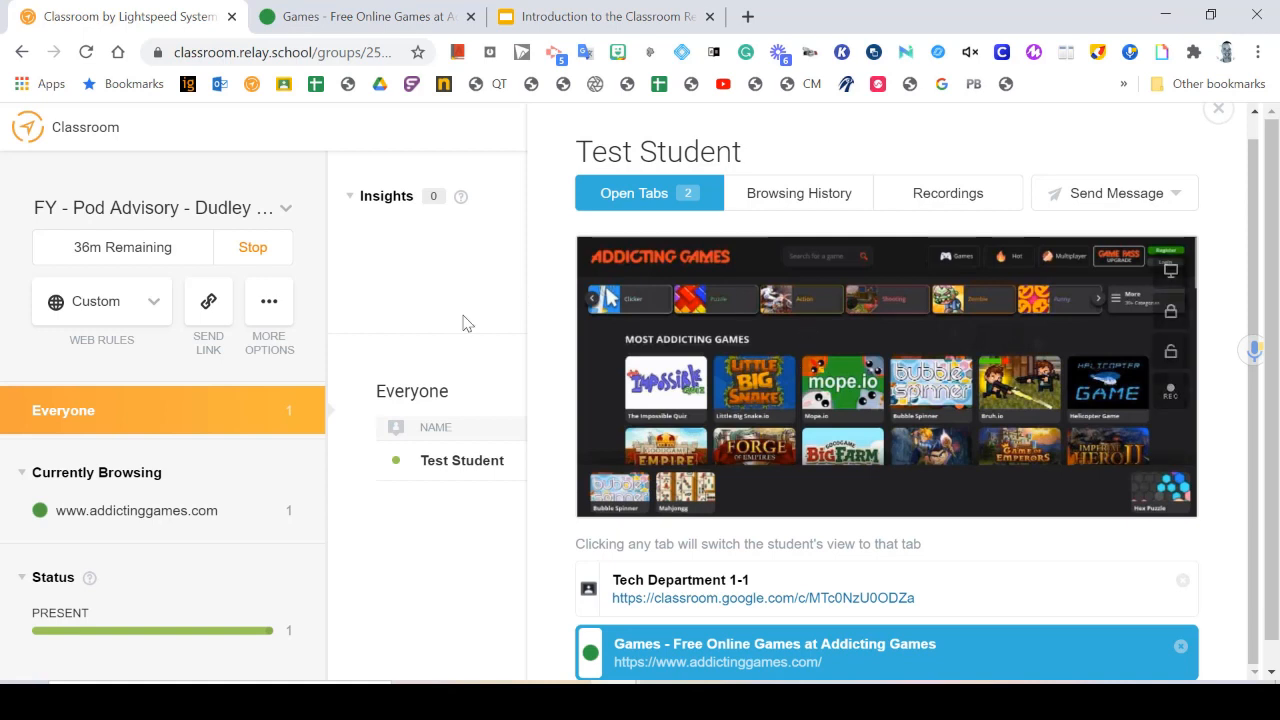
{"action": "left_click", "coordinate": [1219, 112]}
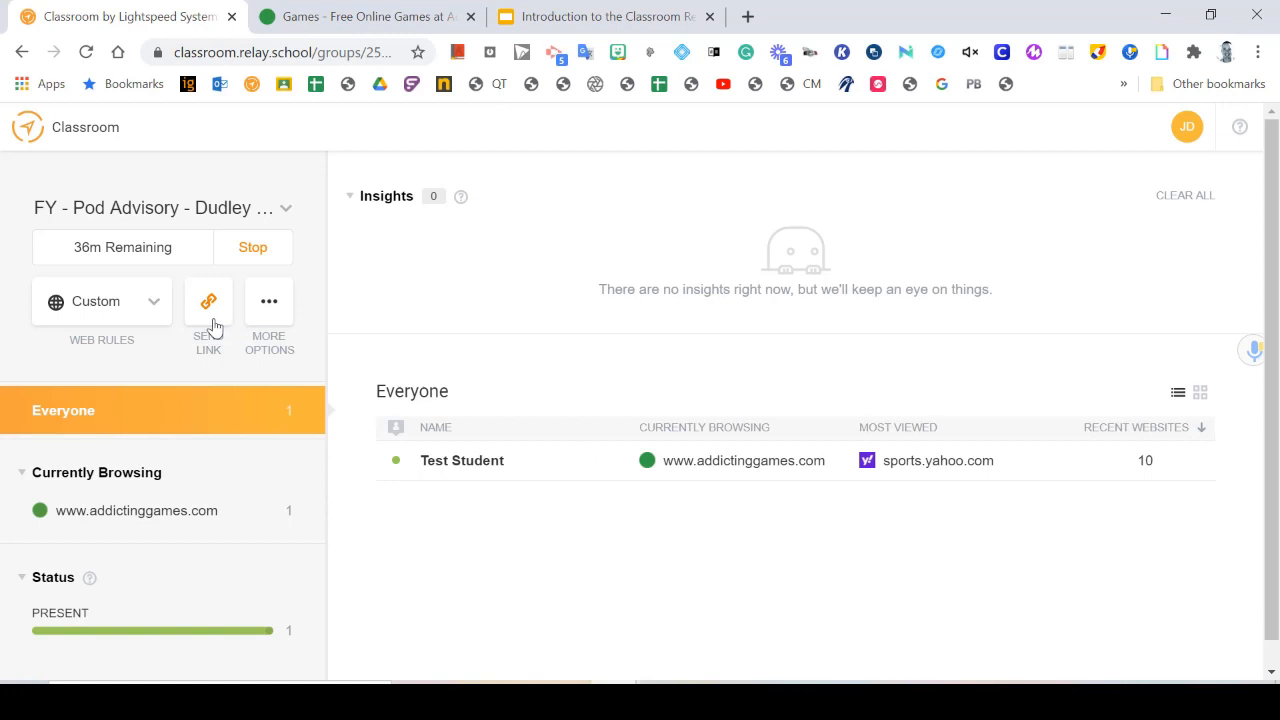
Open the class settings and review the session duration choices and the options for adding students.
{"action": "left_click", "coordinate": [267, 316]}
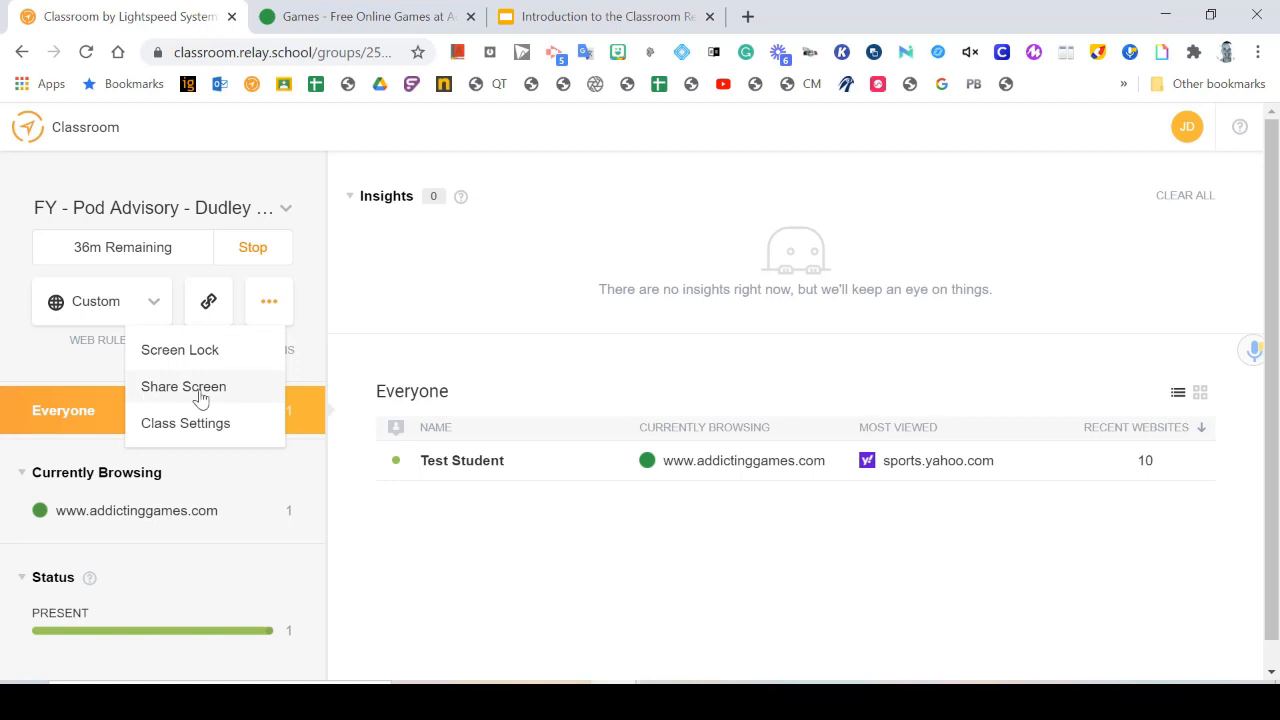
{"action": "left_click", "coordinate": [235, 430]}
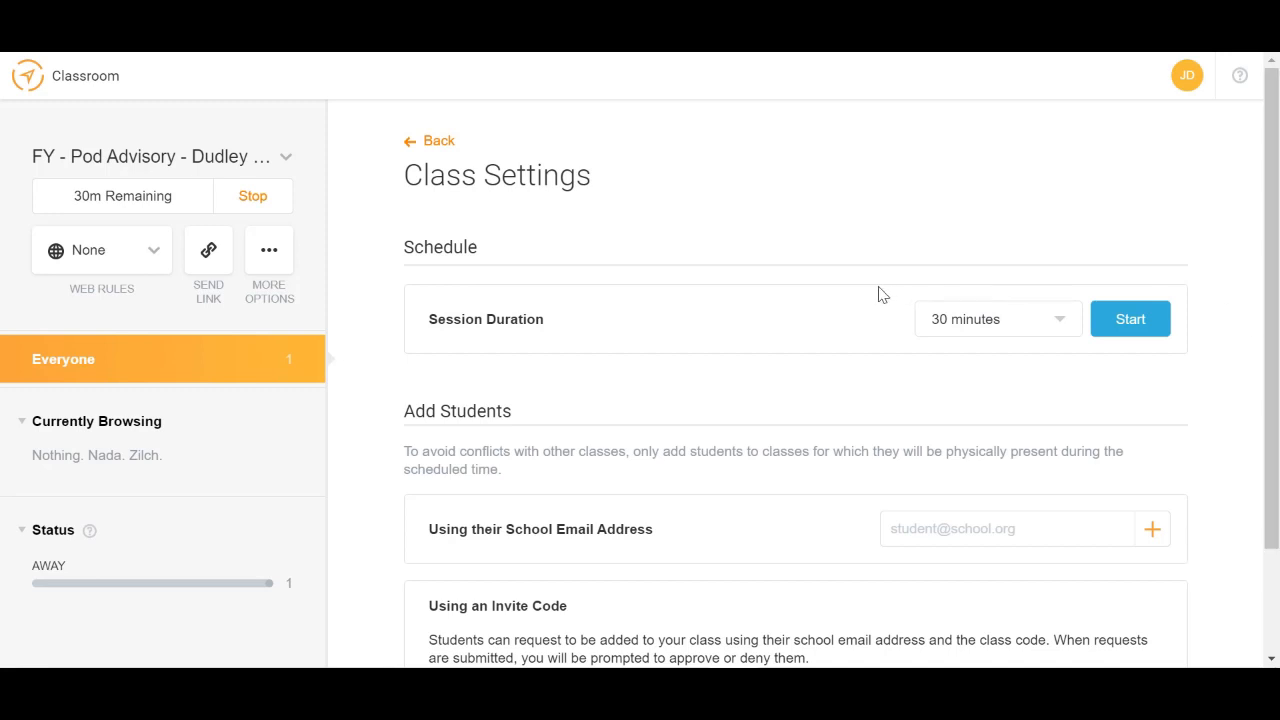
{"action": "left_click", "coordinate": [1068, 323]}
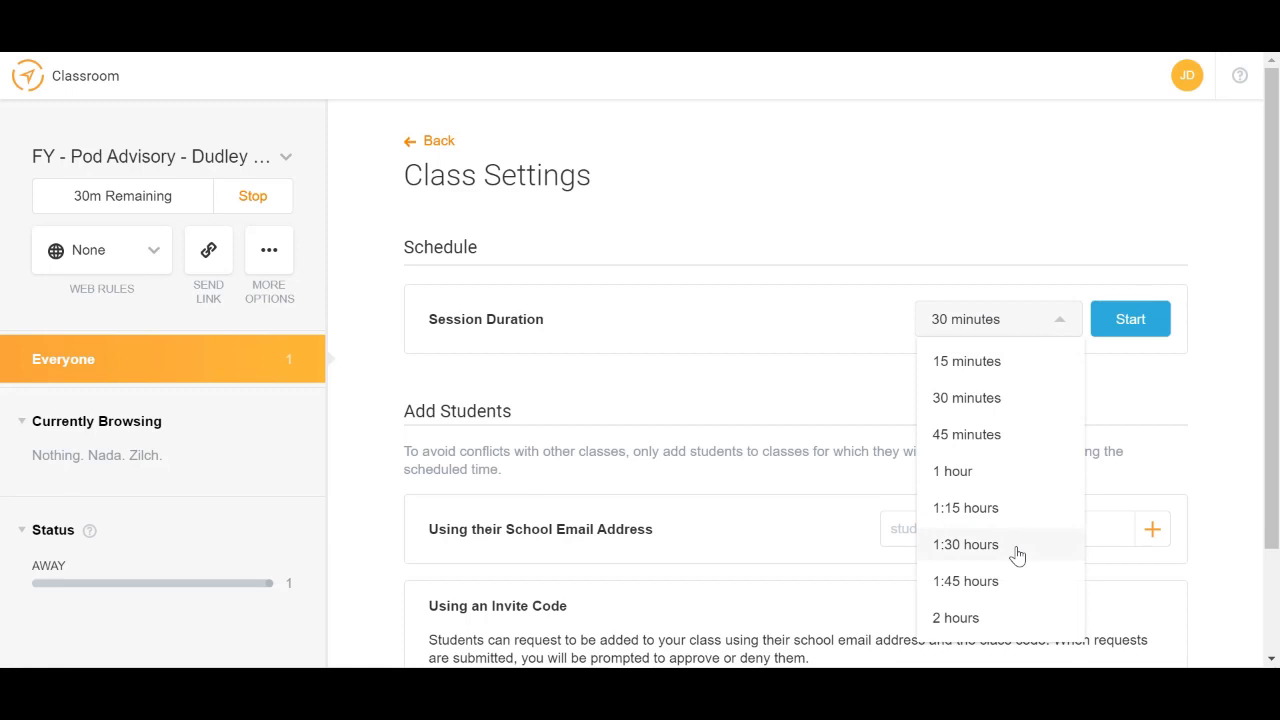
{"action": "left_click", "coordinate": [791, 426]}
{"action": "scroll", "coordinate": [791, 426], "scroll_direction": "down", "scroll_amount": 1}
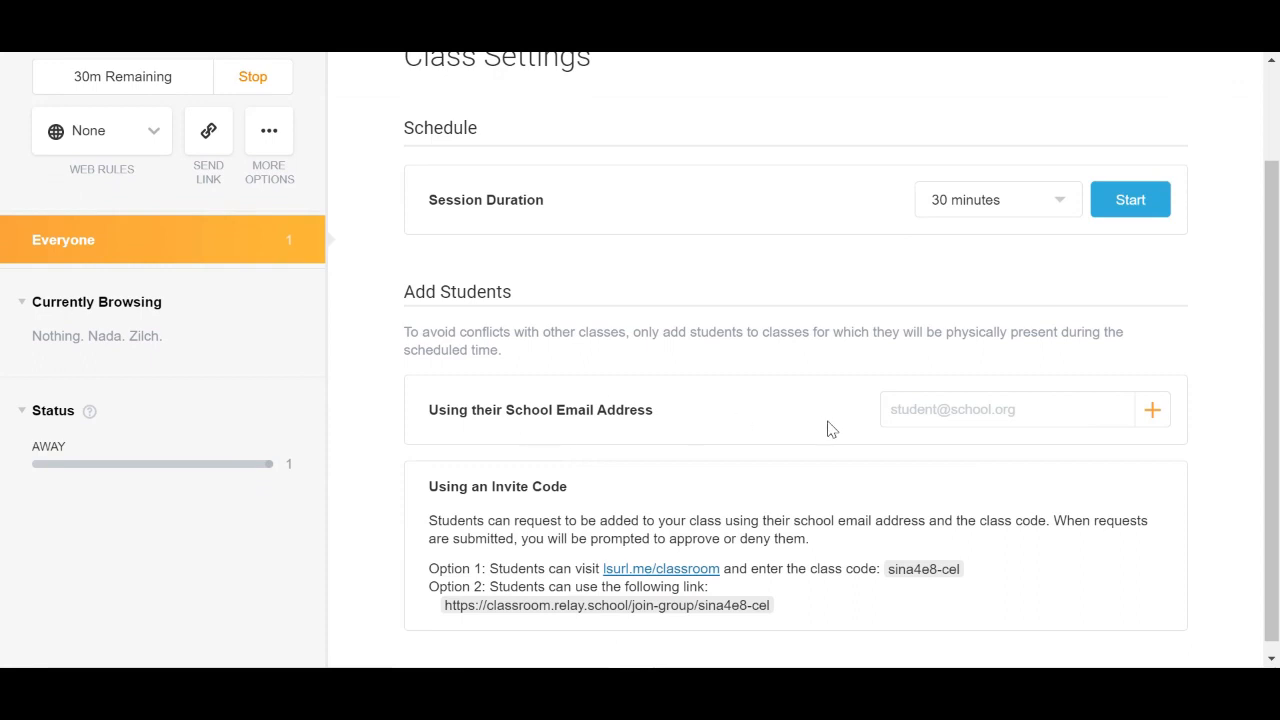
{"action": "scroll", "coordinate": [1000, 300], "scroll_direction": "up", "scroll_amount": 1}
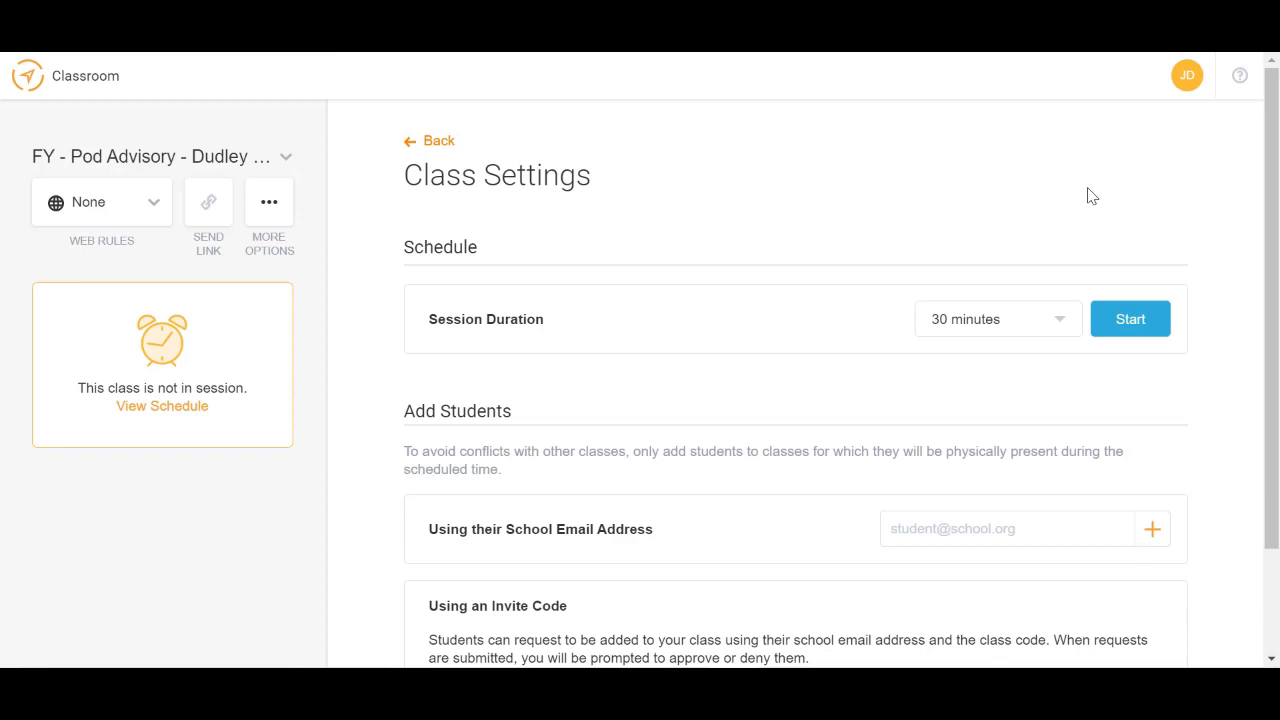
Open the class management list and create a new class named Sample Class 123.
{"action": "left_click", "coordinate": [285, 158]}
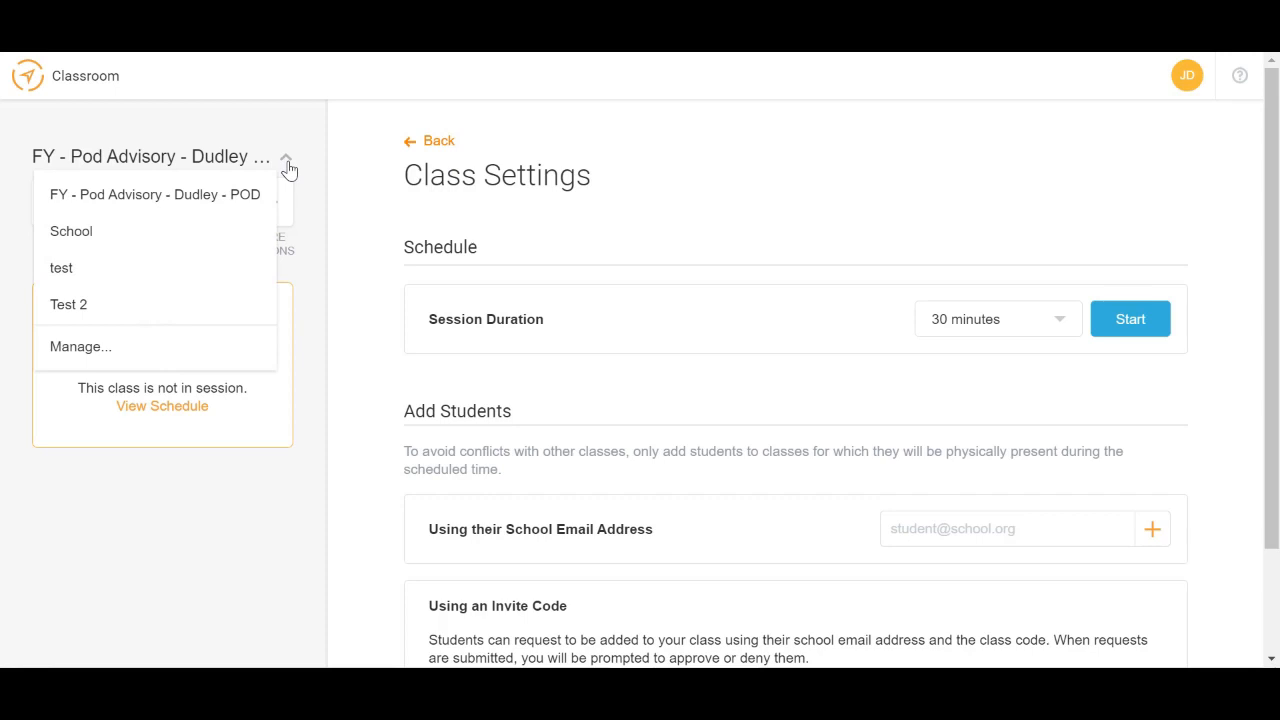
{"action": "left_click", "coordinate": [112, 352]}
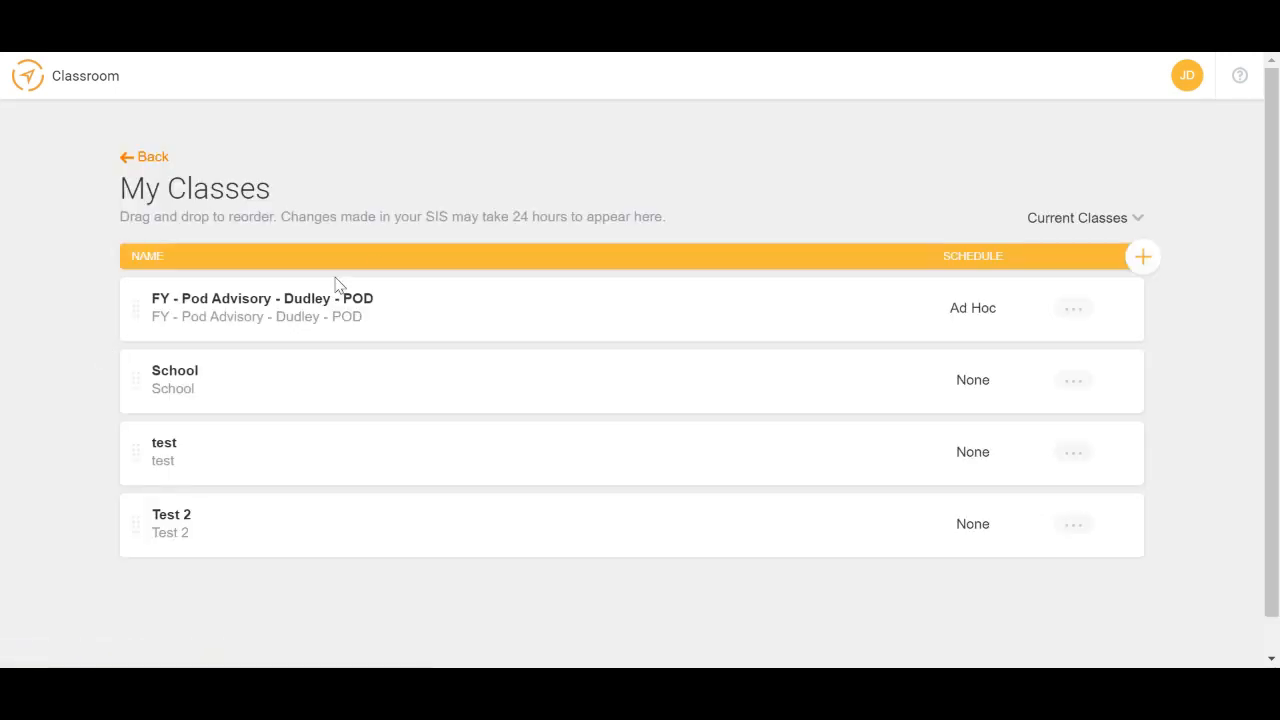
{"action": "left_click", "coordinate": [1143, 260]}
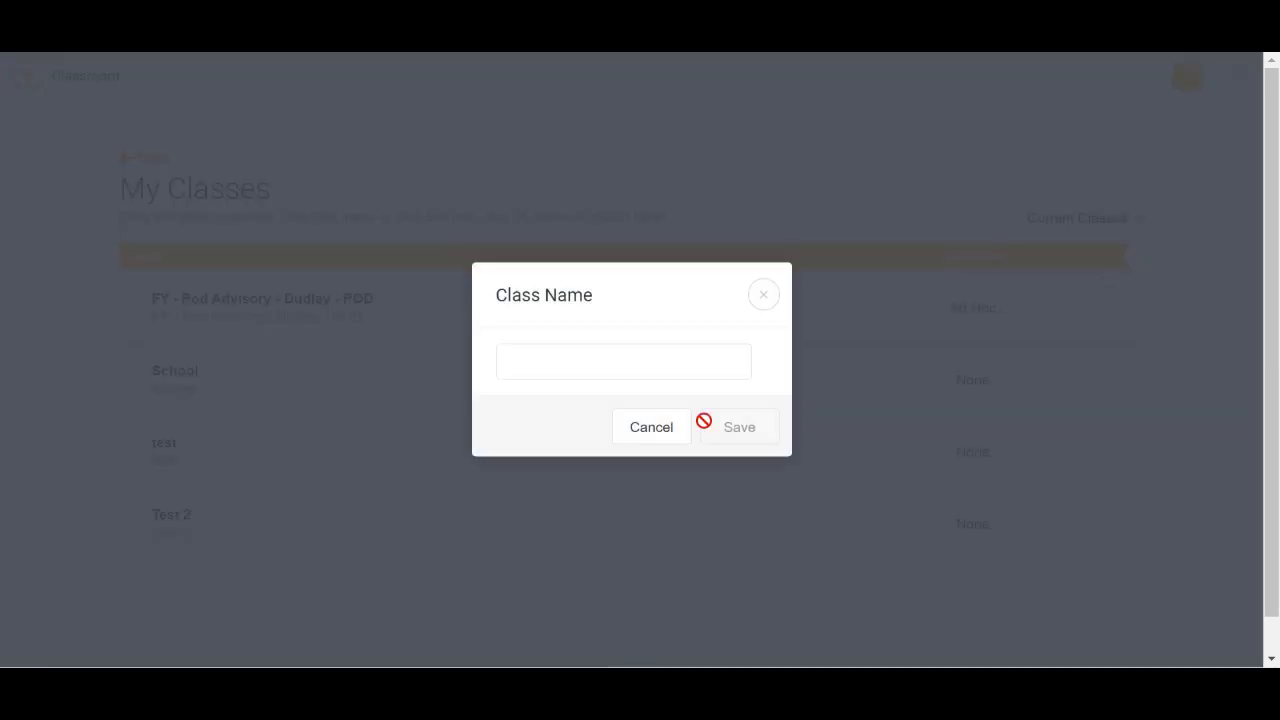
{"action": "left_click", "coordinate": [646, 369]}
{"action": "type", "text": "Sample Class 123"}
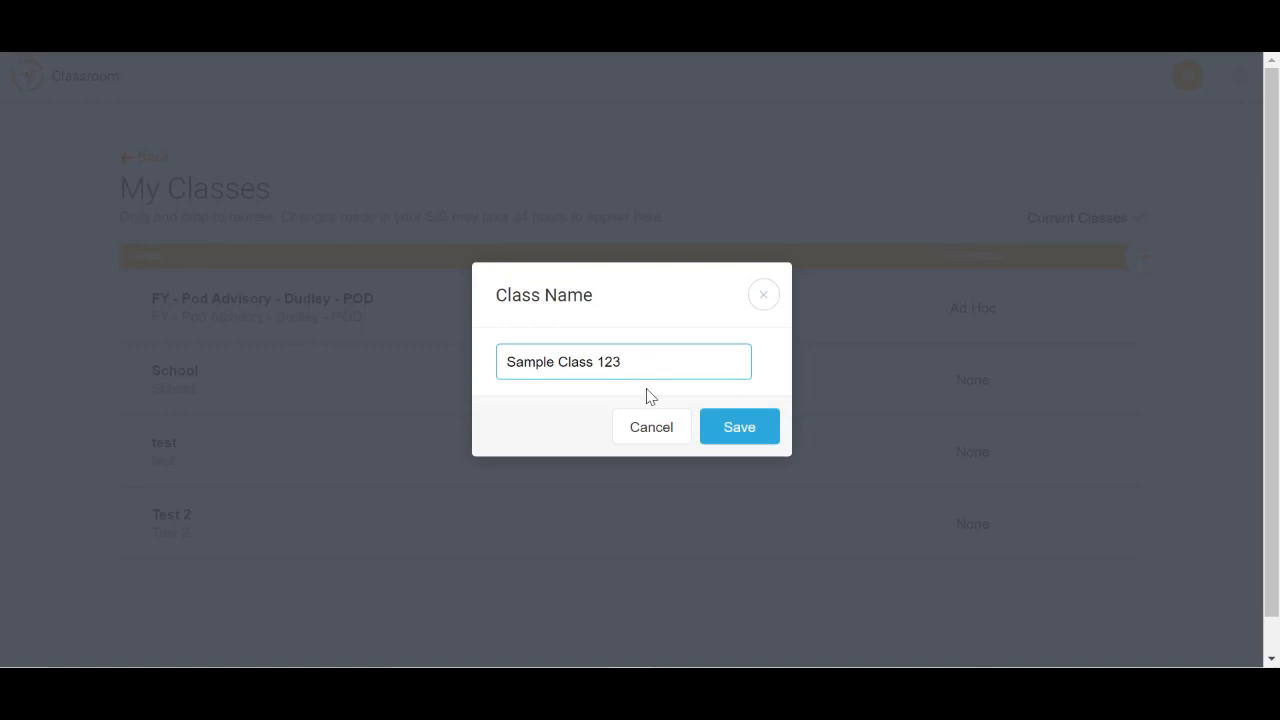
{"action": "left_click", "coordinate": [747, 420]}
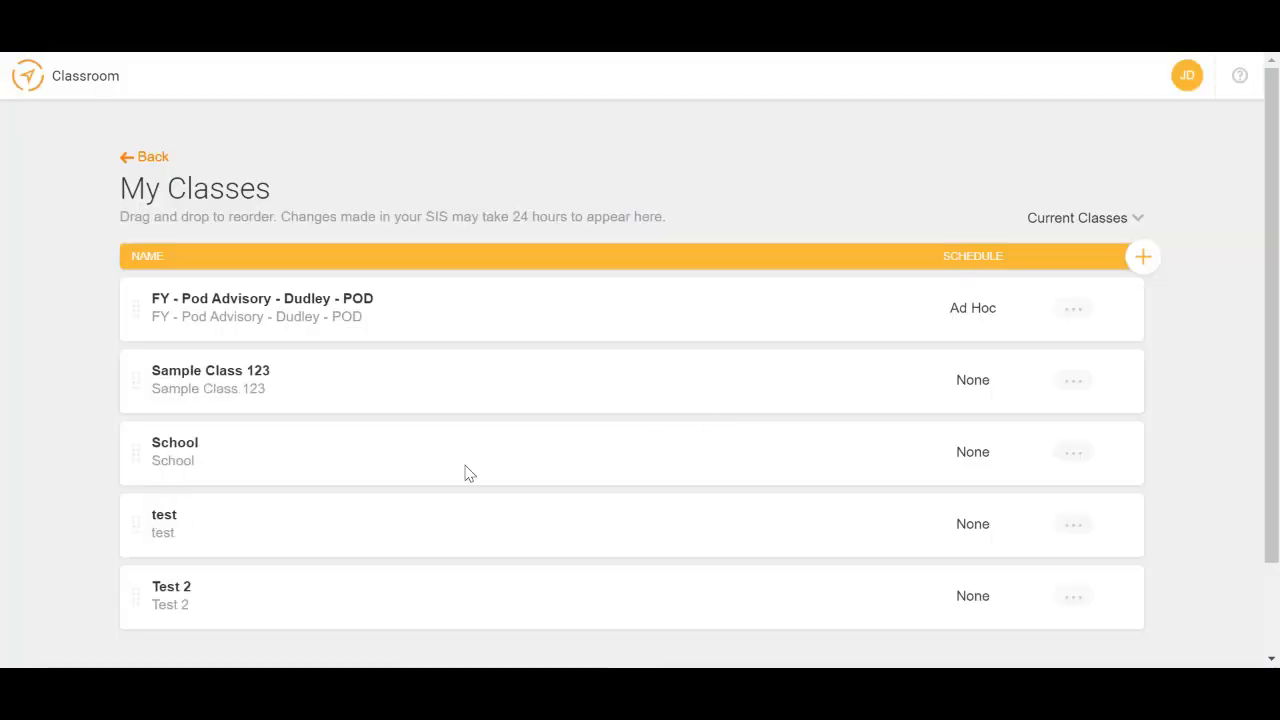
Open the settings of Sample Class 123 and review its schedule and student enrollment options.
{"action": "left_click", "coordinate": [1078, 390]}
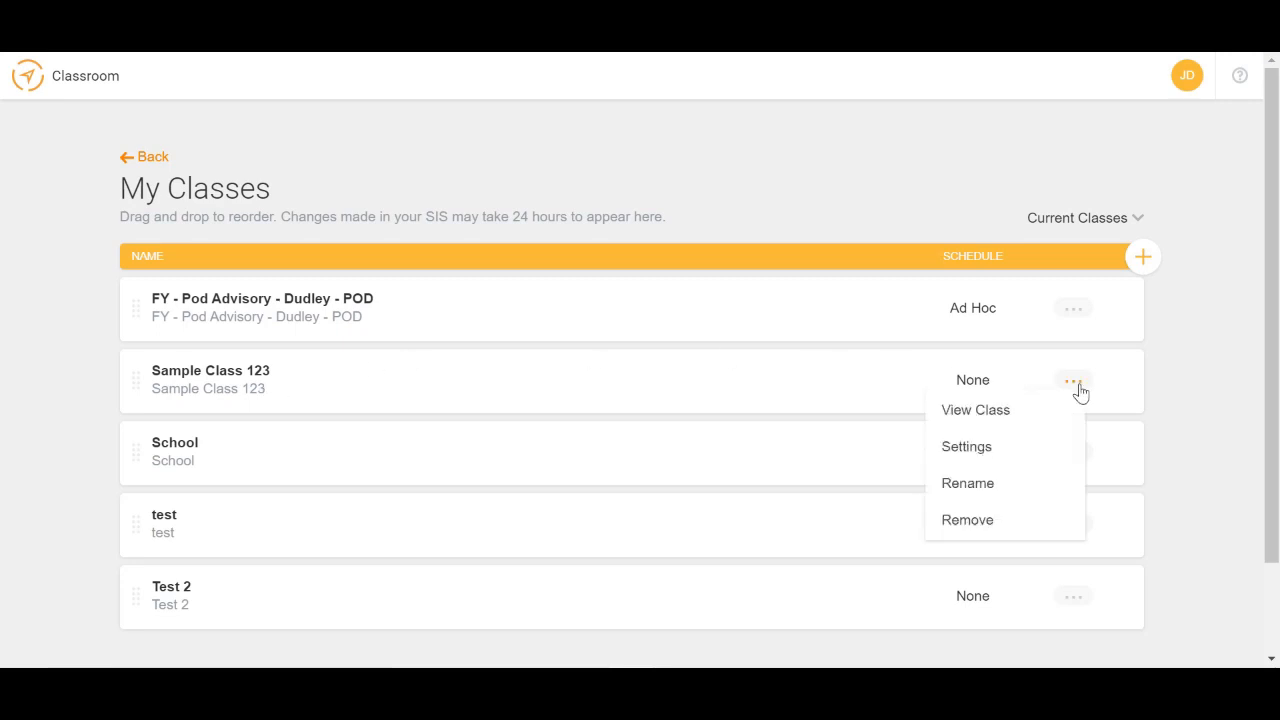
{"action": "left_click", "coordinate": [990, 452]}
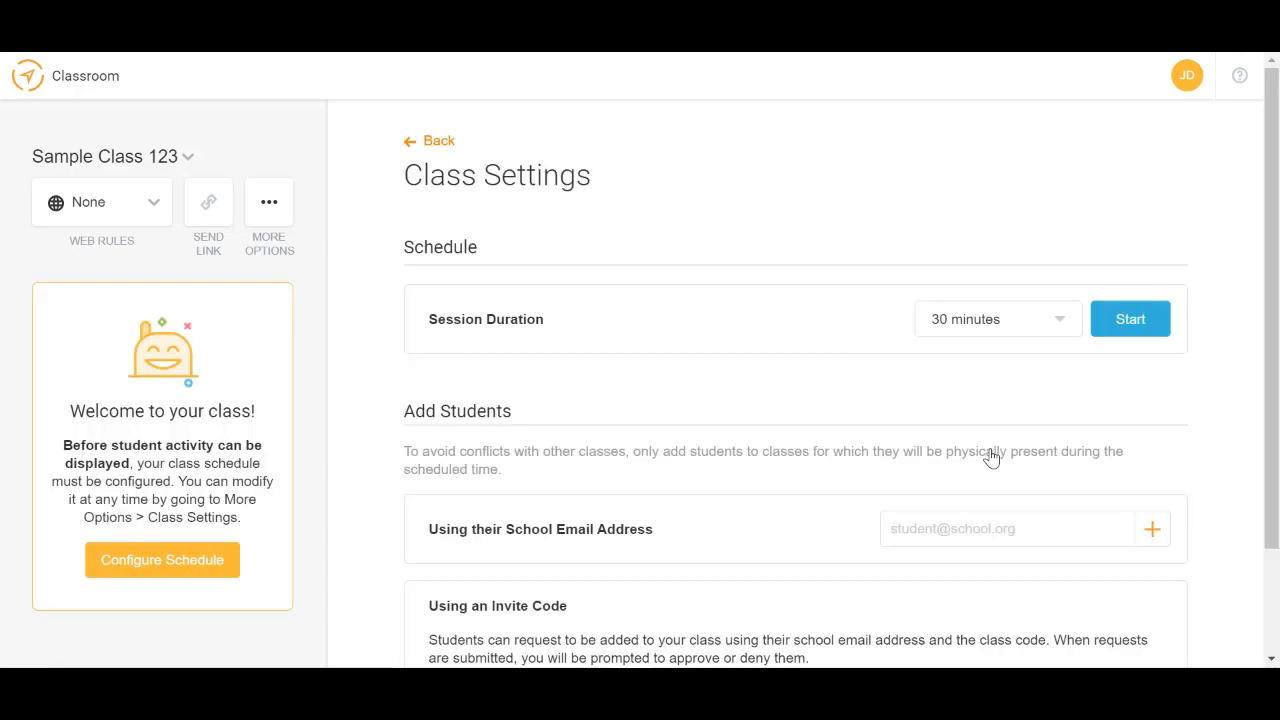
{"action": "scroll", "coordinate": [990, 457], "scroll_direction": "down", "scroll_amount": 2}
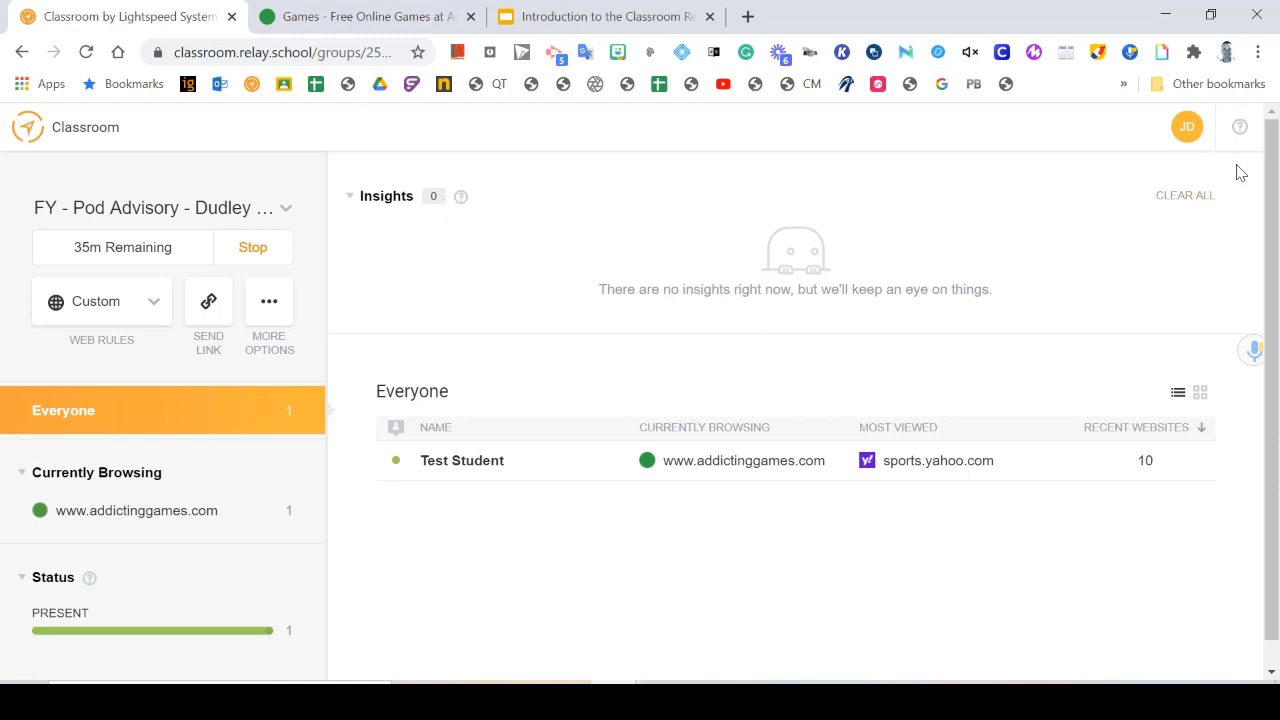
Open the Lightspeed help portal and look through the Classroom for Teachers articles.
{"action": "left_click", "coordinate": [1240, 130]}
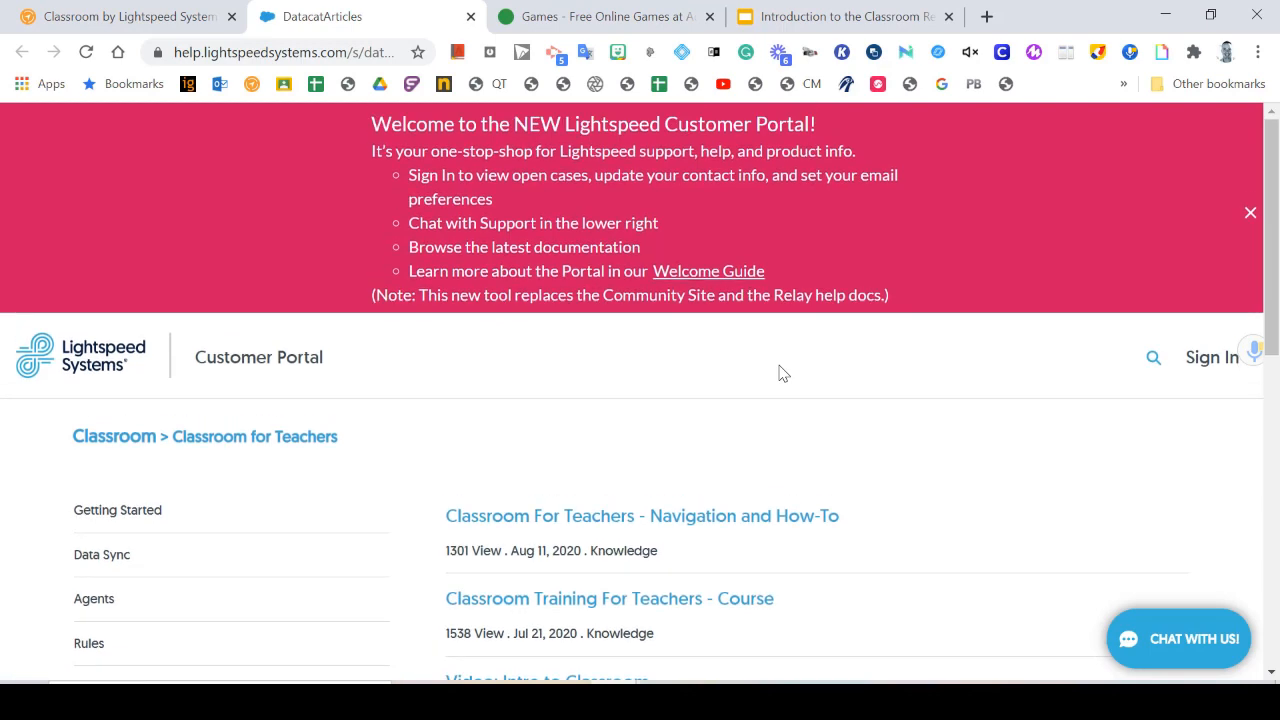
{"action": "scroll", "coordinate": [783, 373], "scroll_direction": "down", "scroll_amount": 3}
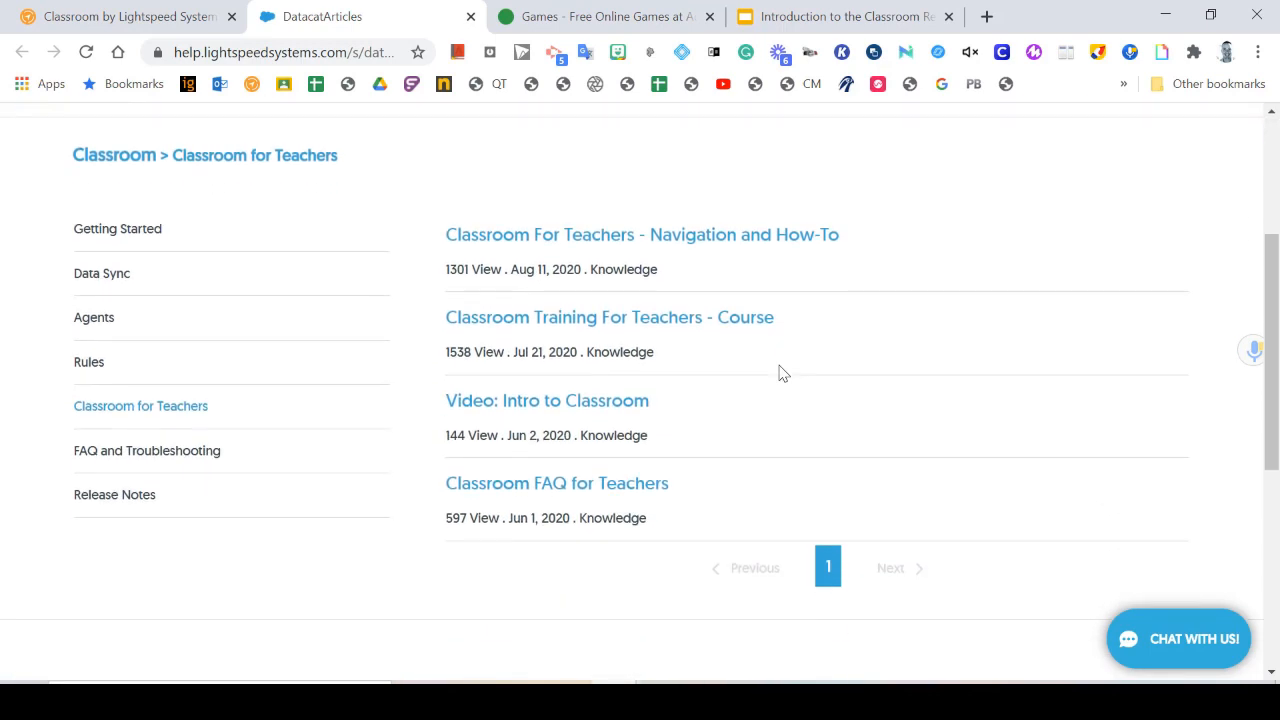
{"action": "scroll", "coordinate": [783, 373], "scroll_direction": "down", "scroll_amount": 3}
{"action": "scroll", "coordinate": [783, 373], "scroll_direction": "up", "scroll_amount": 6}
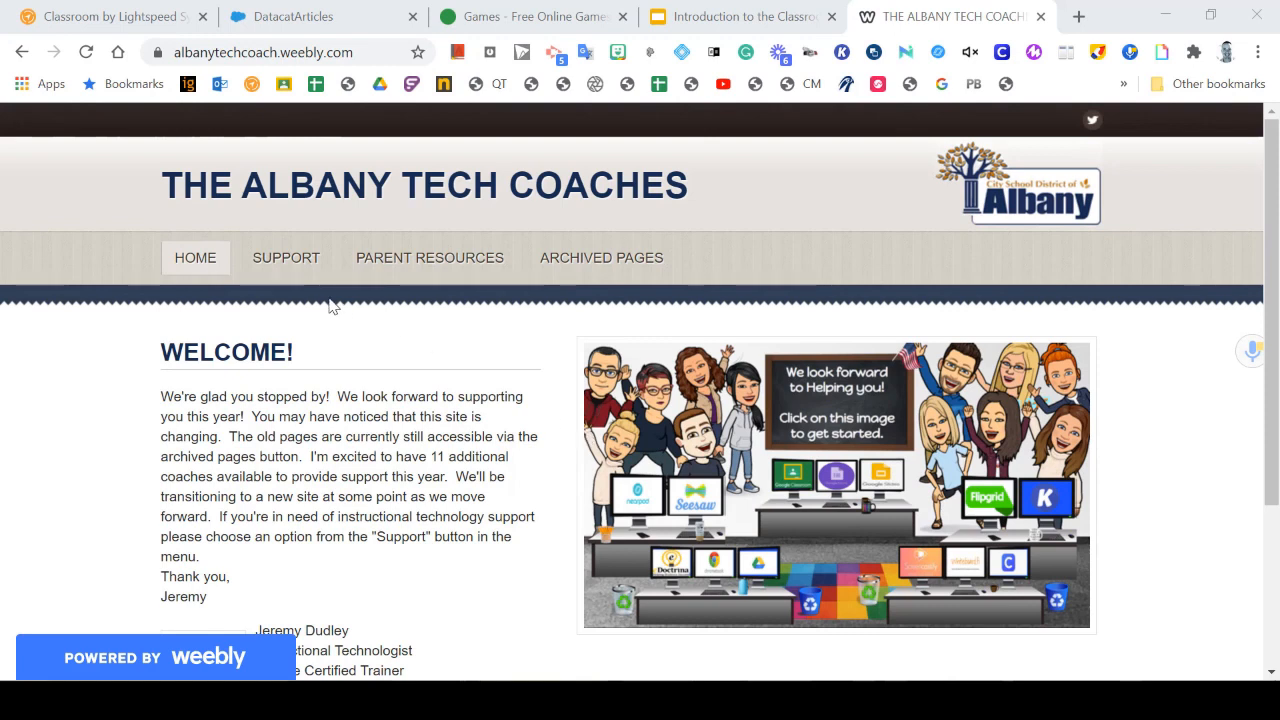
On the Albany Tech Coaches website, open the Support Requests page and view the support request option and FAQ's.
{"action": "mouse_move", "coordinate": [286, 258]}
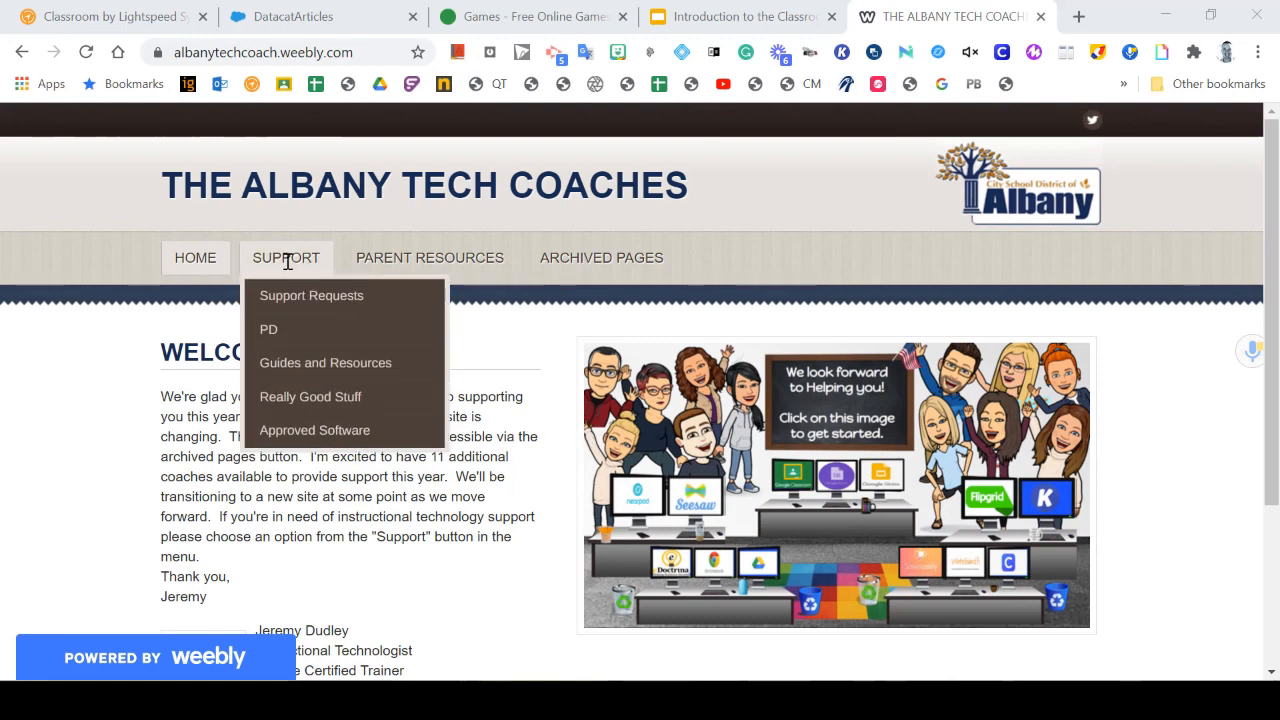
{"action": "left_click", "coordinate": [381, 296]}
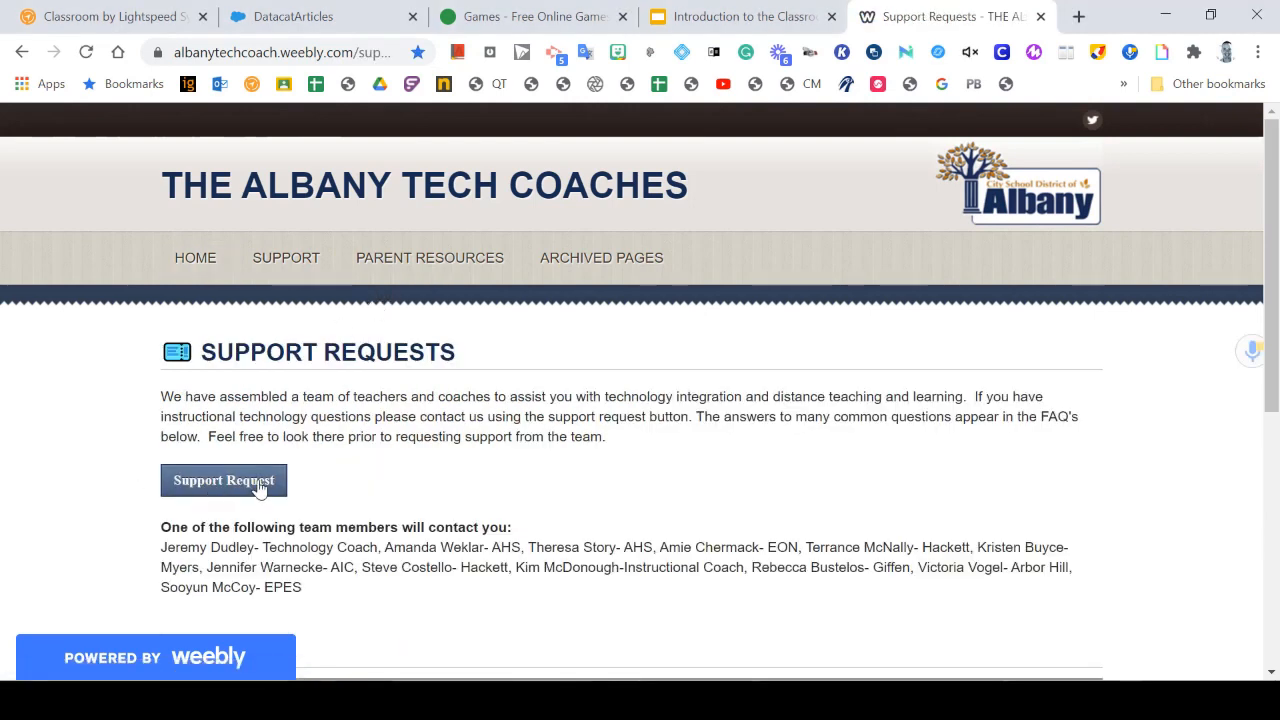
{"action": "scroll", "coordinate": [398, 470], "scroll_direction": "down", "scroll_amount": 2}
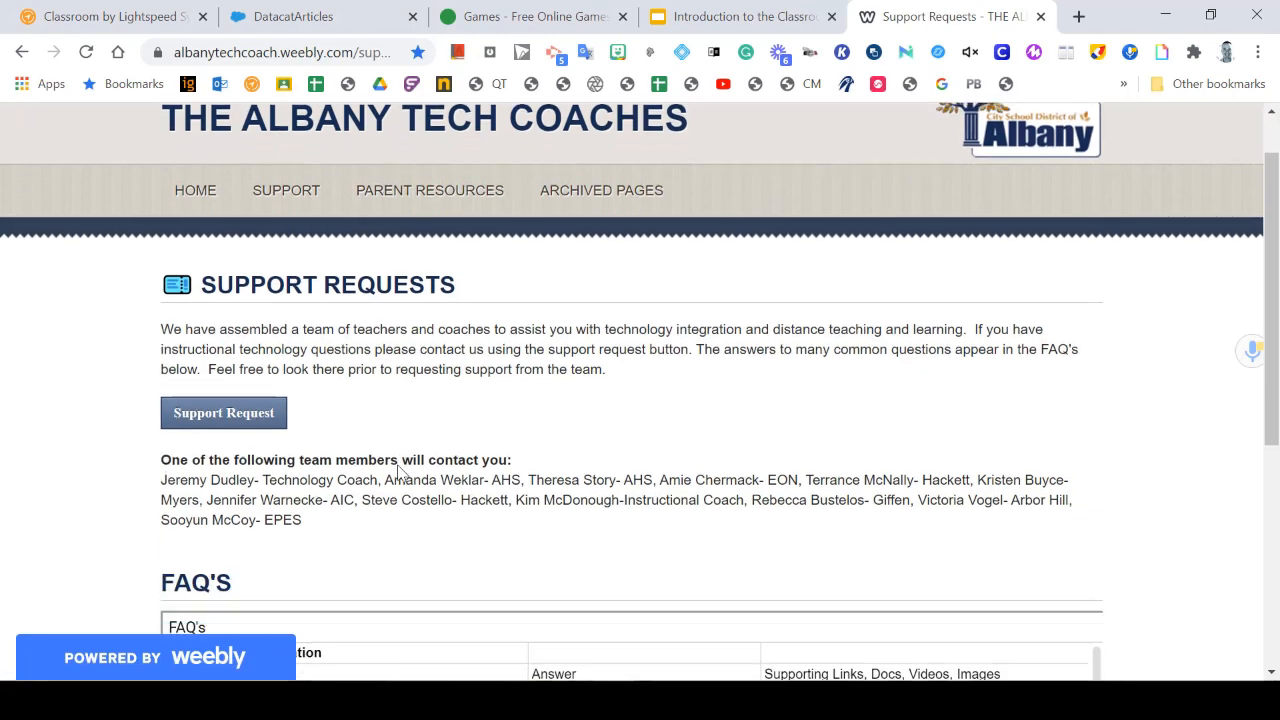